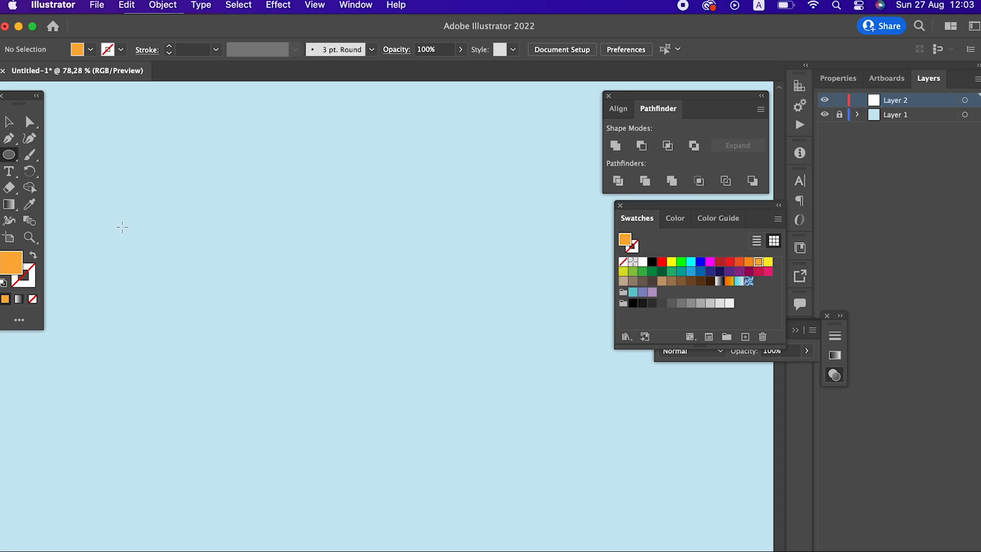
Draw a wide orange rectangle and centre it horizontally and vertically on the artboard
mouse_move(6, 156)
left_mouse_down()
mouse_move(31, 171)
mouse_move(77, 153)
left_mouse_up()
left_click_drag(150, 212, 416, 336)
left_click(8, 122)
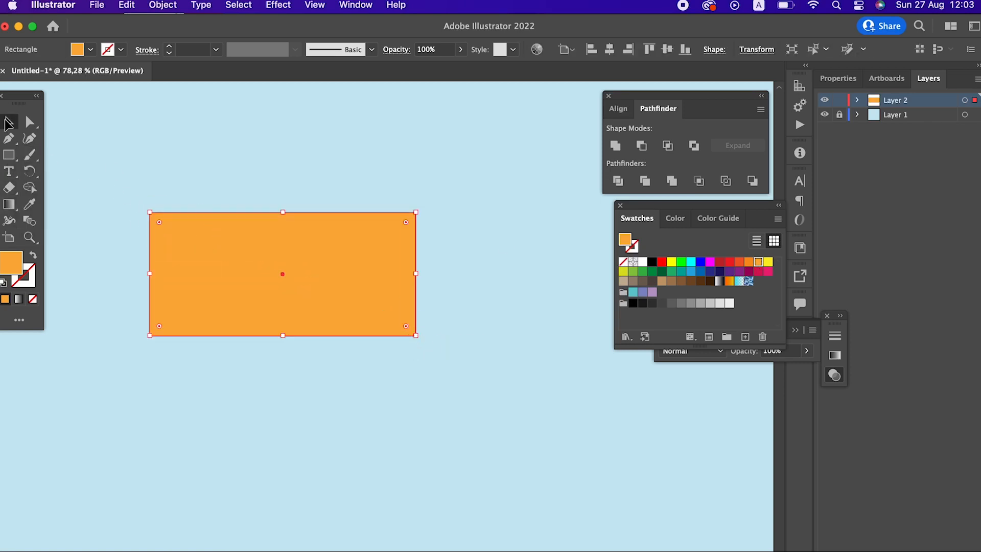
left_click(599, 51)
left_click(609, 49)
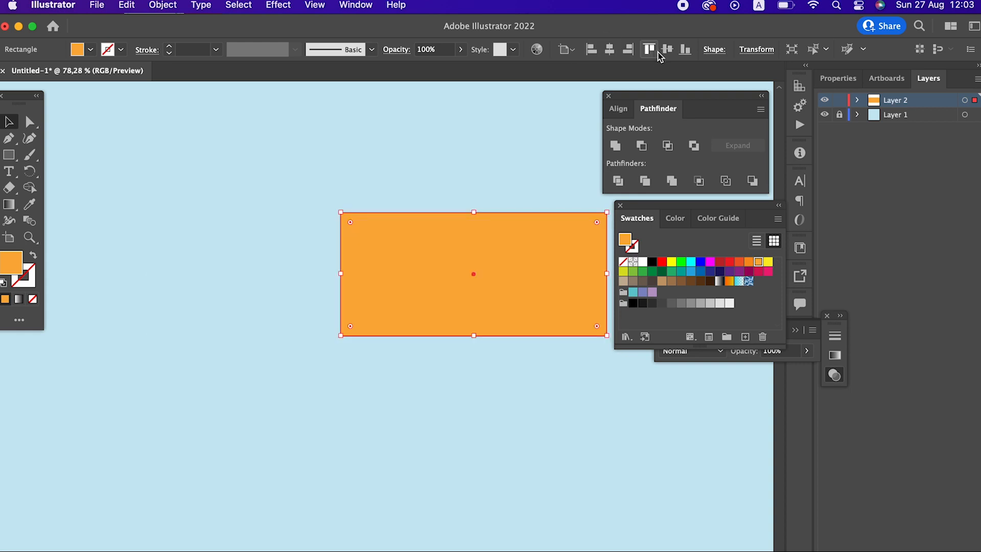
left_click(667, 50)
Draw a large circle over the upper part of the orange rectangle
left_click_drag(546, 379, 398, 280)
key("z")
left_click_drag(274, 263, 307, 264)
left_click_drag(309, 264, 330, 292)
left_click_drag(5, 158, 87, 168)
mouse_move(153, 158)
left_mouse_down()
mouse_move(427, 324)
mouse_move(495, 253)
left_mouse_up()
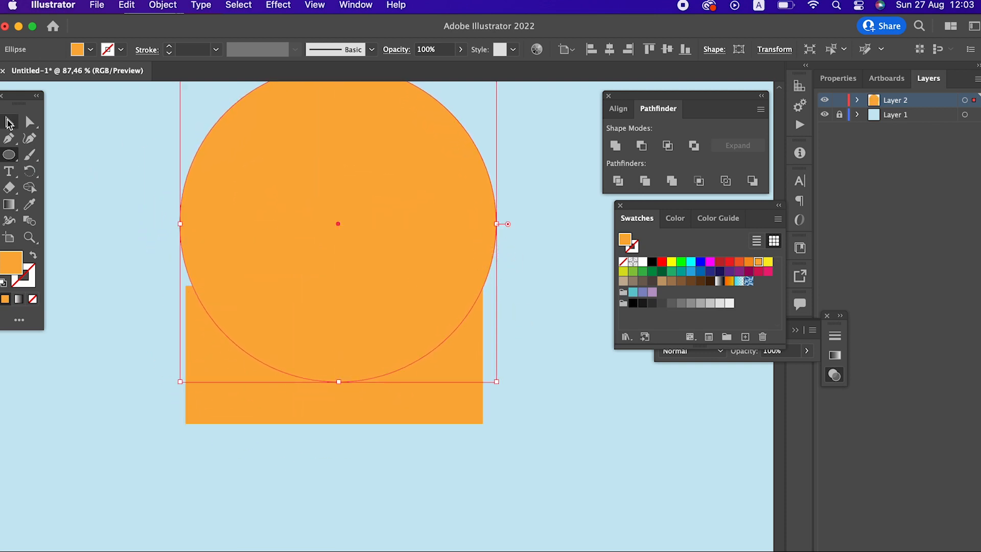
Flatten the circle into a wide ellipse, fill it with a darker orange and position it overlapping the rectangle's top edge
left_click(9, 123)
left_click_drag(341, 383, 344, 349)
left_click(498, 301)
left_click_drag(477, 231, 483, 240)
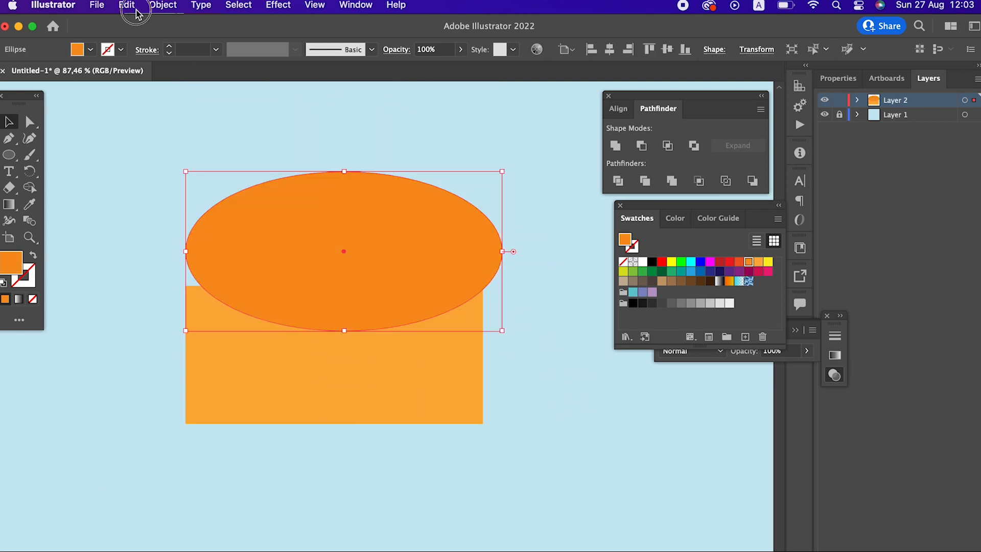
Copy the ellipse, paste it in front and move the copy straight down to overlap the rectangle's bottom edge
left_click(136, 10)
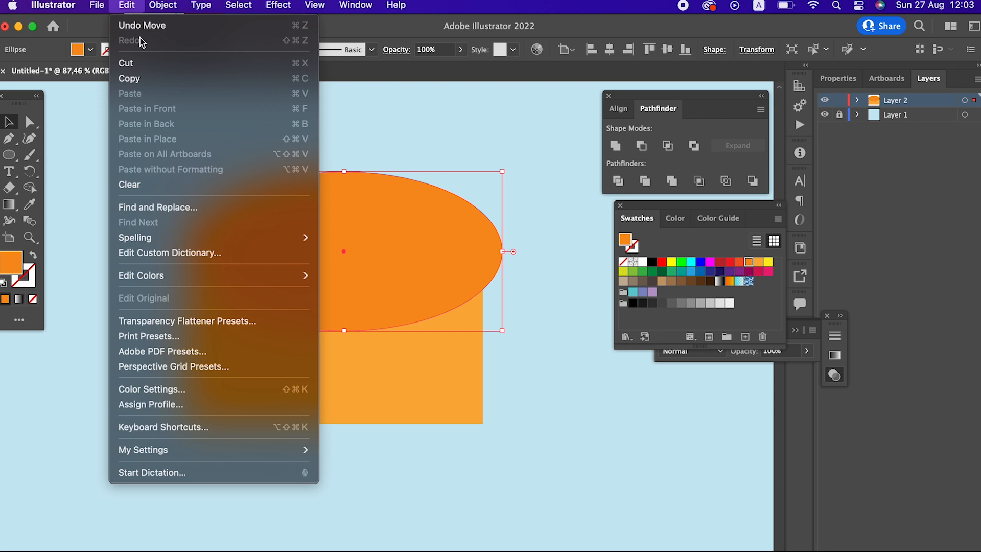
left_click(139, 78)
left_click(127, 5)
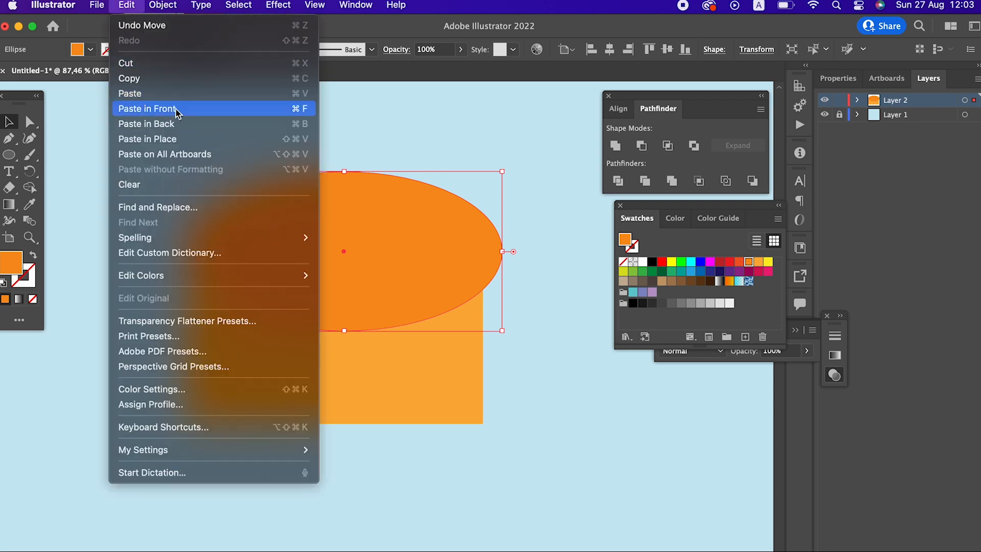
left_click(148, 108)
left_click_drag(427, 291, 446, 499)
Divide the rectangle and both ellipses with Pathfinder, and ungroup the resulting pieces
left_click(284, 247, "shift")
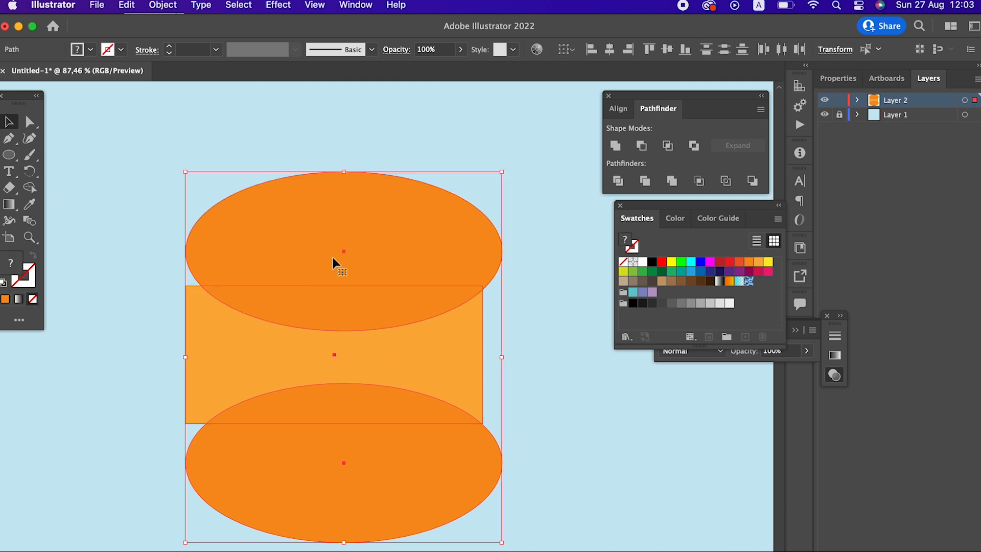
left_click(616, 182)
right_click(376, 311)
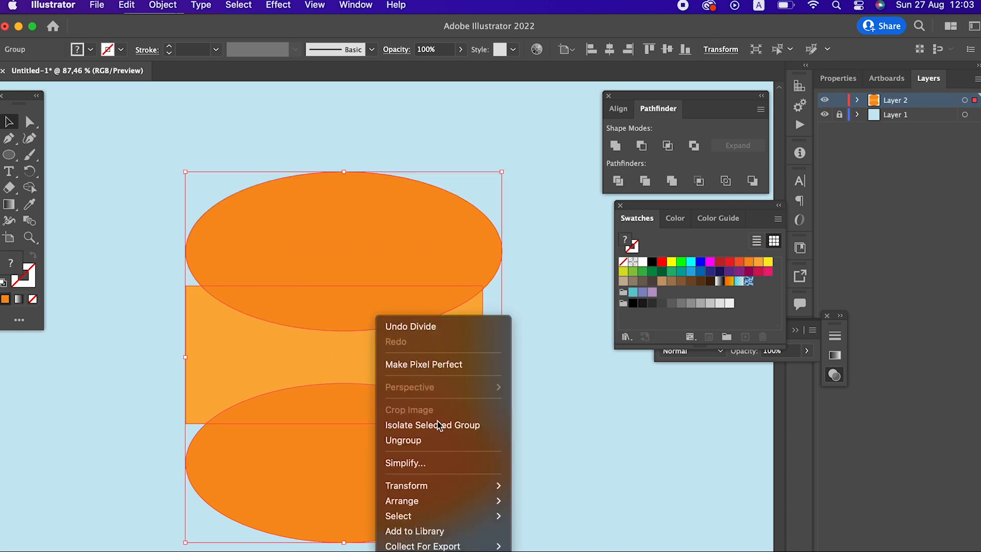
left_click(443, 449)
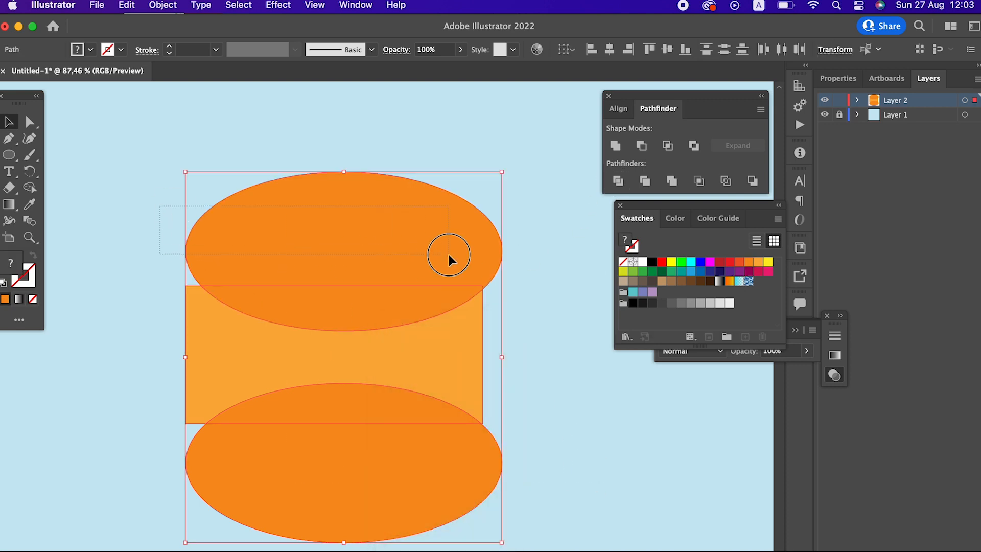
Delete all ellipse pieces above, below and inside the rectangle, keeping only the light orange concave band
left_click_drag(448, 254, 444, 249)
key("Delete")
left_click(415, 293)
key("Delete")
left_click(393, 463)
key("Delete")
left_click(383, 419)
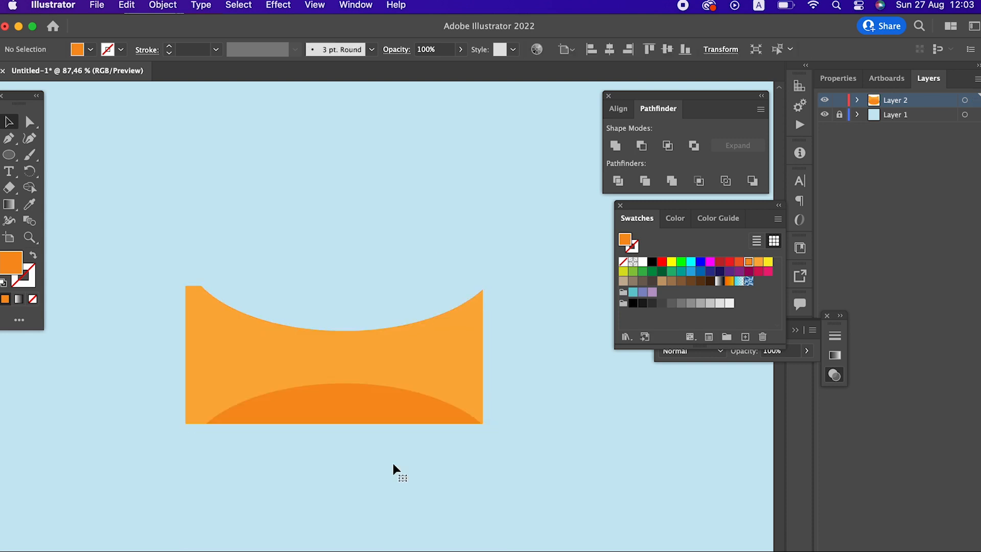
key("Delete")
Cut off the band's left half by covering it with a rectangle, dividing and ungrouping the shapes, and deleting the covered pieces
mouse_move(9, 155)
left_mouse_down()
mouse_move(53, 153)
mouse_move(230, 452)
mouse_move(319, 498)
left_mouse_up()
left_click(9, 121)
left_click_drag(118, 132, 373, 378)
left_click(617, 181)
right_click(240, 302)
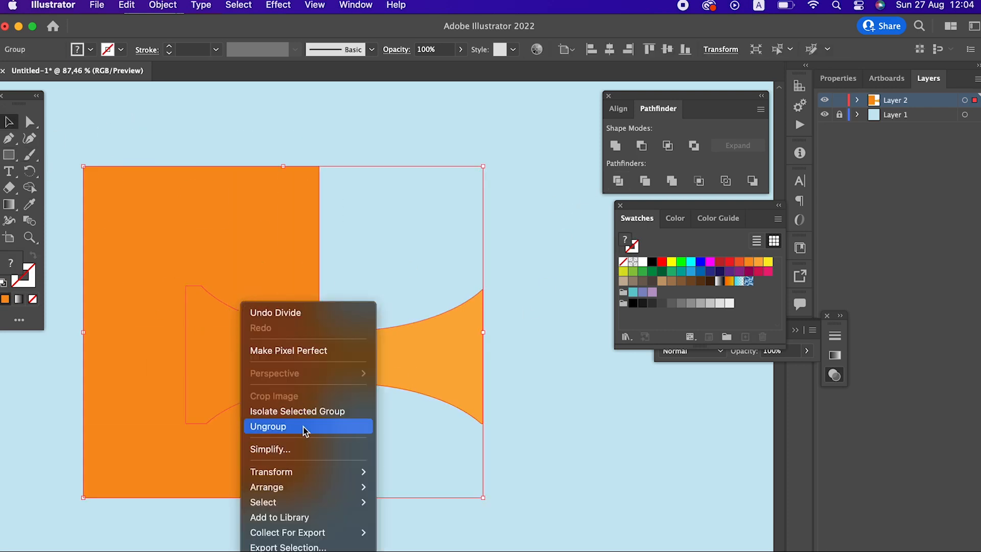
left_click(267, 426)
left_click_drag(265, 373, 264, 372)
key("Delete")
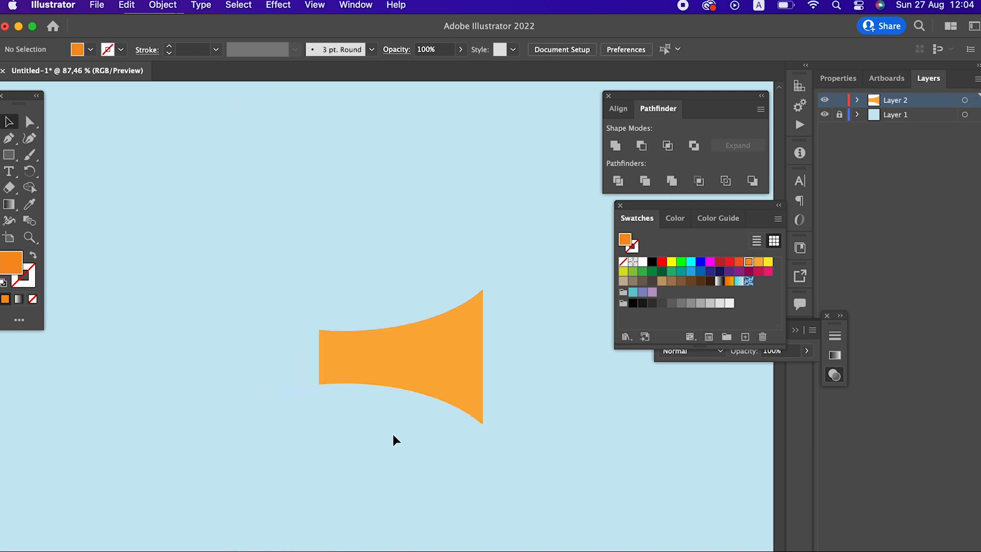
Centre the flared orange shape horizontally and vertically on the artboard
left_click_drag(433, 372, 425, 307)
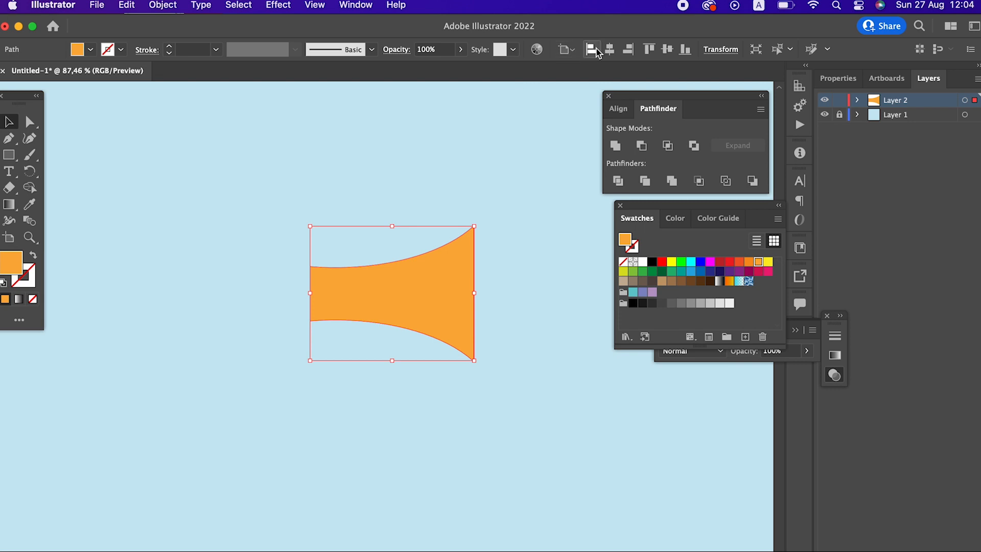
left_click(592, 50)
left_click(609, 50)
left_click(667, 50)
left_click(545, 209)
left_click_drag(452, 398, 500, 369)
Draw a circle over the flared shape's narrow end and a tall rectangle covering the circle's left half
left_click_drag(9, 157, 54, 171)
left_click_drag(156, 206, 294, 397)
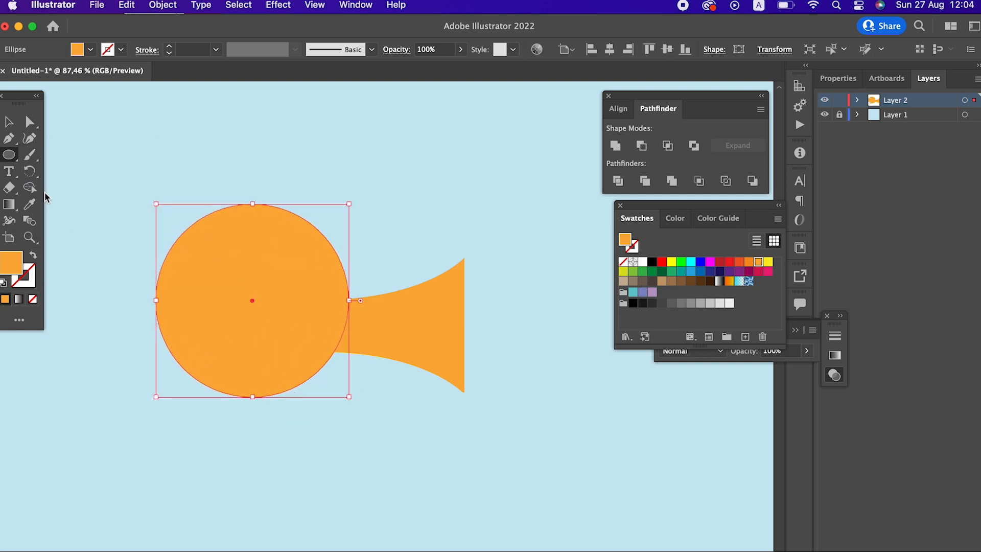
left_click_drag(9, 156, 48, 157)
mouse_move(252, 158)
left_mouse_down()
mouse_move(128, 371)
mouse_move(125, 449)
left_mouse_up()
left_click(11, 126)
Try narrowing the circle horizontally about its centre, and undo the scaling
left_click(345, 318)
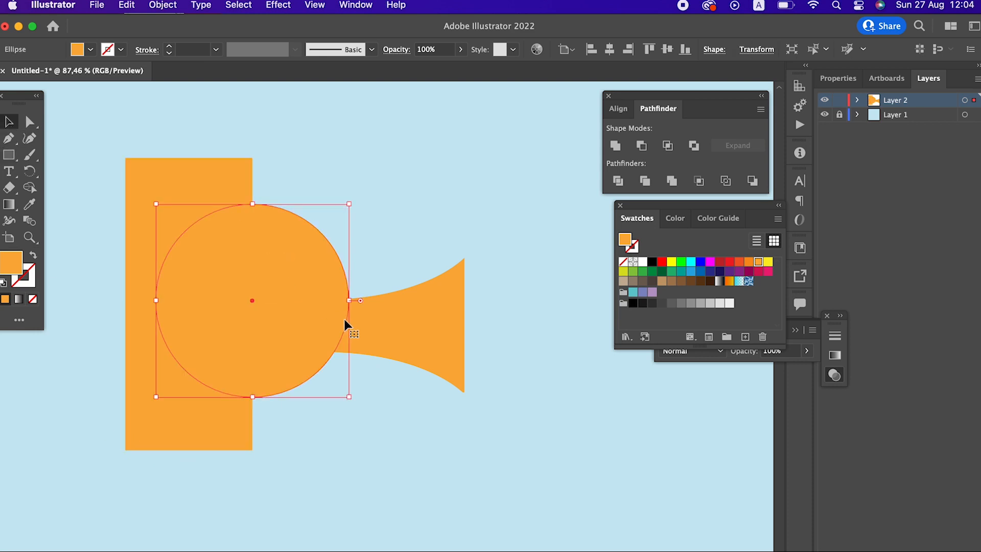
left_click_drag(349, 301, 311, 301)
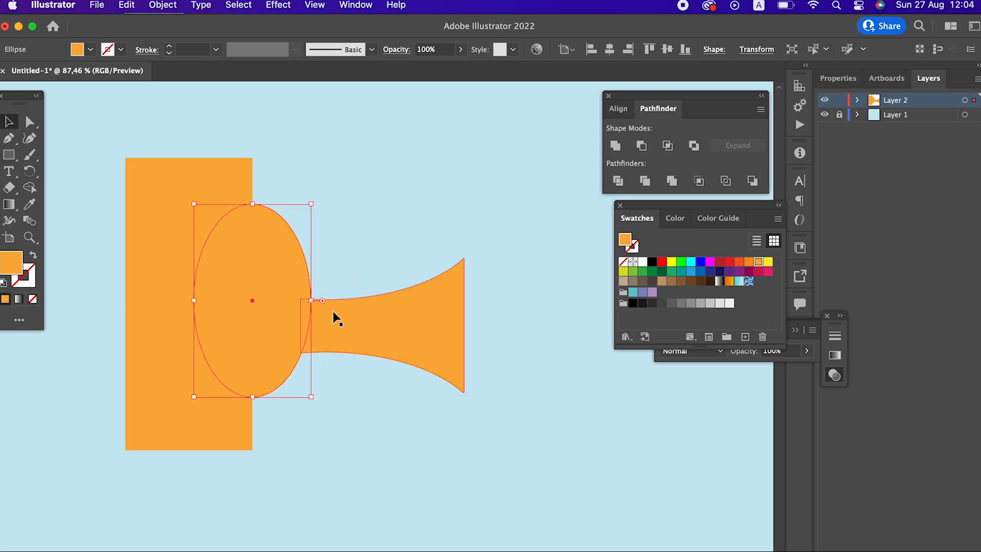
key("super+z")
Divide the circle and the tall rectangle, ungroup them and delete everything except the circle's right half
left_click_drag(206, 136, 265, 217)
right_click(290, 254)
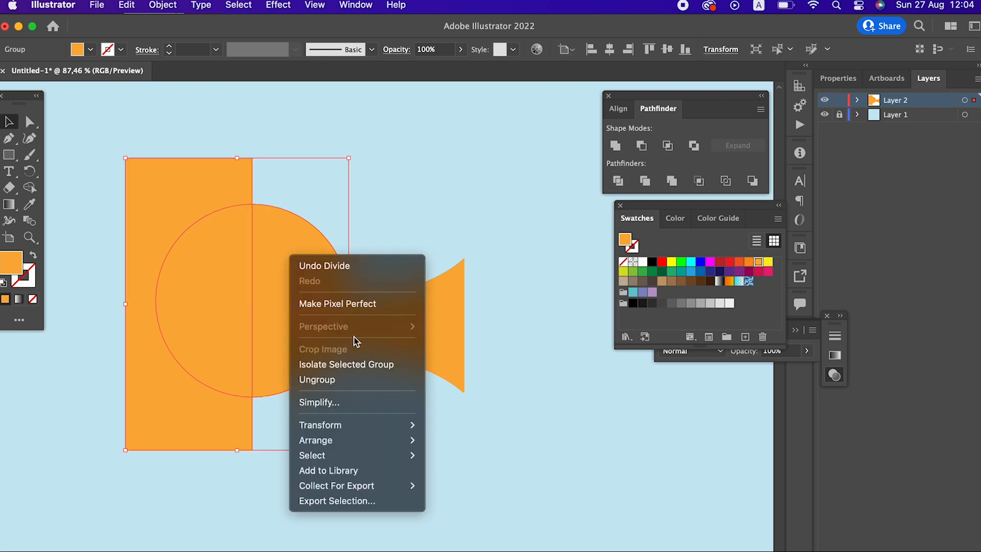
left_click(346, 378)
left_click_drag(198, 520, 175, 369)
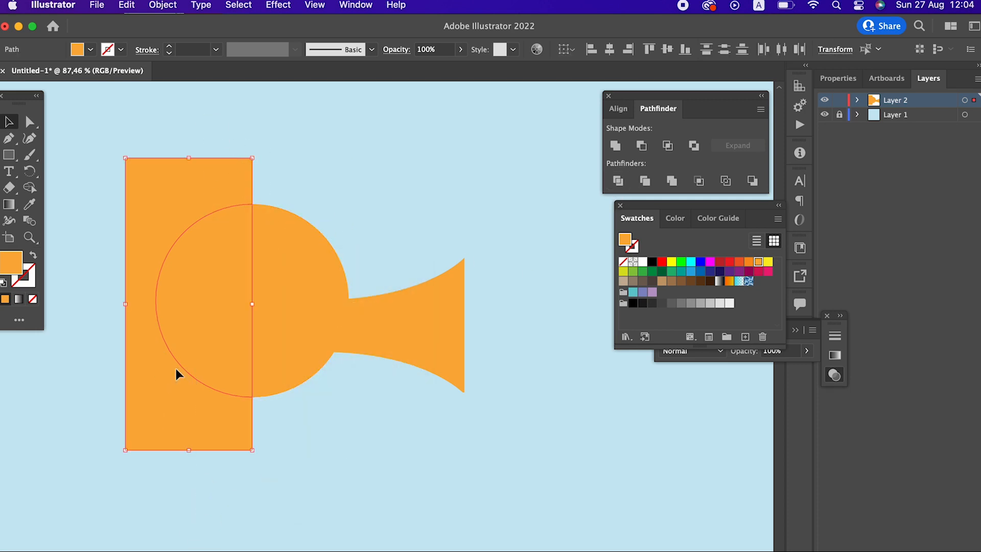
key("Delete")
Move the semicircle onto the flared shape's narrow end, fill it with light grey and enlarge it
left_click_drag(272, 326, 256, 352)
left_click(729, 305)
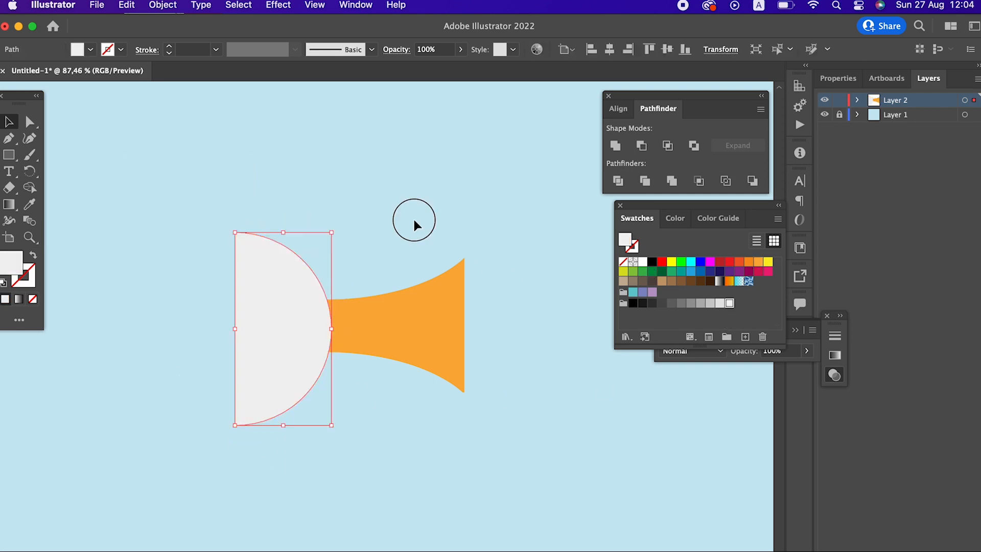
left_click(413, 218)
left_click_drag(405, 235, 378, 287)
left_click_drag(378, 286, 353, 245)
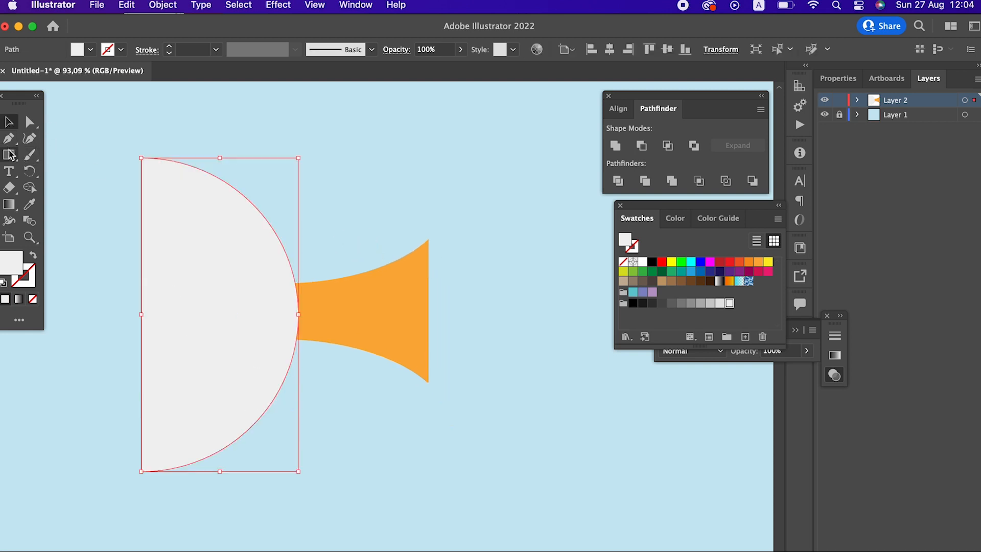
Draw a tall rectangle over the flat side of the grey semicircle and divide the two shapes with Pathfinder
left_click(10, 155)
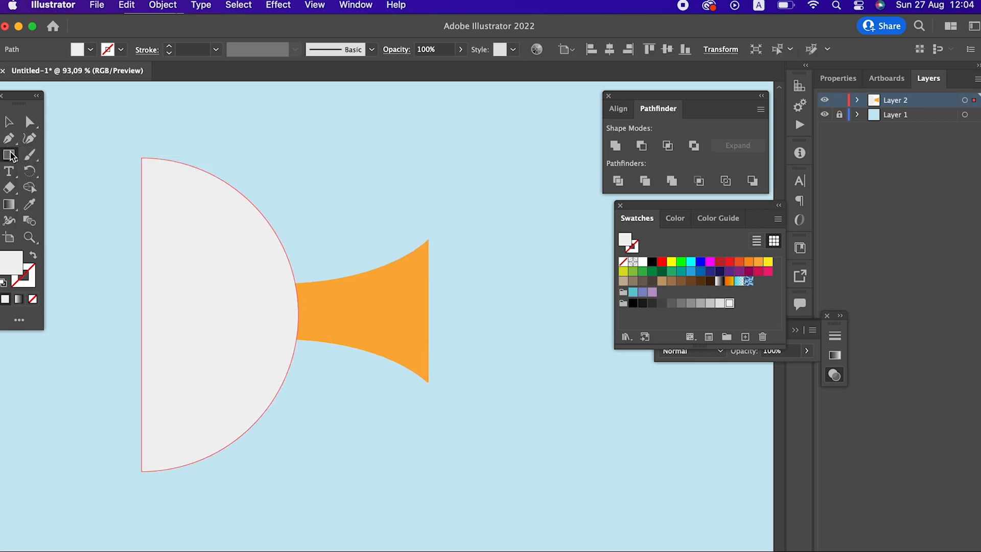
left_click_drag(217, 137, 113, 522)
key("v")
left_click(269, 314, "shift")
left_click(618, 183)
Ungroup the divided pieces and delete all but the slim curved segment touching the orange shape
right_click(271, 307)
left_click(271, 313)
right_click(268, 309)
left_click(327, 439)
left_click(455, 547)
left_click(193, 355)
key("Delete")
left_click(199, 477)
key("Delete")
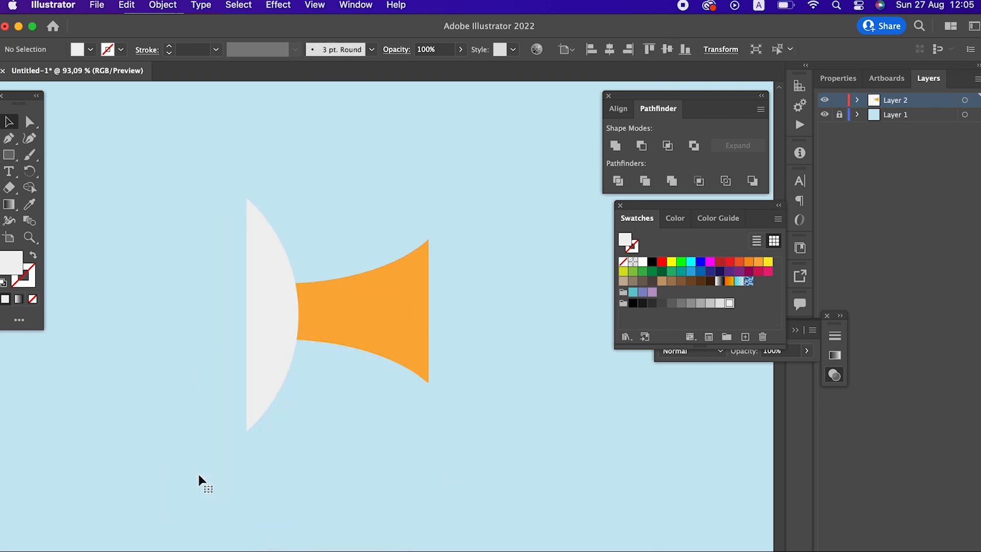
Align the grey segment and the flared orange shape vertically to the centre of the artboard
left_click(286, 309)
left_click_drag(459, 454, 286, 307)
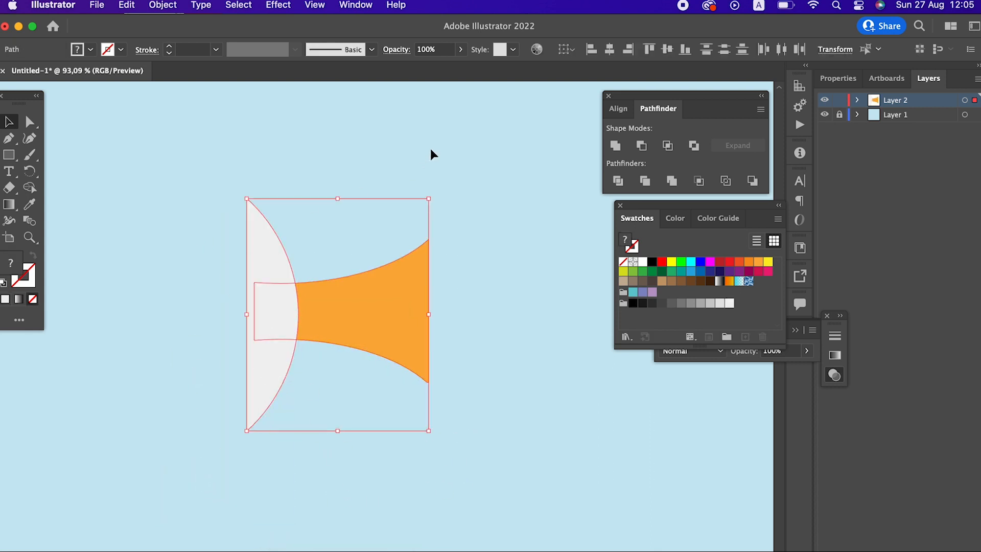
left_click(566, 50)
left_click(580, 97)
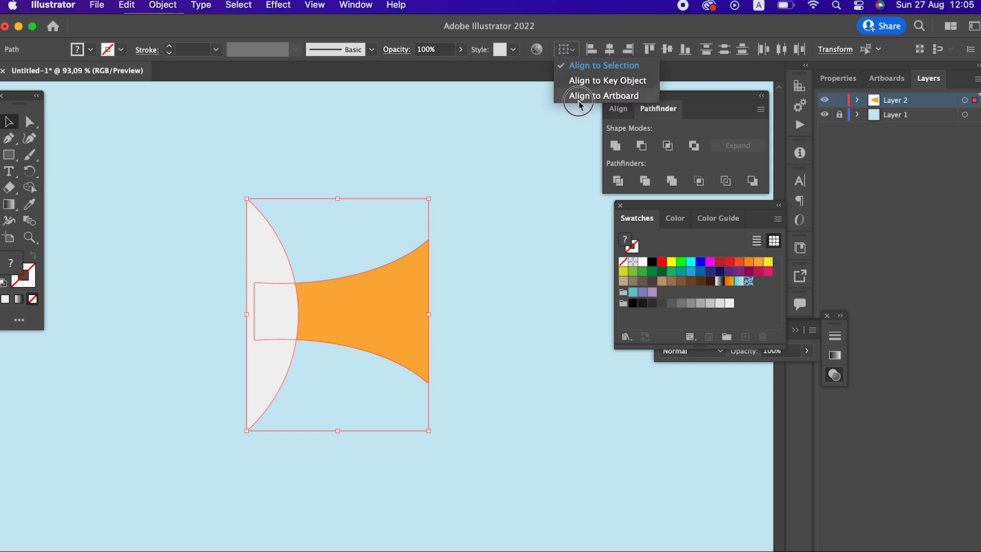
left_click(667, 49)
left_click(538, 316)
Shift the grey segment slightly left along the flared shape and stretch it vertically to about 270 px tall
scroll(511, 338, "up", 2)
left_click_drag(289, 374, 272, 376)
left_click(357, 502)
scroll(313, 351, "down", 2)
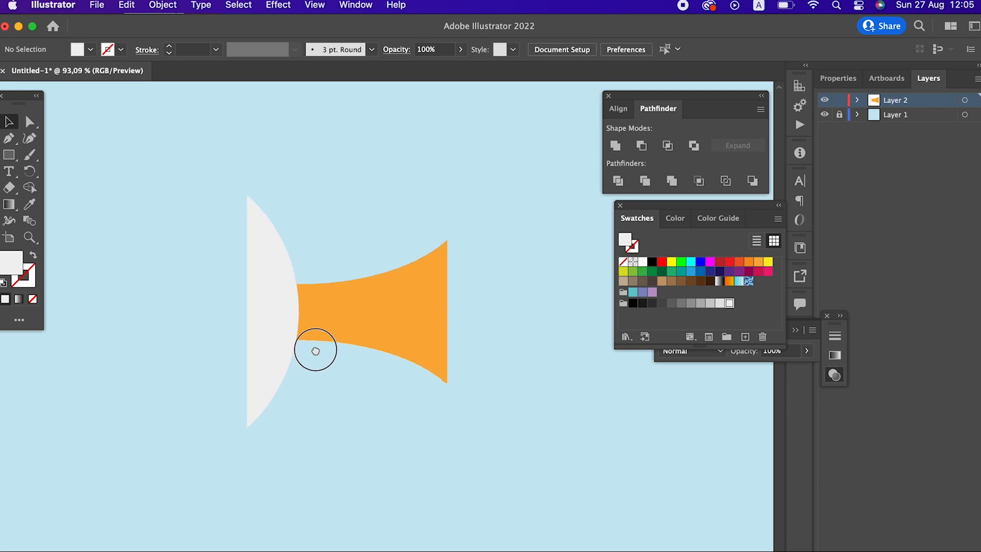
left_click(267, 311)
left_click_drag(276, 426, 267, 466)
left_click(341, 471)
scroll(394, 473, "up", 1)
scroll(394, 473, "right", 1)
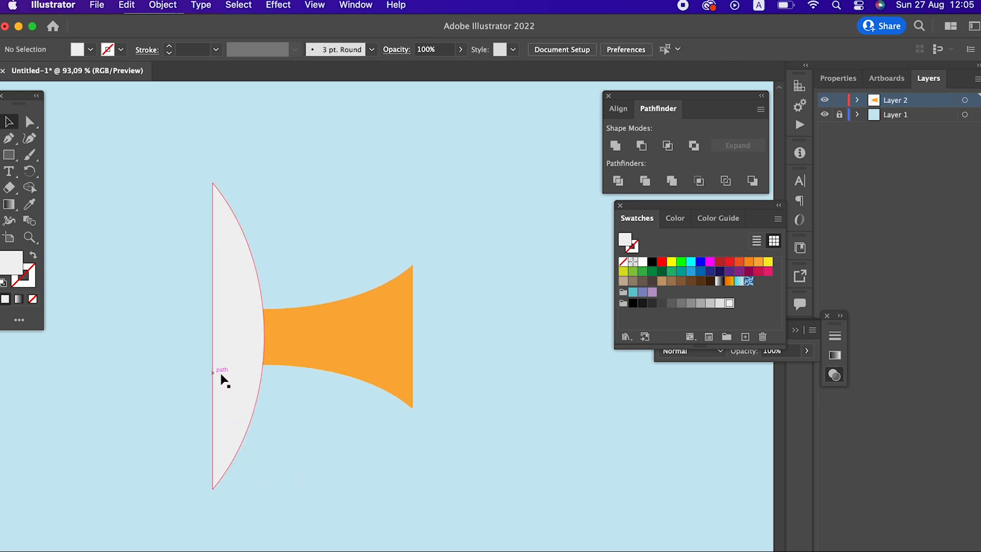
Copy the grey segment, paste it in front and move the copy straight up by about a third of its height
left_click(221, 375)
left_click(124, 9)
left_click(130, 79)
left_click(127, 5)
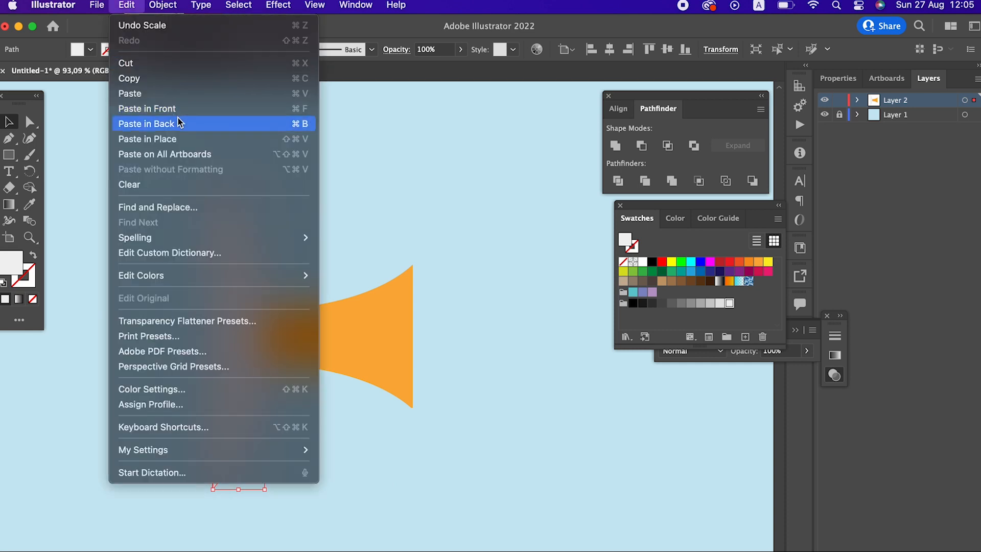
left_click(178, 109)
left_click_drag(231, 299, 234, 198)
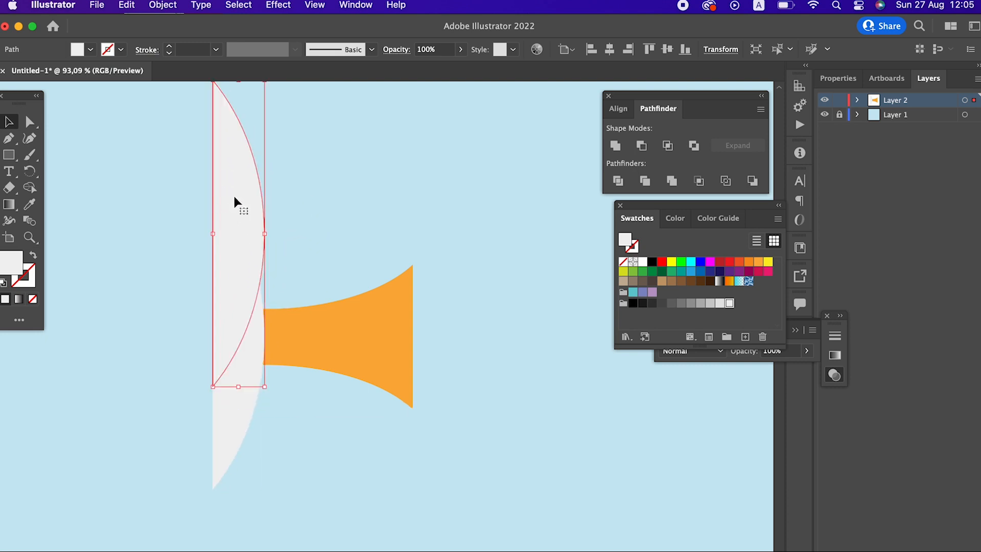
Fill the raised copy with a slightly darker grey and send it to the back
left_click(721, 303)
left_click(162, 5)
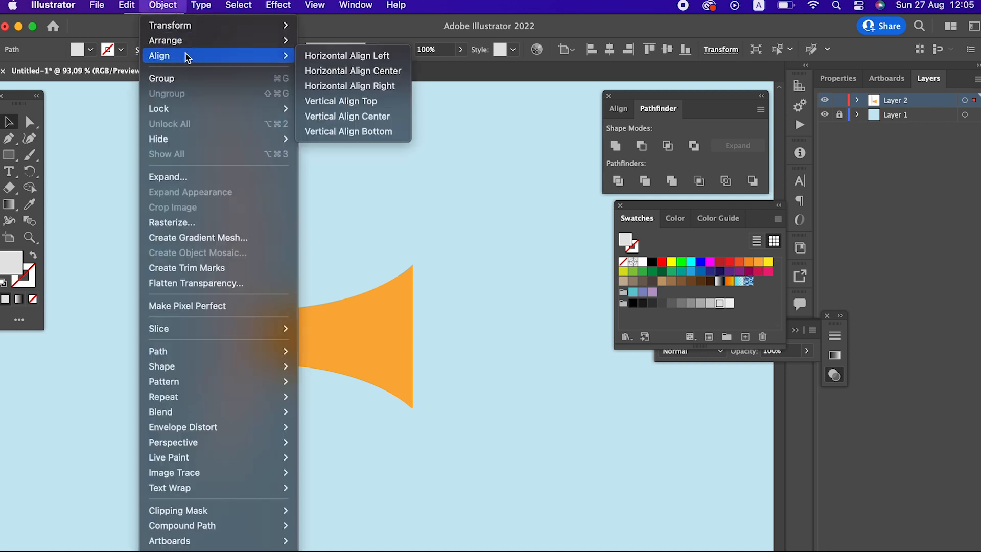
mouse_move(168, 40)
left_click(347, 87)
left_click(450, 243)
left_click_drag(441, 213, 395, 281)
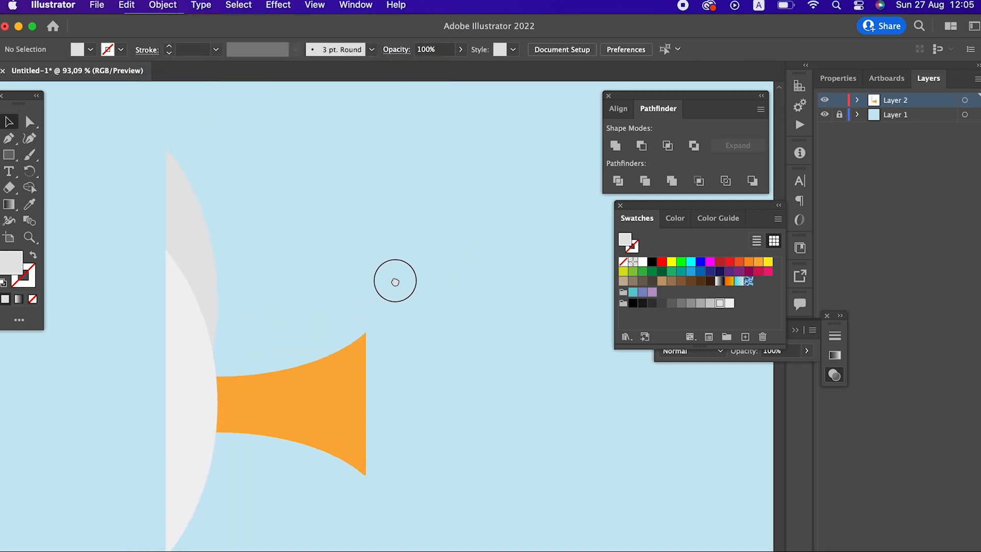
Try moving the darker grey segment down and to the right, and undo the move
left_click_drag(212, 263, 233, 291)
left_click(429, 362)
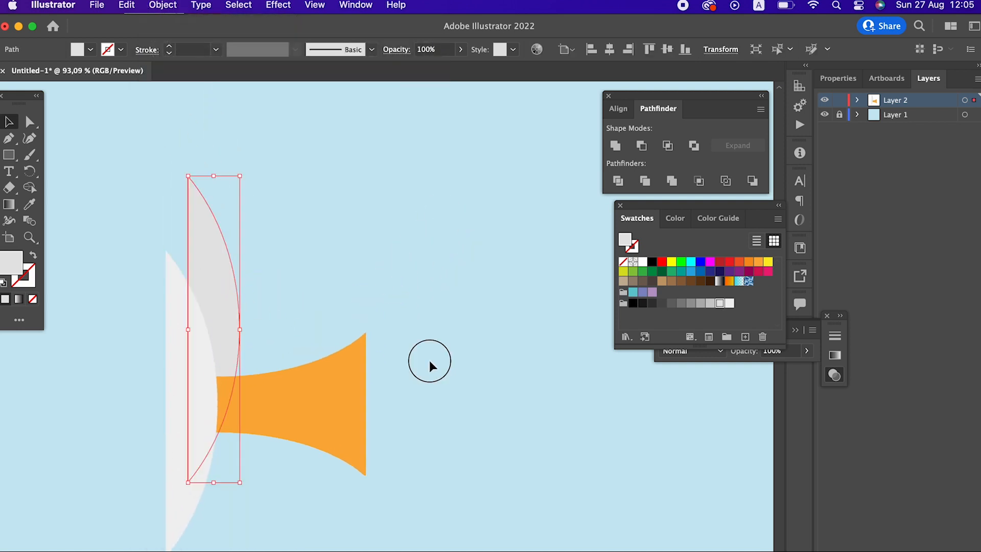
left_click_drag(413, 398, 463, 331)
key("super+z")
Widen the darker grey segment to about 61 px, keeping its straight edge in place
left_click(466, 338)
scroll(419, 342, "up", 2)
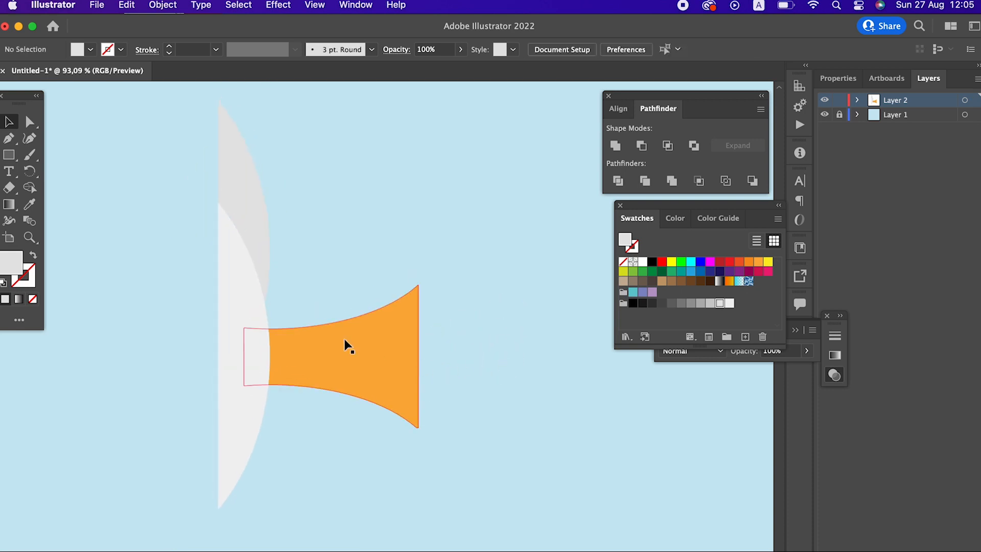
left_click(269, 255)
left_click_drag(270, 253, 289, 260)
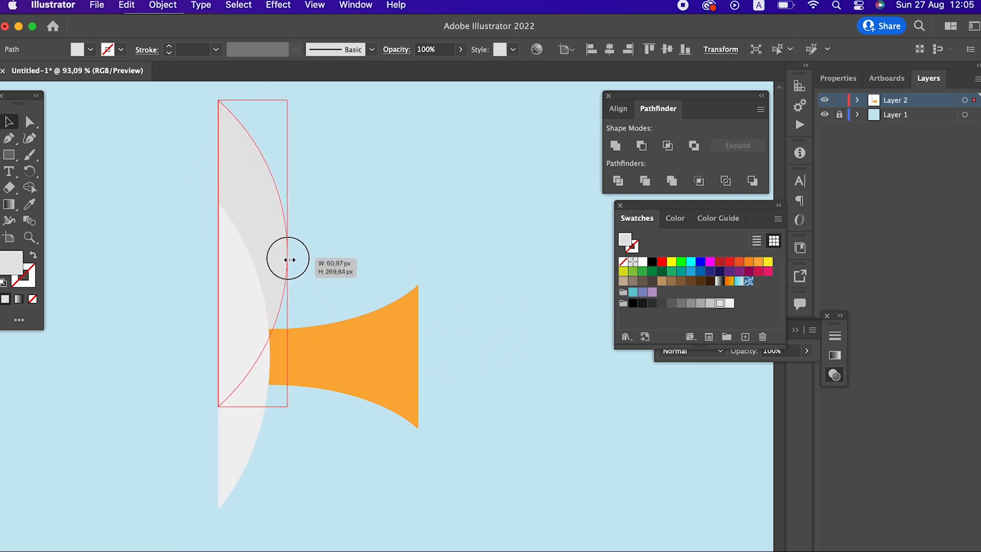
Extend the flared orange shape slightly to the right at its wide end
left_click(404, 350)
left_click_drag(418, 356, 427, 345)
left_click(493, 385)
left_click_drag(523, 411, 514, 377)
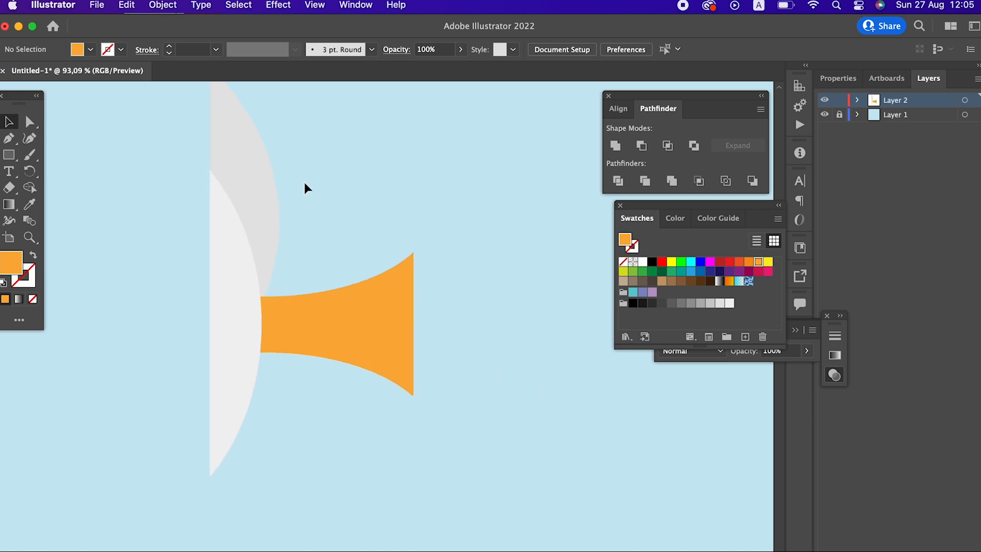
Recolour the back curved segment with the lightest grey swatch and fill the front segment with white
left_click_drag(440, 212, 467, 254)
left_click(302, 223)
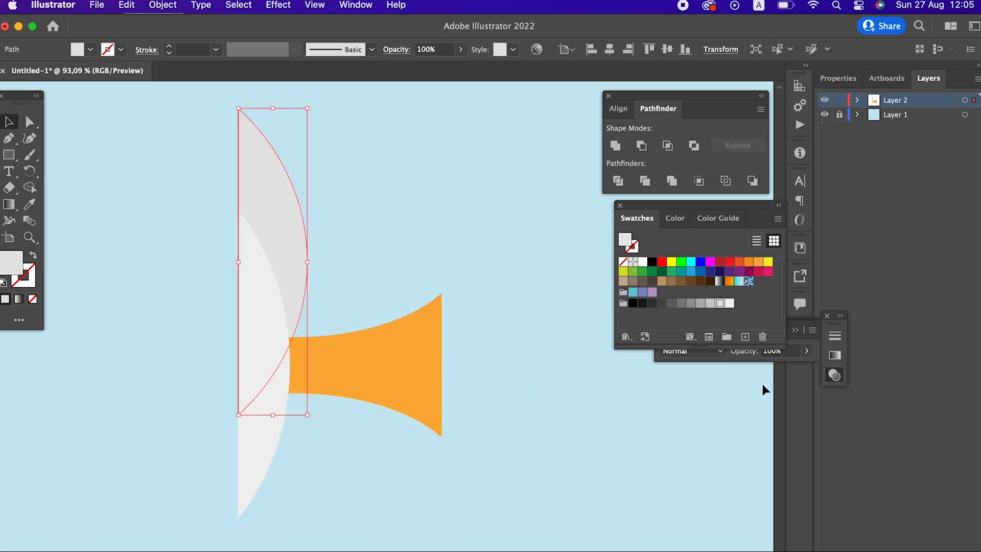
left_click(730, 304)
left_click(269, 411)
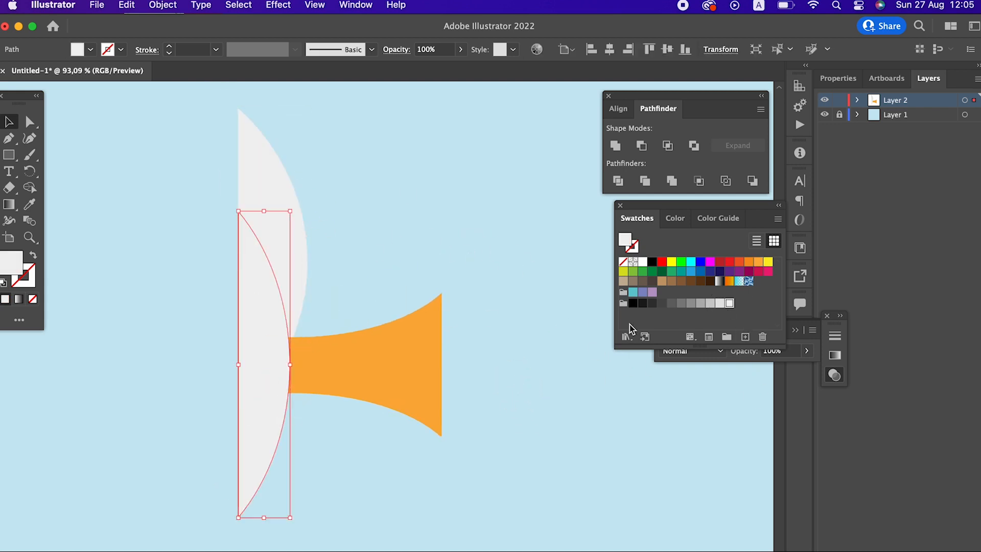
left_click(642, 262)
left_click(335, 229)
Paste a copy of the light grey segment in front and move it straight down past the orange body
left_click(305, 223)
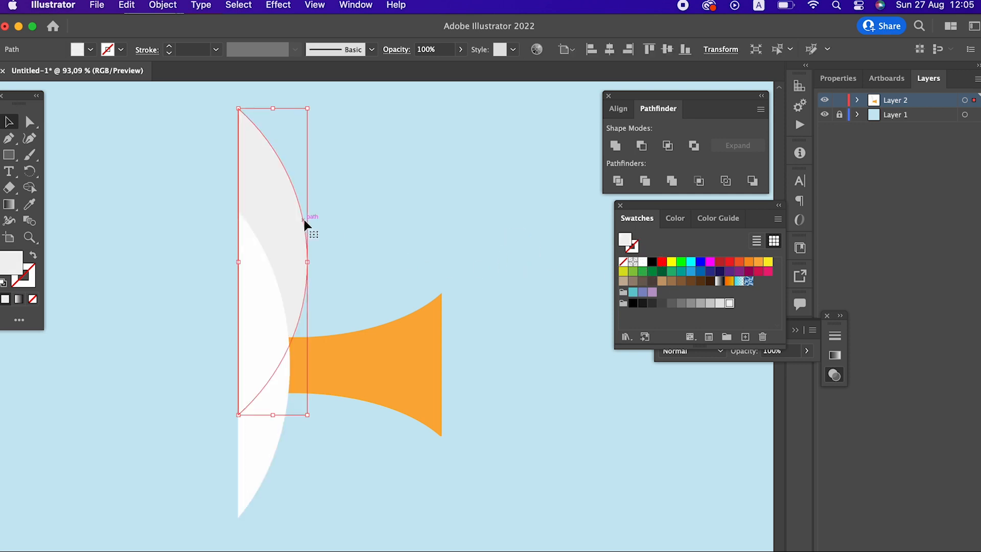
left_click(129, 6)
left_click(150, 79)
left_click(132, 9)
left_click(171, 113)
left_click_drag(298, 240, 306, 459)
Group the two light grey segments and vertically centre the group with the white segment and orange body
left_click(291, 266, "shift")
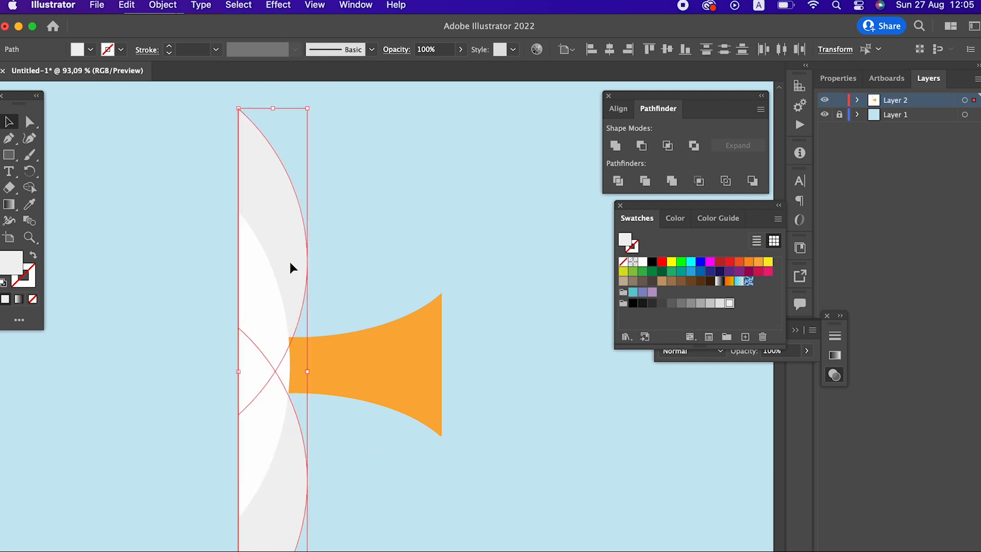
left_click(159, 7)
left_click(185, 72)
left_click(666, 50)
left_click(388, 364, "shift")
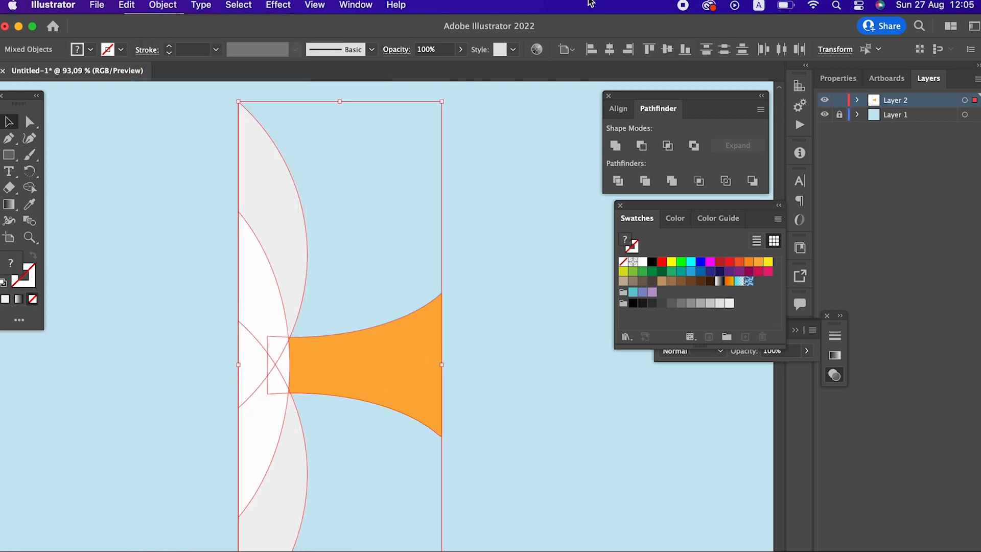
left_click(496, 238)
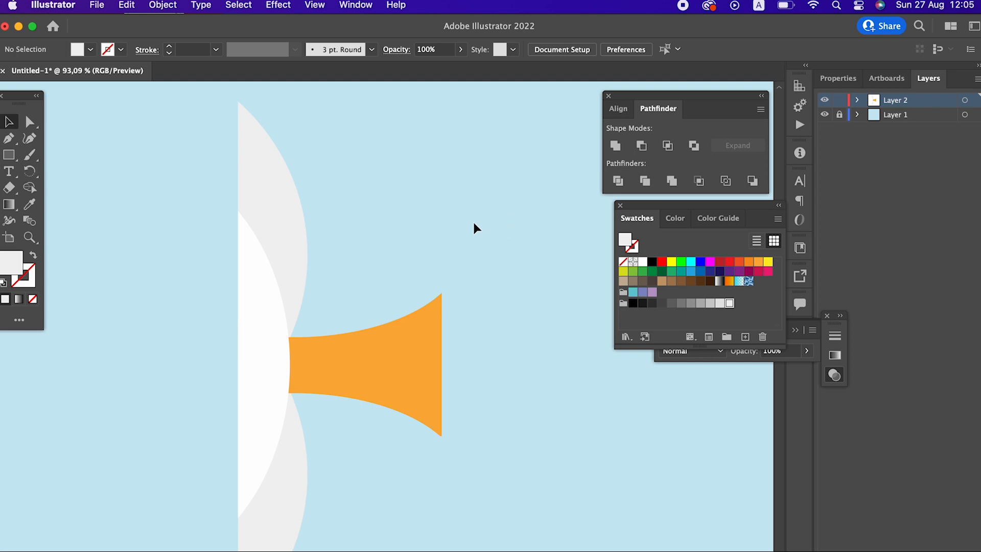
Paste a copy of the white segment in front and shift it slightly right over the orange body's narrow end
left_click(264, 269)
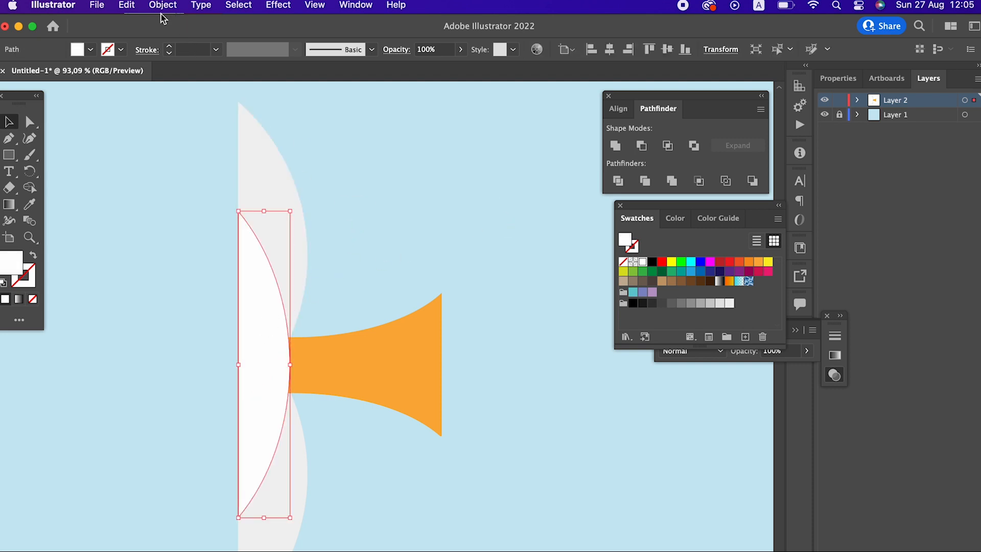
left_click(127, 5)
left_click(130, 79)
left_click(131, 5)
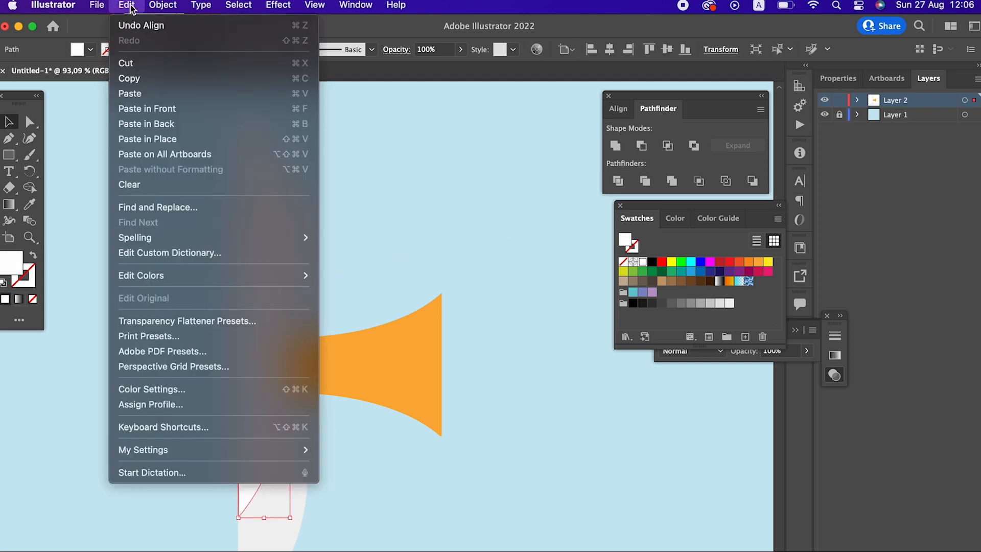
left_click(173, 105)
left_click_drag(271, 365, 305, 369)
Fill the shifted copy with a darker grey swatch and send it to the back
left_click(720, 304)
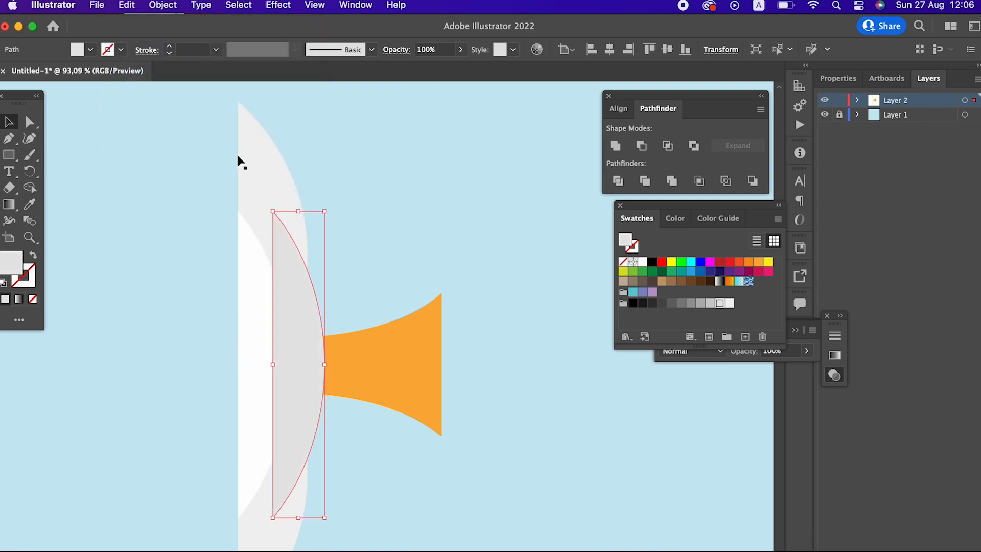
left_click(162, 5)
mouse_move(276, 41)
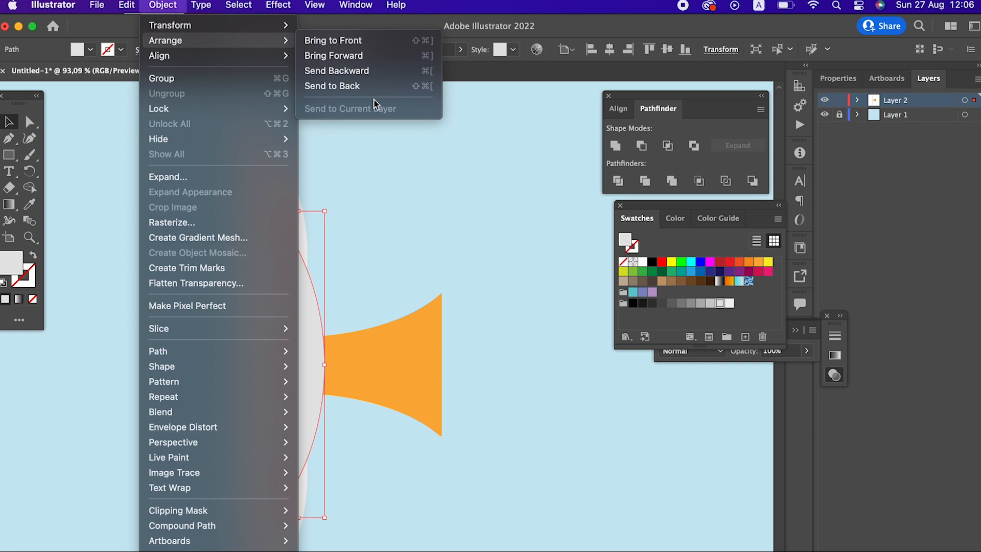
left_click(372, 87)
left_click(463, 177)
Draw a closed freeform shape with a scalloped edge covering the narrow end of the orange body
key("z")
left_click_drag(443, 212, 368, 329)
left_click_drag(331, 389, 322, 339)
left_click_drag(403, 336, 515, 399)
left_click_drag(261, 342, 285, 343)
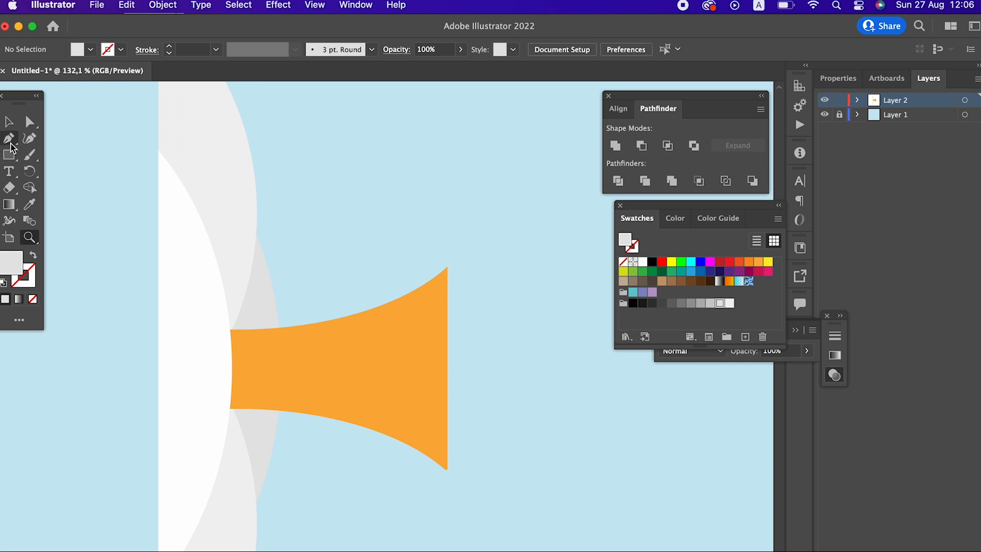
left_click(297, 293)
left_click_drag(277, 362, 283, 396)
left_click(256, 387)
left_click_drag(257, 450, 303, 492)
left_click(257, 450)
left_click(253, 500)
left_click(54, 426)
left_click(90, 281)
left_click_drag(228, 243, 254, 253)
left_click(297, 294)
Fill the scalloped shape with a darker orange than the flared body
left_click(29, 206)
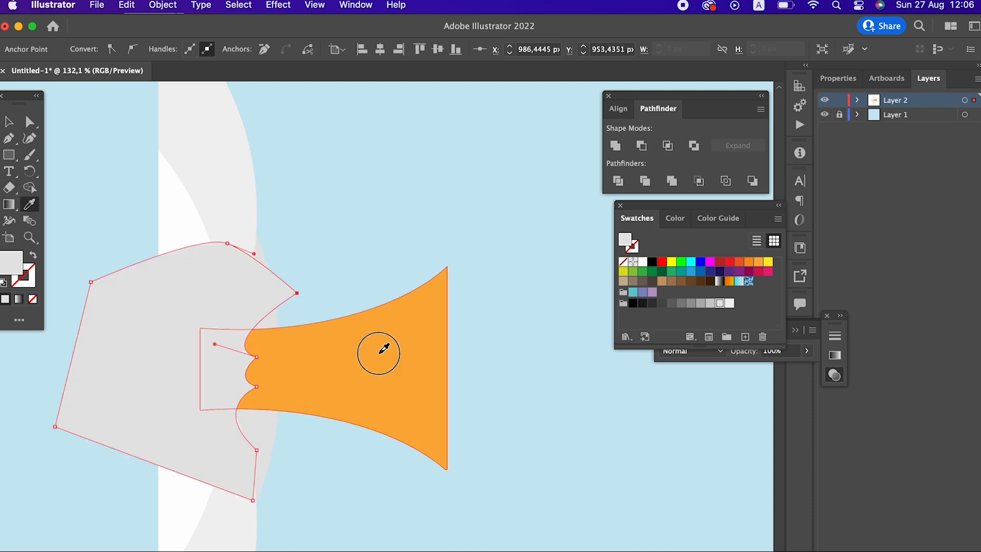
left_click(378, 344)
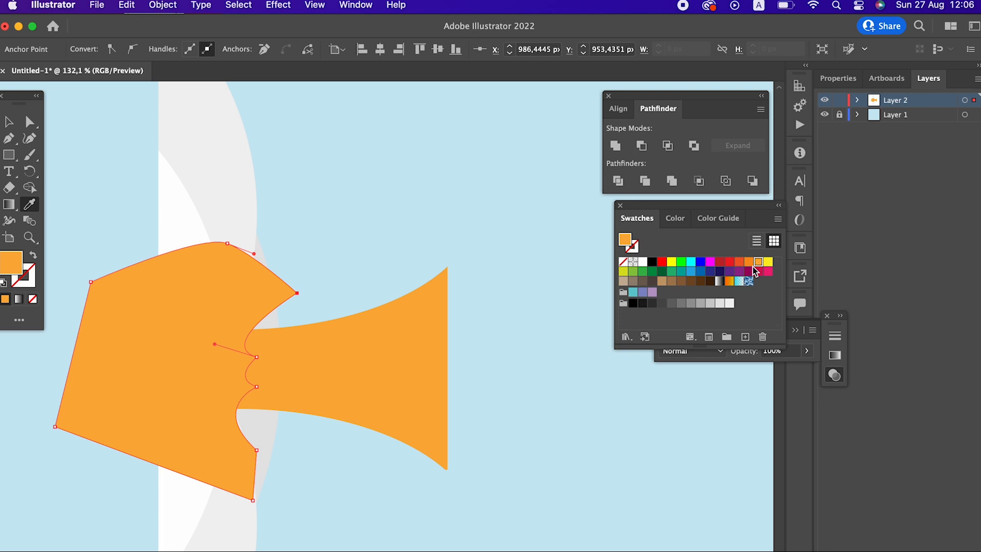
left_click(749, 261)
Bring the white curved segment to the front, above the dark orange scalloped shape
left_click(9, 121)
left_click(212, 217)
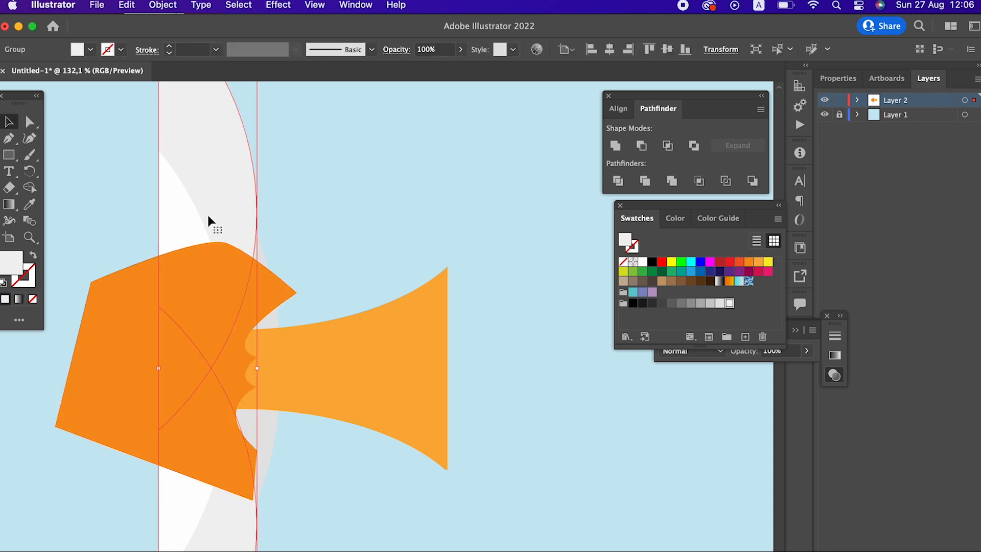
left_click(173, 6)
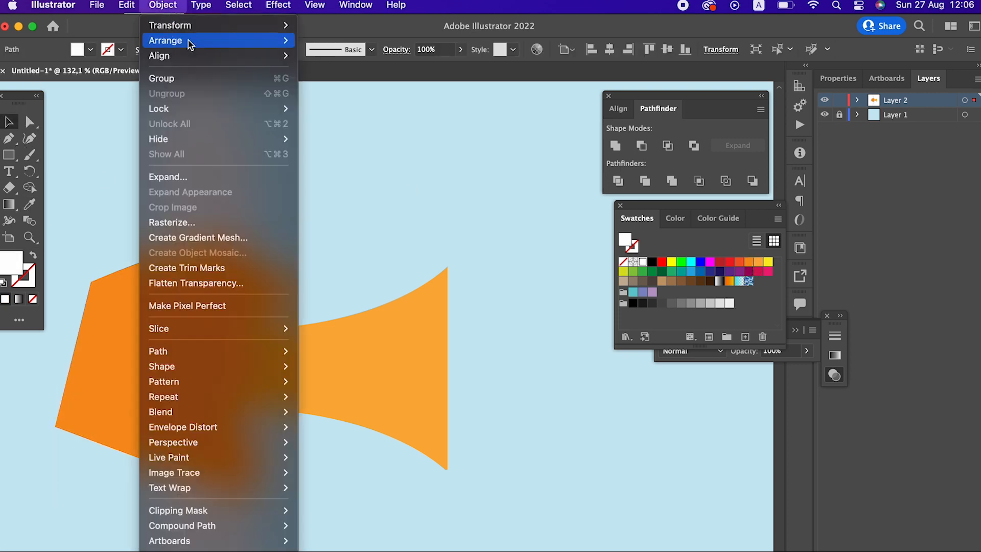
mouse_move(188, 40)
left_click(330, 42)
left_click(405, 225)
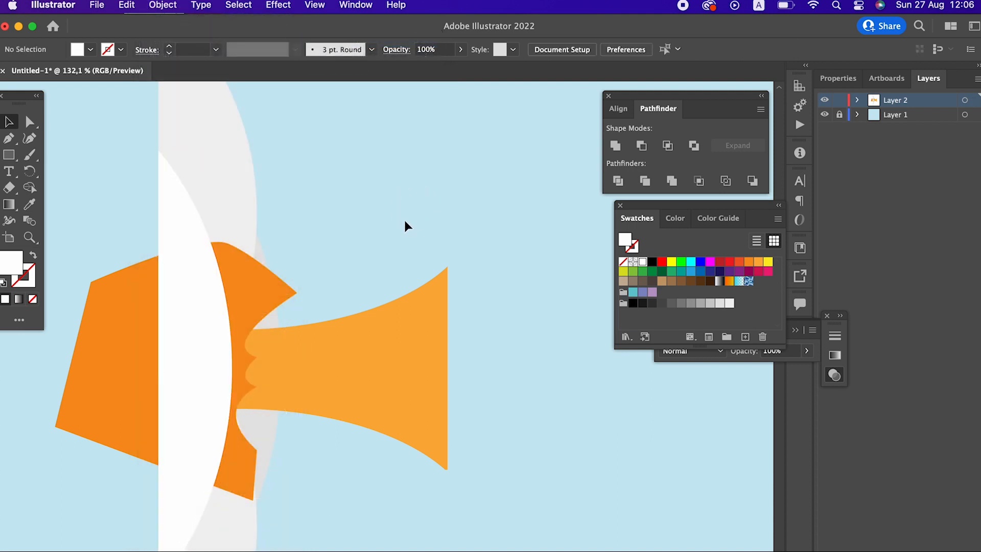
Reshape the scalloped edge with the Curvature tool, stretching its two inner points further into the orange body
key("z")
left_click_drag(256, 440, 341, 476)
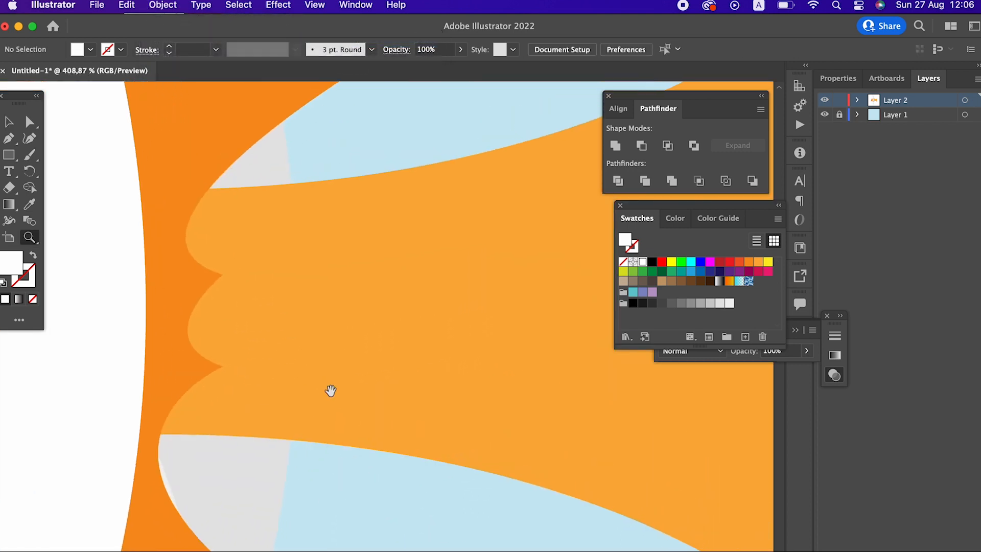
left_click_drag(320, 386, 245, 419)
left_click_drag(263, 365, 270, 385)
key("v")
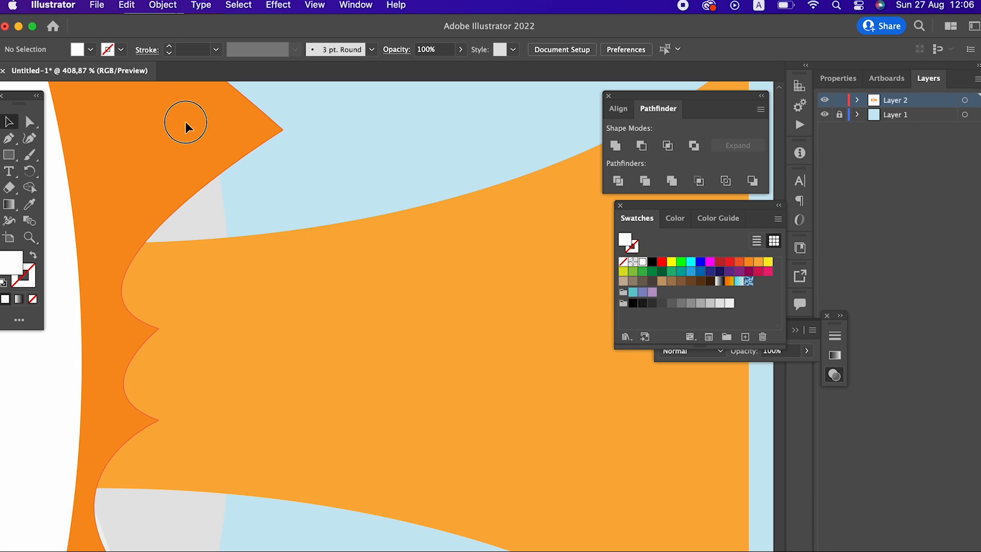
left_click(186, 127)
left_click(29, 138)
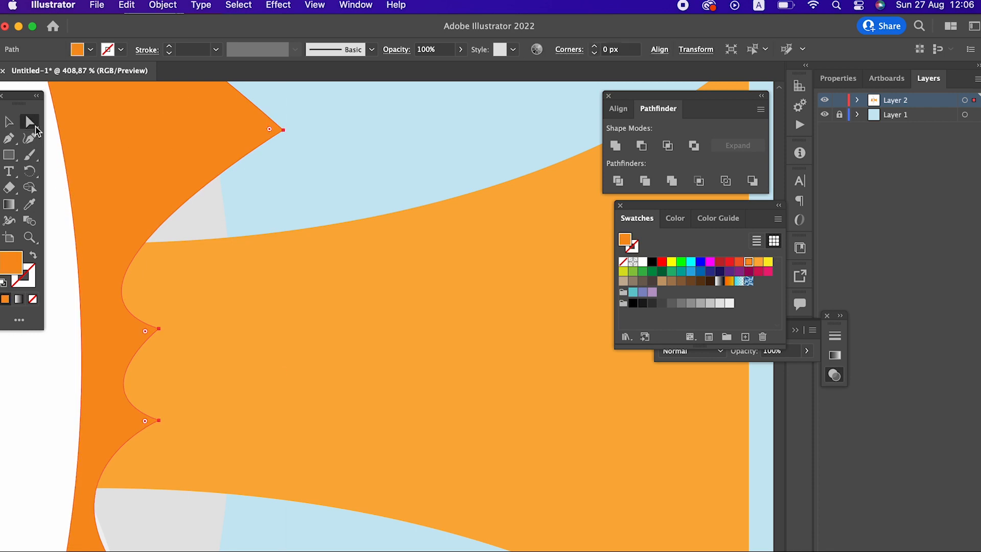
left_click_drag(160, 330, 216, 335)
left_click_drag(159, 421, 211, 441)
mouse_move(124, 393)
left_mouse_down()
mouse_move(149, 390)
mouse_move(112, 385)
left_mouse_up()
left_click(145, 416)
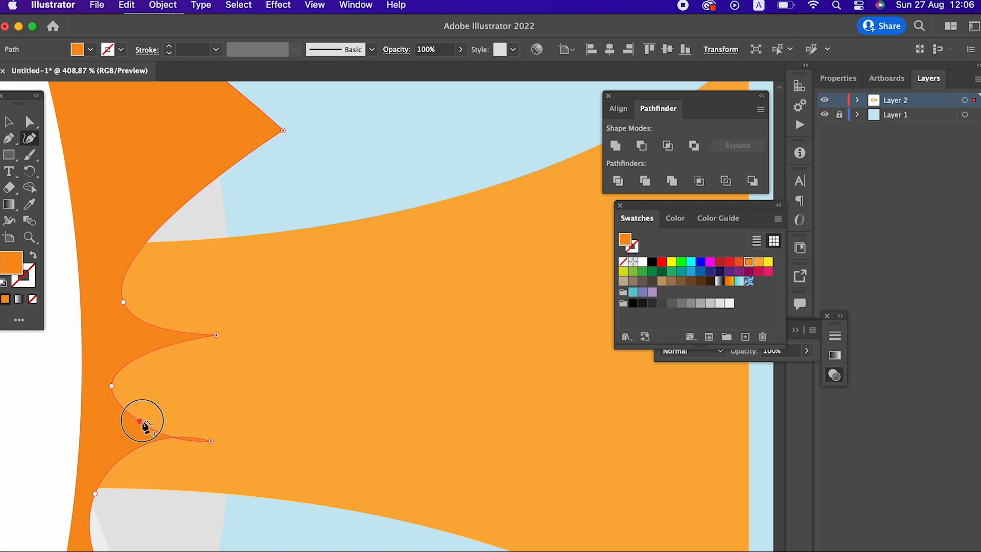
left_click_drag(216, 335, 225, 321)
Divide the flared orange body and the dark orange scalloped shape where they overlap
left_click_drag(263, 366, 256, 433)
left_click_drag(226, 250, 70, 268)
left_click(9, 123)
left_click(517, 316)
left_click(398, 286)
left_click(217, 212, "shift")
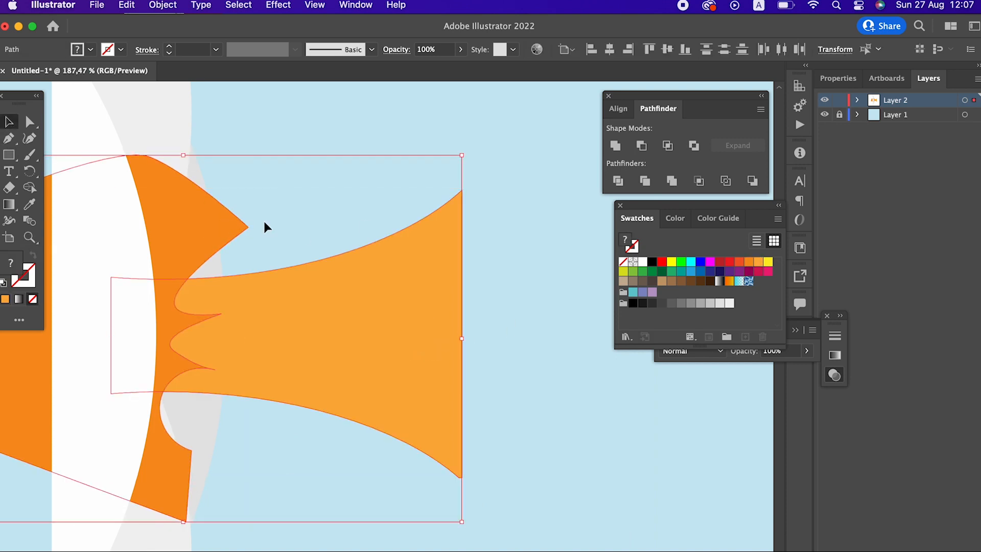
left_click(619, 181)
Delete the dark orange pieces lying outside the flared body and leave isolation mode
double_click(187, 227)
left_click(187, 227)
key("Delete")
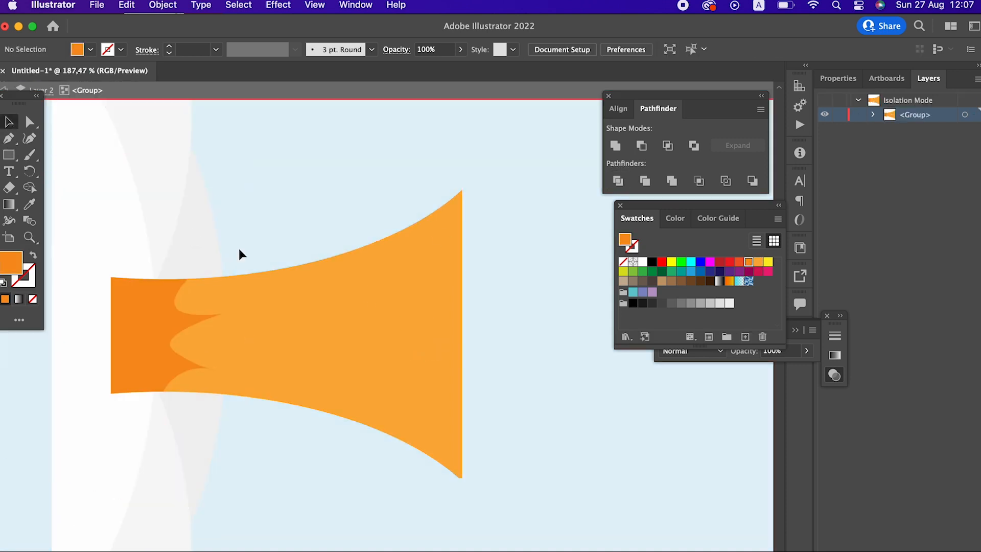
double_click(490, 403)
Draw a small rectangle just beyond the orange body's wide end and fill it with the body's light orange
key("z")
left_click_drag(358, 241, 208, 296)
scroll(332, 316, "right", 3)
scroll(332, 316, "up", 1)
left_click_drag(335, 318, 373, 391)
mouse_move(284, 274)
left_mouse_down()
mouse_move(340, 287)
mouse_move(332, 311)
left_mouse_up()
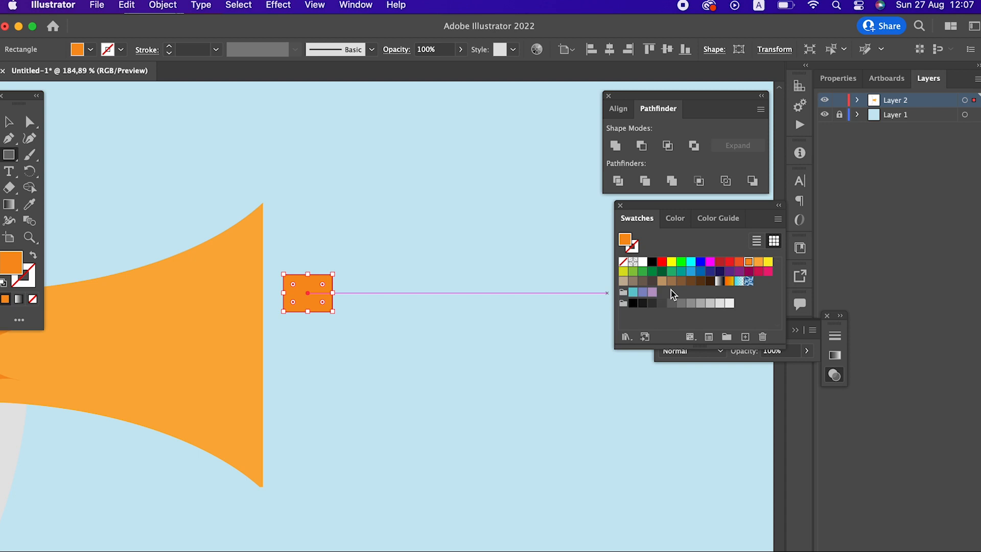
left_click(758, 264)
Set the small rectangle's fill colour to the yellow F9C73D
key("z")
left_click_drag(301, 345, 322, 357)
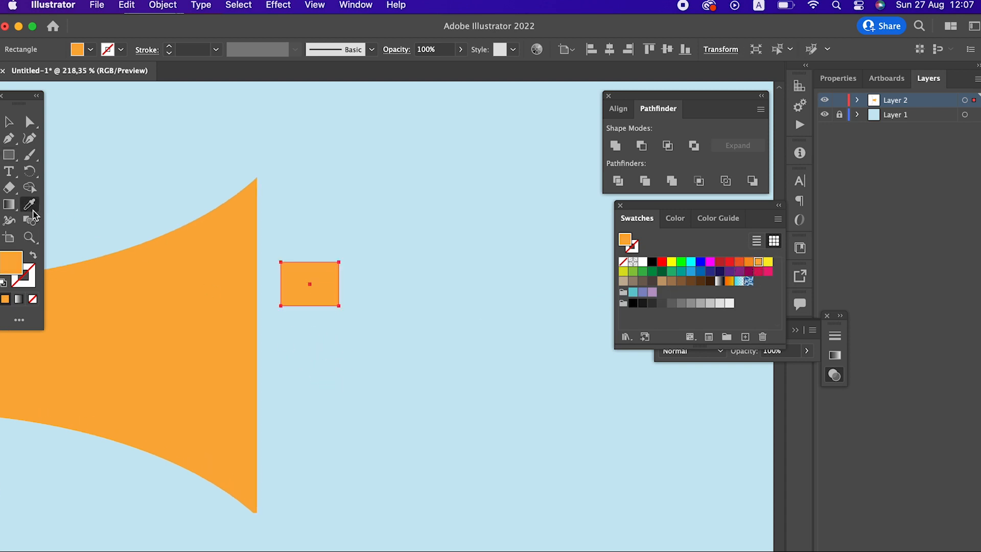
double_click(21, 263)
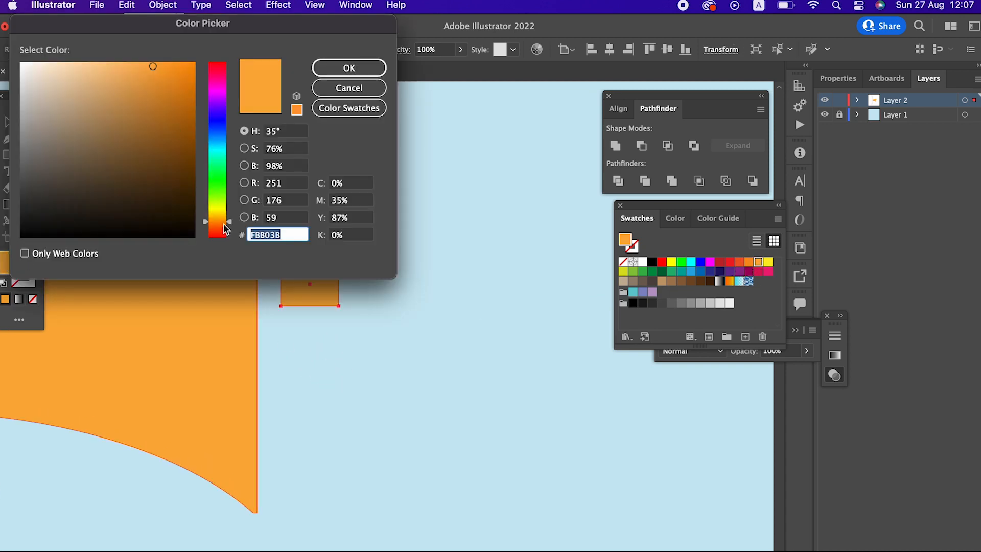
left_click_drag(223, 225, 220, 222)
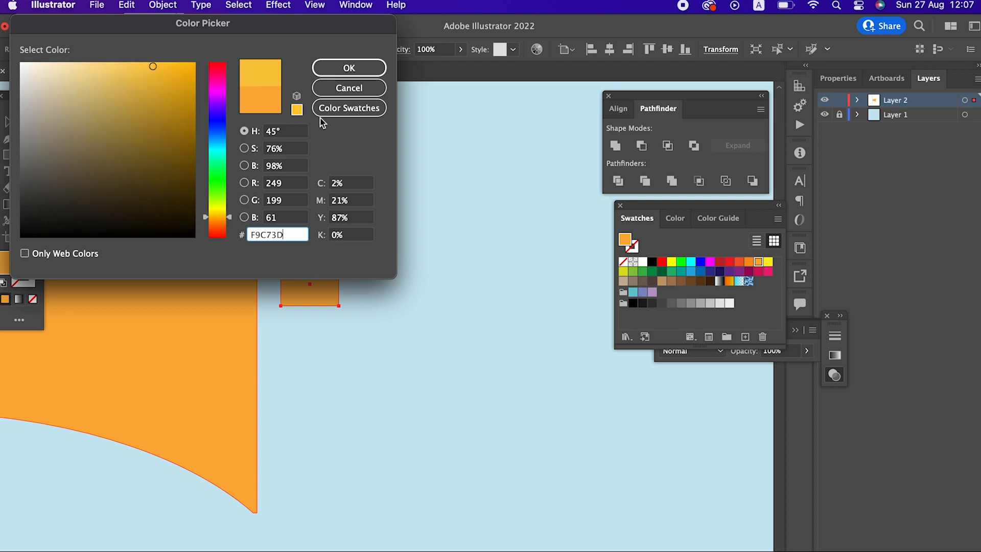
left_click(349, 68)
Round the yellow rectangle's corners fully and convert it to a plain path with Unite
left_click(25, 123)
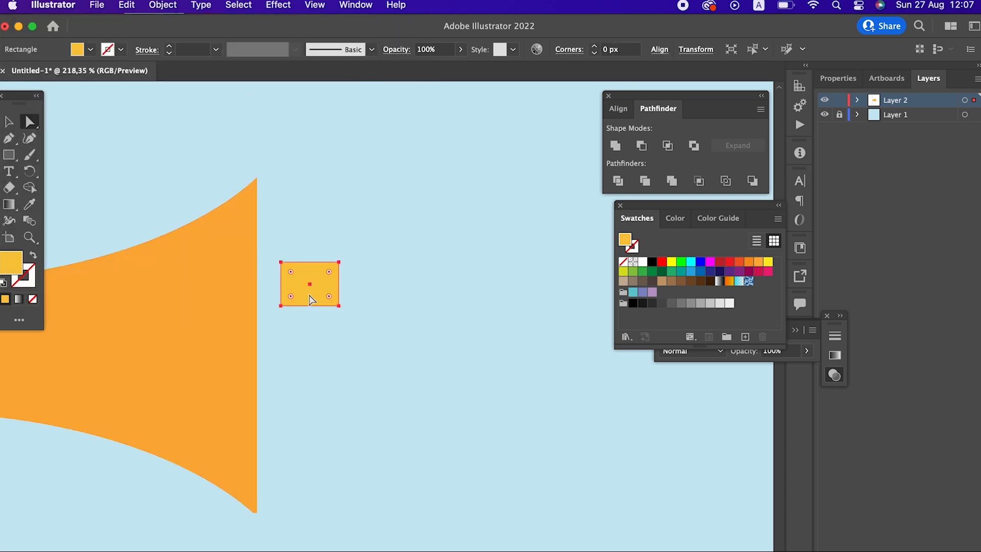
left_click_drag(290, 272, 441, 347)
left_click(435, 335)
key("z")
left_click_drag(414, 302, 281, 361)
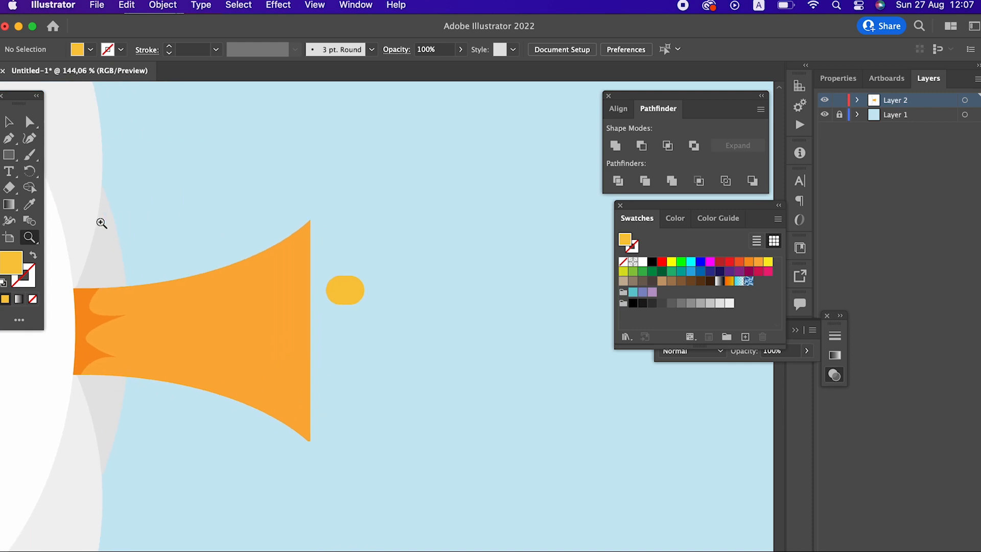
left_click(9, 122)
left_click(345, 289)
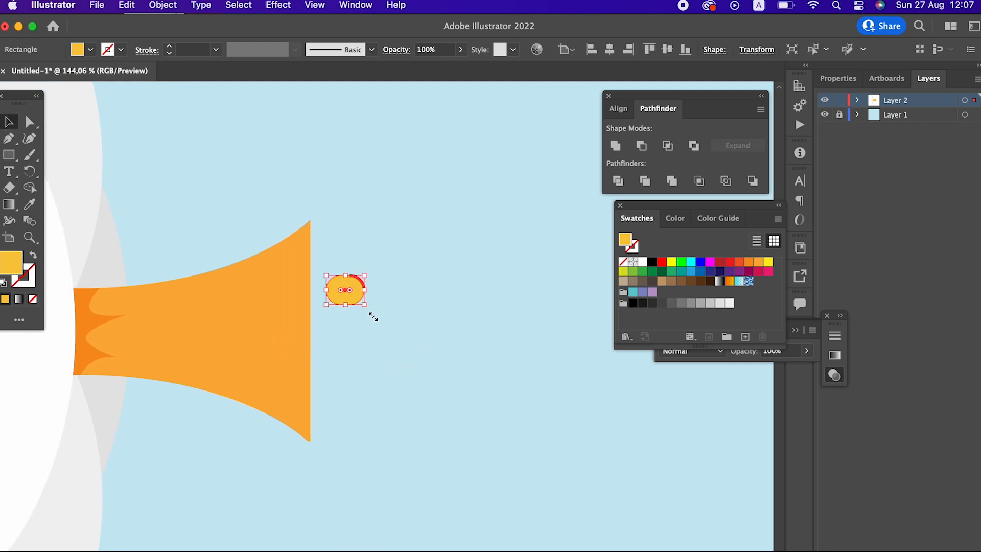
left_click(611, 151)
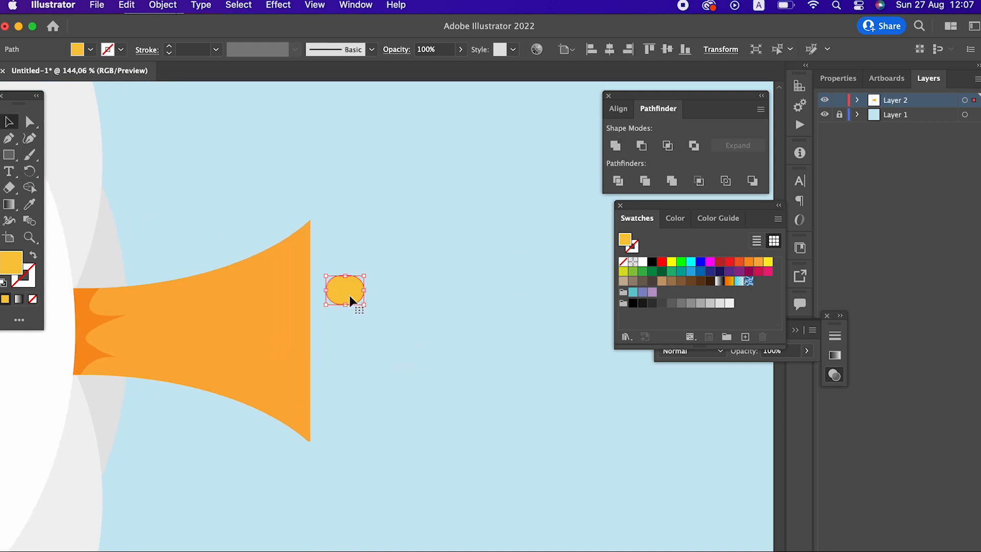
Tilt the yellow rounded shape slightly counterclockwise and move it up close to the orange body's wide edge
left_click(372, 311)
left_click_drag(361, 295, 351, 284)
Paste a copy of the yellow shape in front and place it lower, overlapping the orange body's wide edge
left_click(127, 5)
left_click(148, 78)
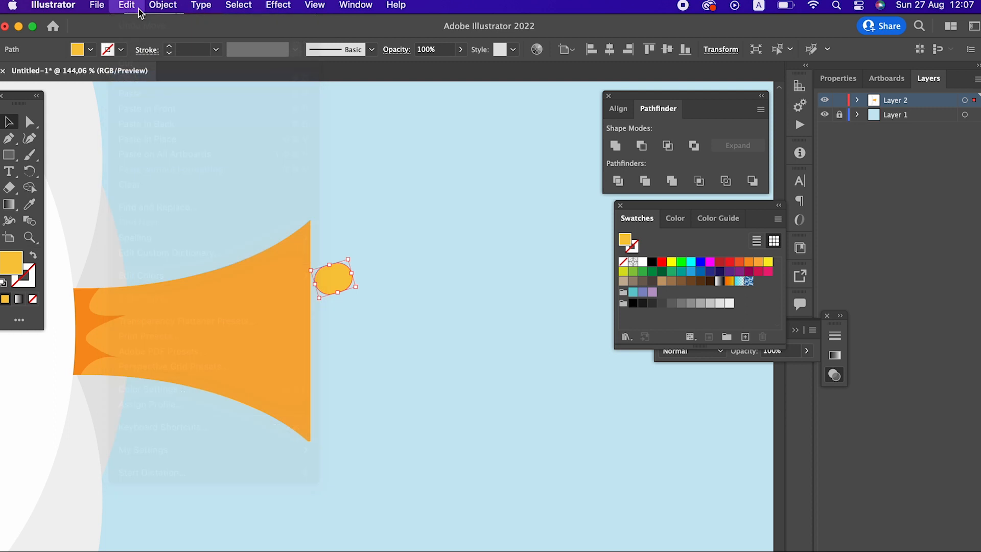
left_click(163, 5)
mouse_move(128, 6)
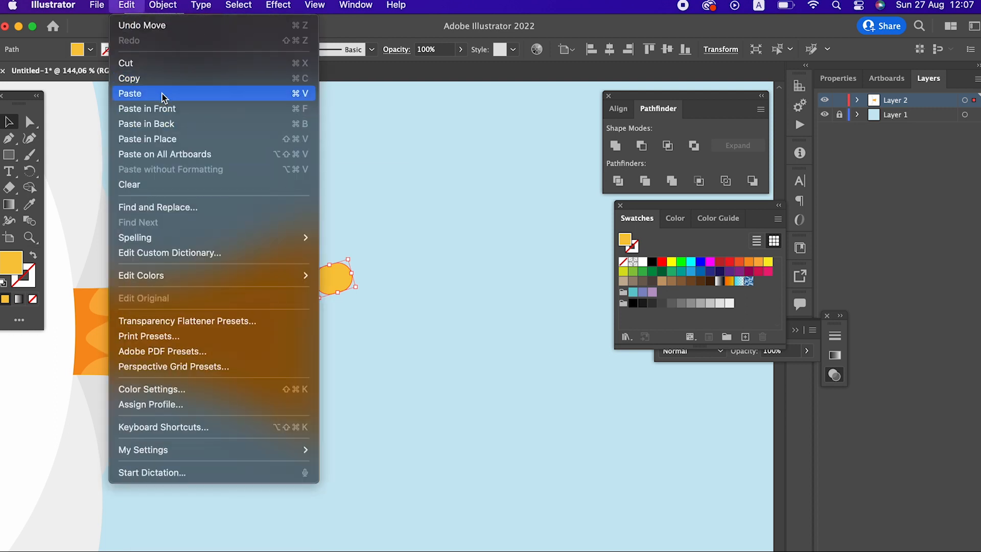
left_click(164, 108)
left_click_drag(352, 273, 331, 314)
Send the lower yellow shape to the back, behind the orange body
left_click(162, 5)
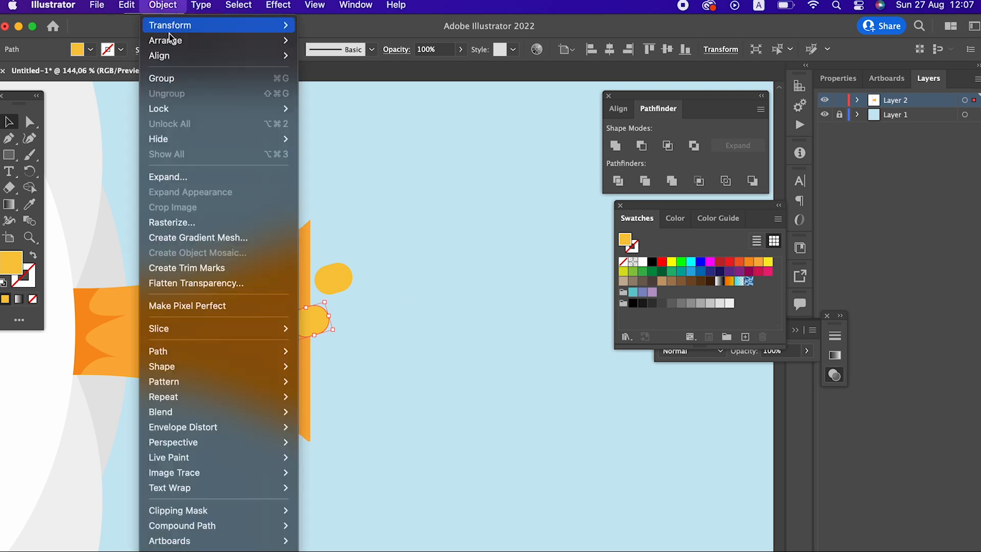
left_click(332, 85)
left_click(431, 238)
Paste a copy of the upper yellow shape in front and place it over the orange body's wide edge, below the other two
key("z")
left_click_drag(431, 238, 321, 298)
left_click_drag(383, 332, 443, 400)
left_click_drag(431, 288, 486, 376)
left_click_drag(367, 234, 441, 337)
left_click(7, 124)
left_click(409, 256)
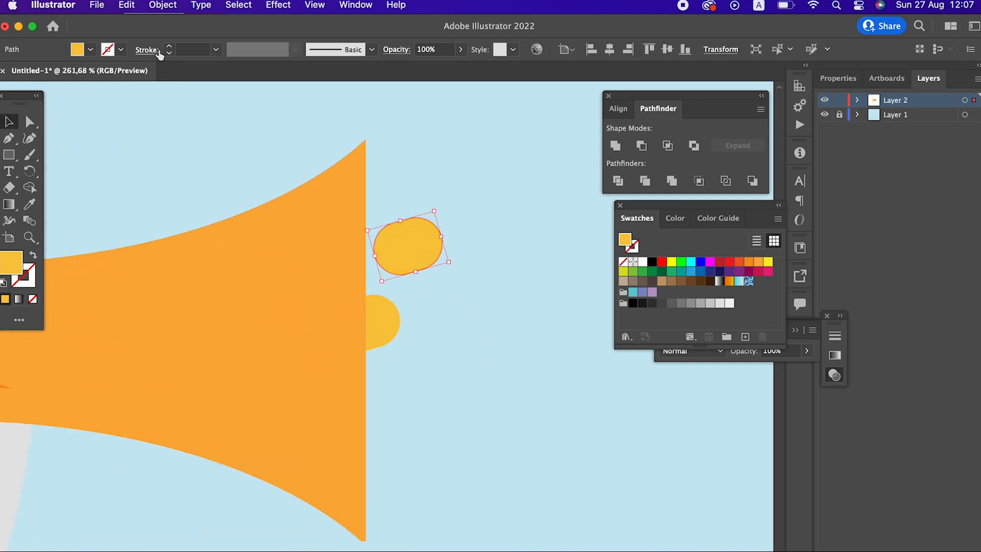
left_click(114, 6)
left_click(149, 78)
left_click(126, 5)
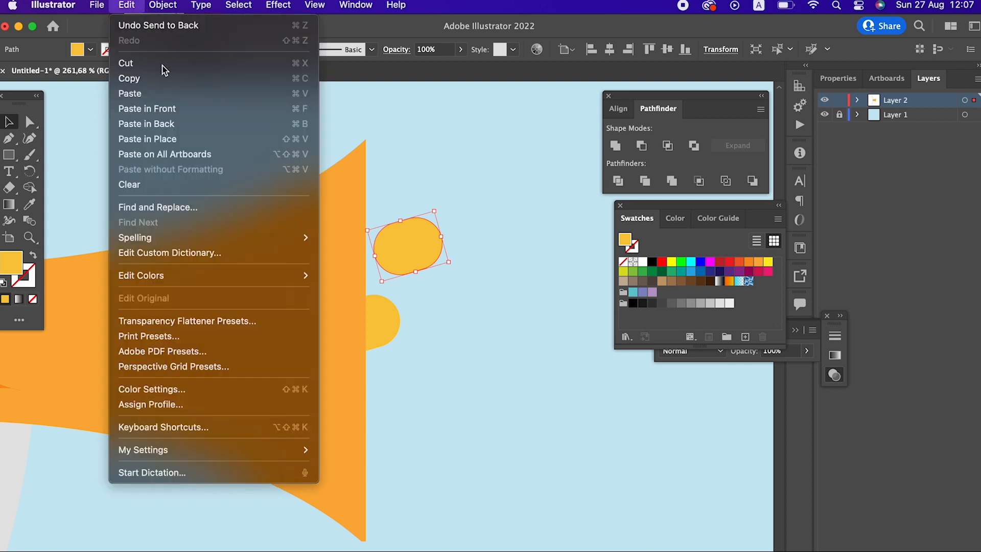
left_click(265, 108)
left_click_drag(431, 256, 391, 406)
Send the lowest yellow shape to the back, behind the orange body
left_click(162, 5)
mouse_move(191, 45)
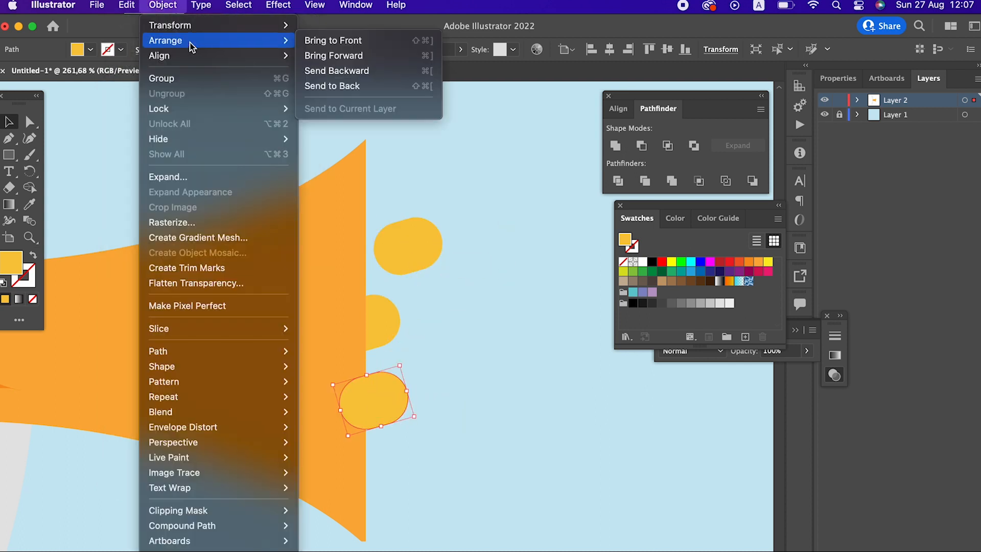
left_click(375, 42)
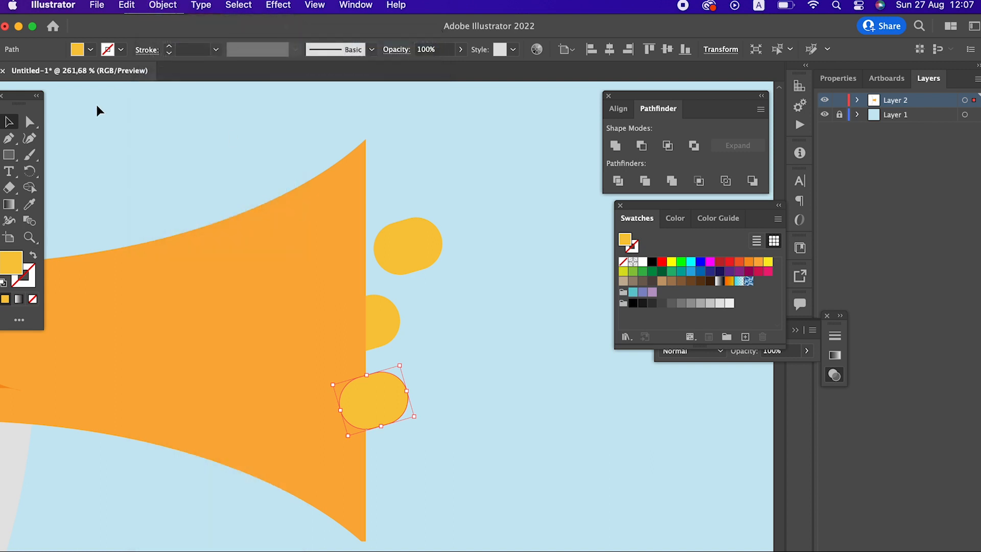
left_click(162, 5)
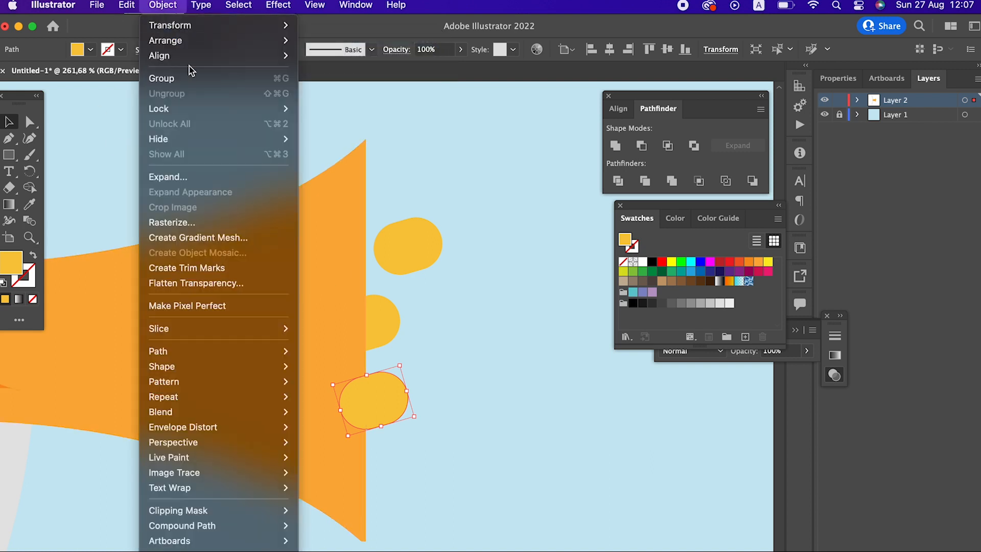
mouse_move(191, 39)
left_click(334, 88)
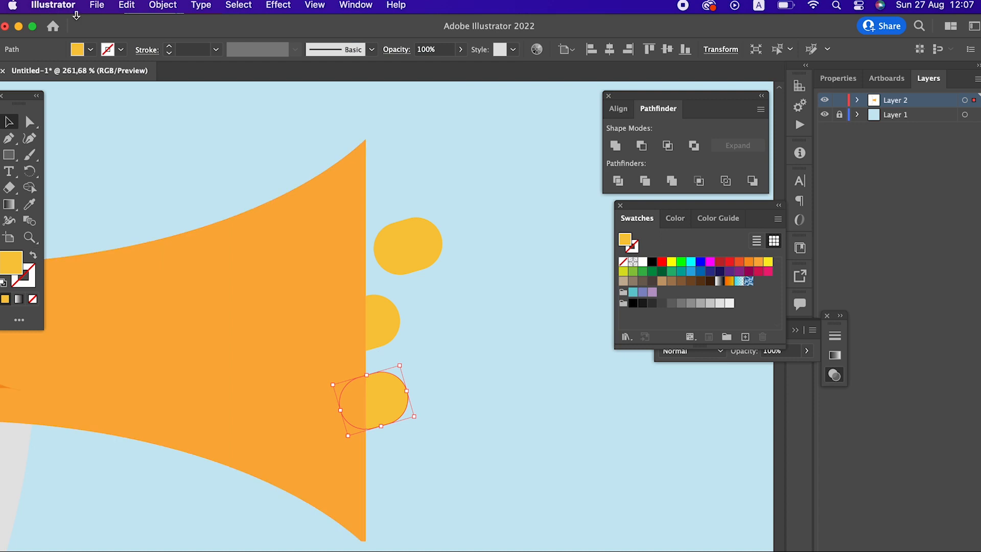
Reflect the lowest yellow shape across the horizontal axis
left_click(128, 6)
mouse_move(163, 6)
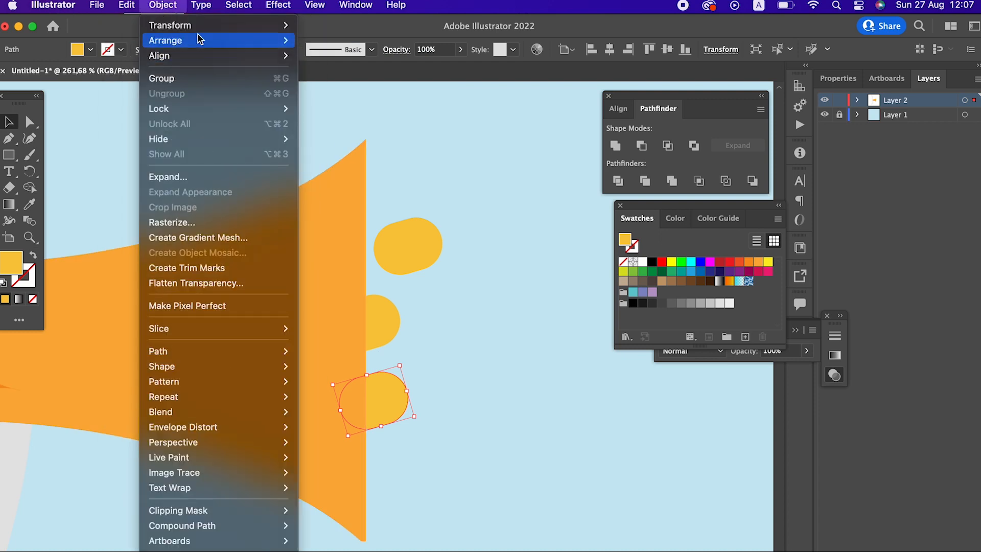
mouse_move(240, 33)
left_click(375, 79)
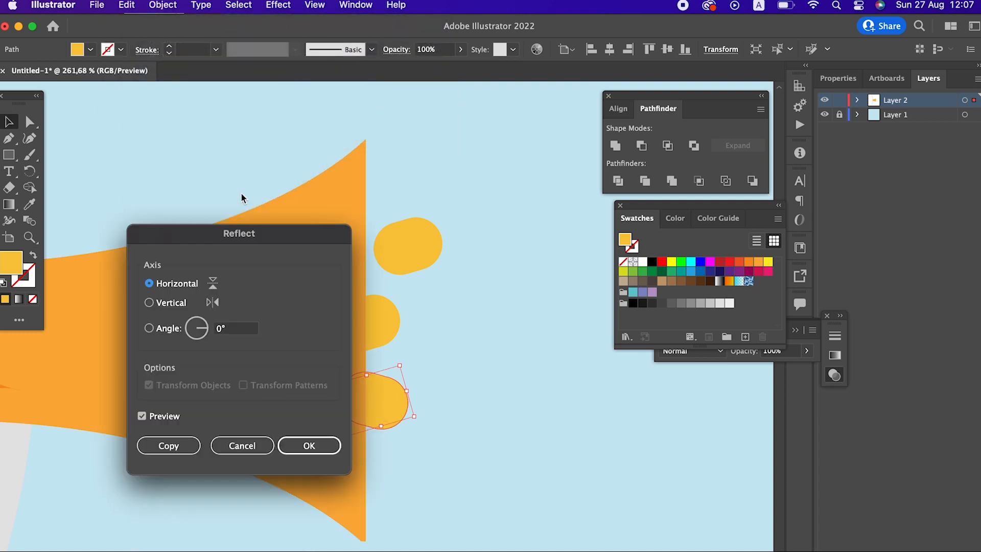
left_click(305, 442)
left_click(488, 459)
left_click_drag(401, 399, 400, 397)
Create a copy of the upper yellow shape reflected across the horizontal axis
scroll(439, 368, "down", 3)
scroll(440, 368, "right", 5)
left_click(320, 192)
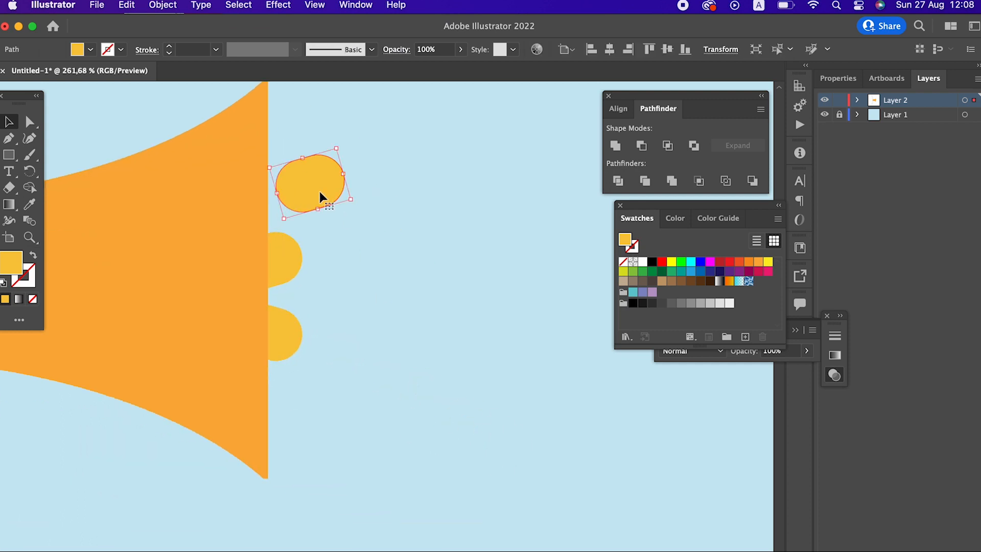
left_click(163, 5)
mouse_move(168, 27)
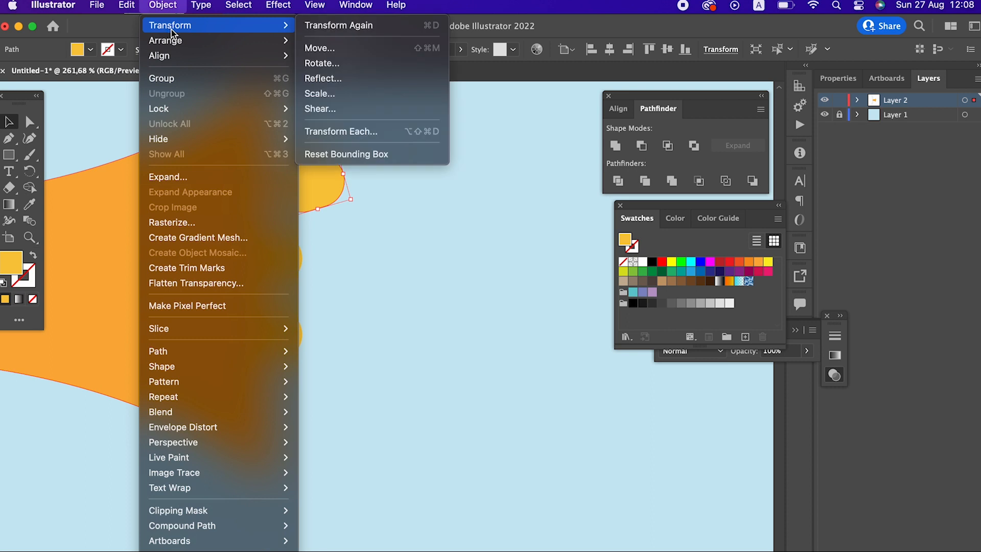
left_click(334, 79)
left_click(166, 444)
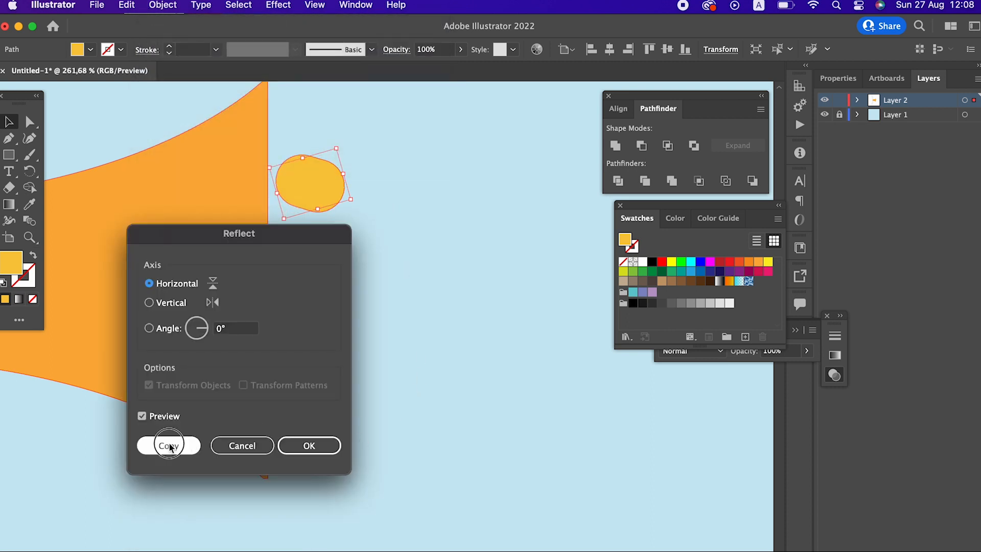
Move the reflected copy down near the orange body's lower corner, lined up directly beneath the upper yellow shape
left_click_drag(322, 192, 326, 425)
left_click(319, 183, "shift")
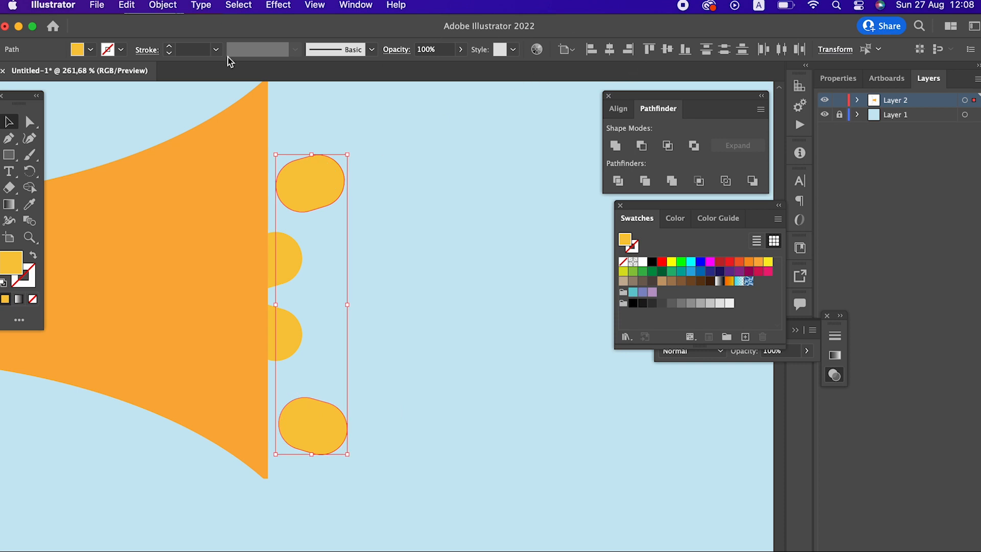
left_click(351, 423)
left_click_drag(334, 427, 332, 427)
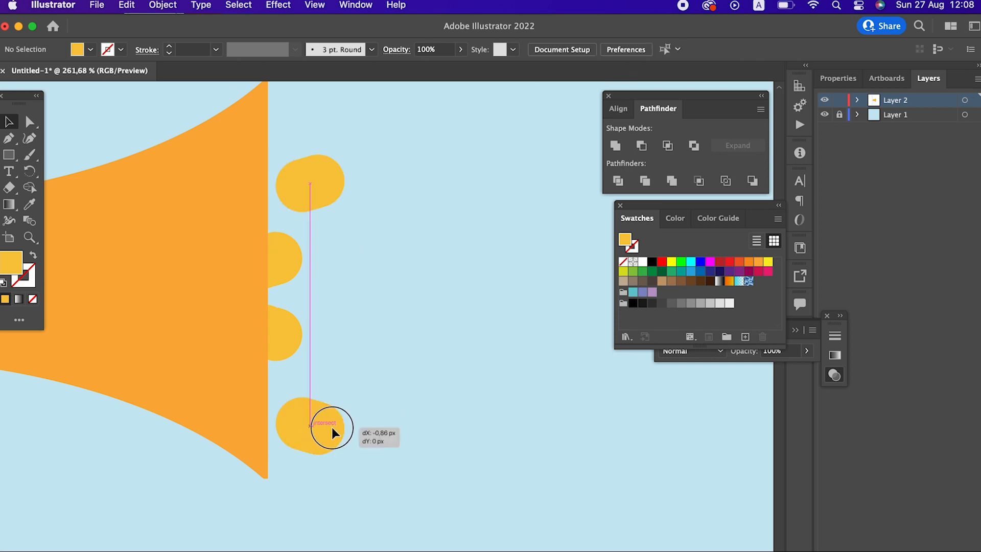
Group the upper and lower outer yellow shapes and align the group to the vertical center
left_click(328, 202, "shift")
left_click(177, 10)
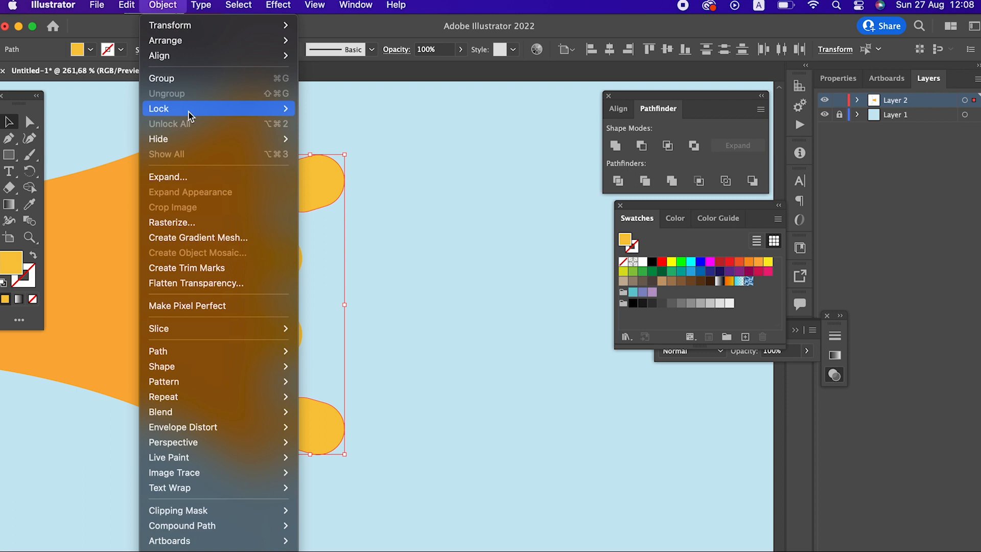
left_click(183, 82)
left_click(667, 49)
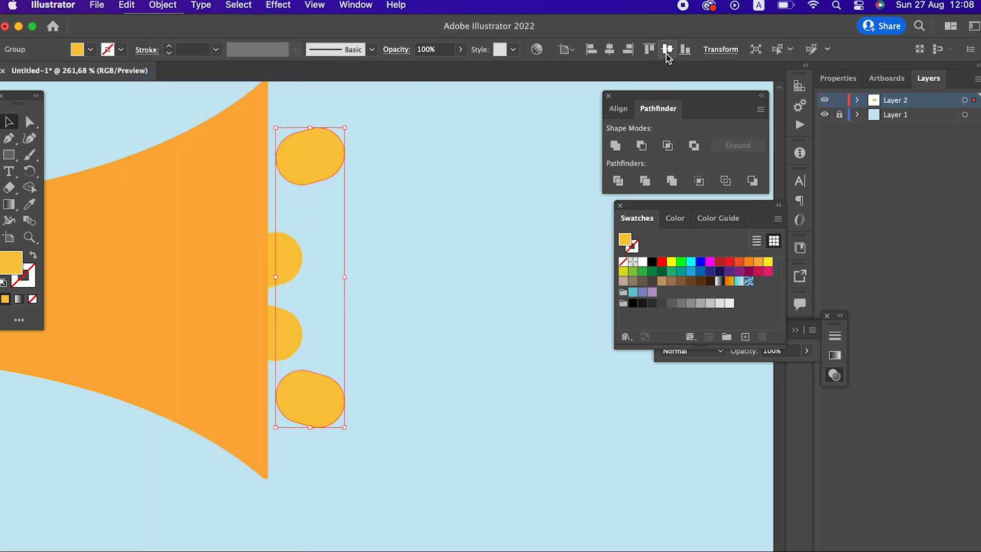
Group the two inner yellow shapes behind the orange body and align the group to the vertical center
left_click(436, 359)
left_click(302, 345)
left_click(301, 267, "shift")
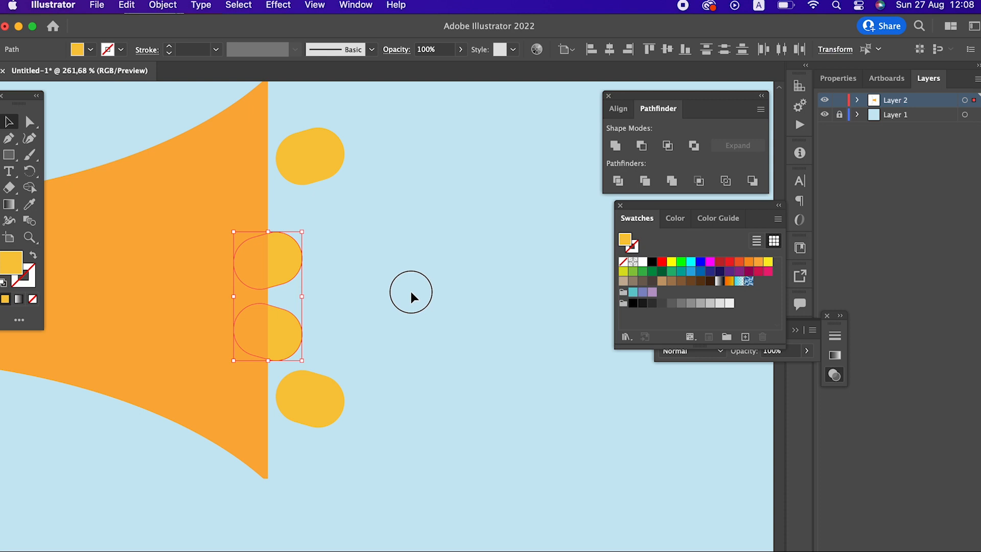
left_click(411, 292)
left_click(301, 344)
left_click(298, 265, "shift")
left_click(173, 11)
left_click(225, 77)
left_click(665, 50)
left_click(482, 296)
key("z")
left_click_drag(481, 292, 367, 335)
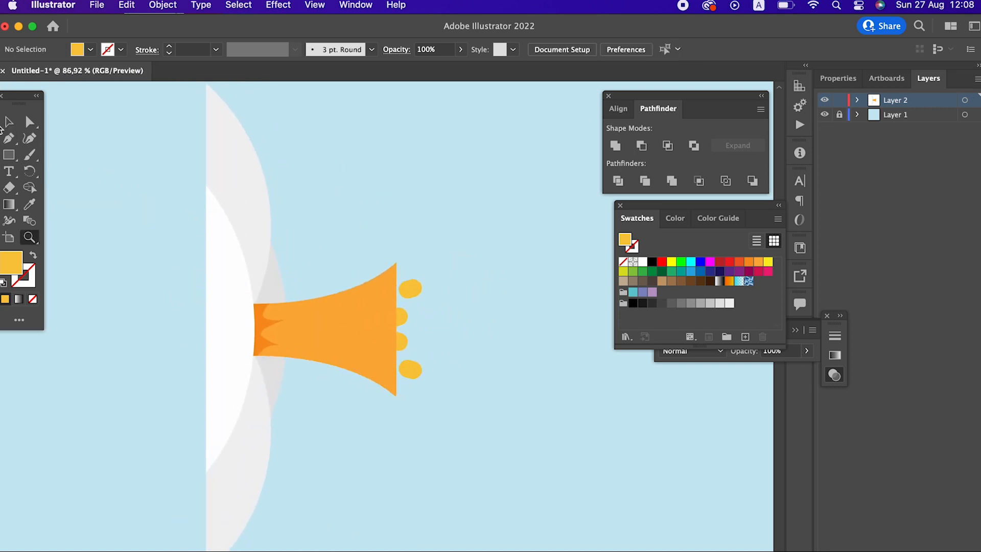
left_click(256, 332)
left_click_drag(262, 331, 277, 332)
left_click(475, 437)
key("z")
left_click_drag(491, 437, 409, 399)
left_click_drag(491, 389, 438, 394)
left_click_drag(331, 287, 434, 296)
key("super+z")
Draw a horizontal rectangle across the flat side of the petals and fill it with teal
left_click_drag(312, 324, 205, 323)
left_click_drag(381, 374, 320, 383)
left_click_drag(308, 333, 360, 355)
left_click(9, 155)
mouse_move(295, 321)
left_mouse_down()
mouse_move(306, 339)
mouse_move(354, 351)
mouse_move(282, 316)
left_mouse_up()
left_click(684, 272)
key("z")
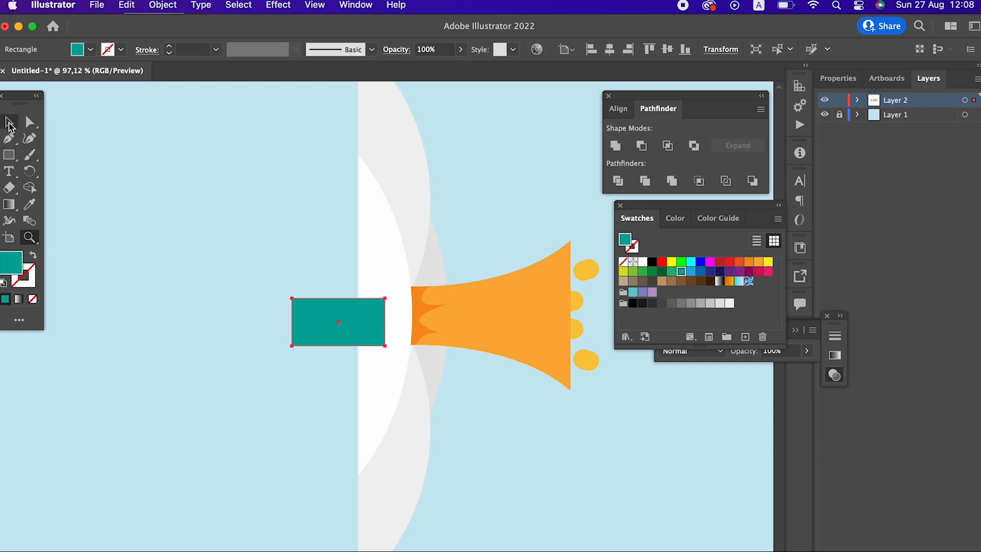
Send the teal rectangle to the back, behind the petals
left_click(9, 123)
left_click(287, 339)
left_click(317, 327)
left_click(162, 4)
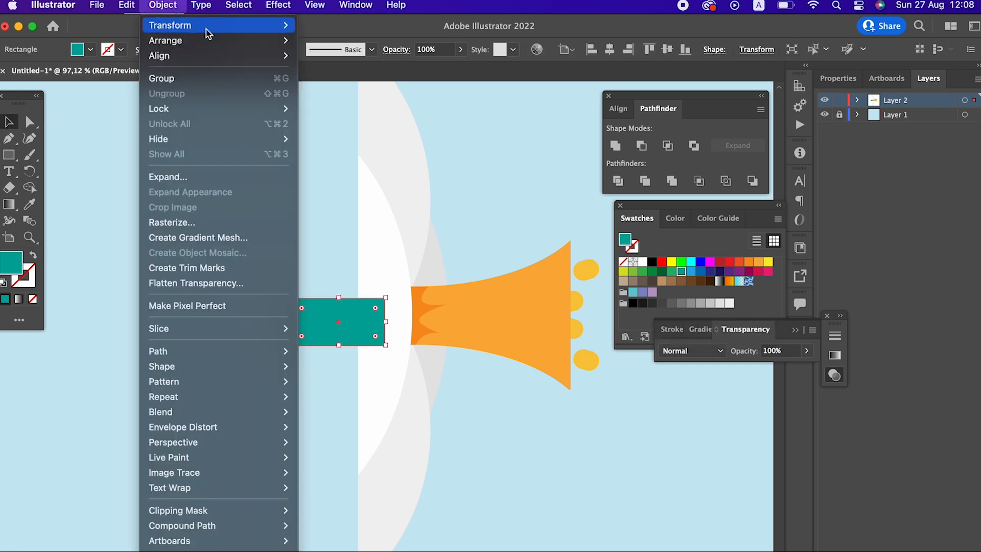
mouse_move(209, 41)
left_click(350, 85)
Align the teal rectangle to the vertical center
left_click_drag(480, 165, 262, 271)
key("z")
left_click_drag(262, 271, 234, 206)
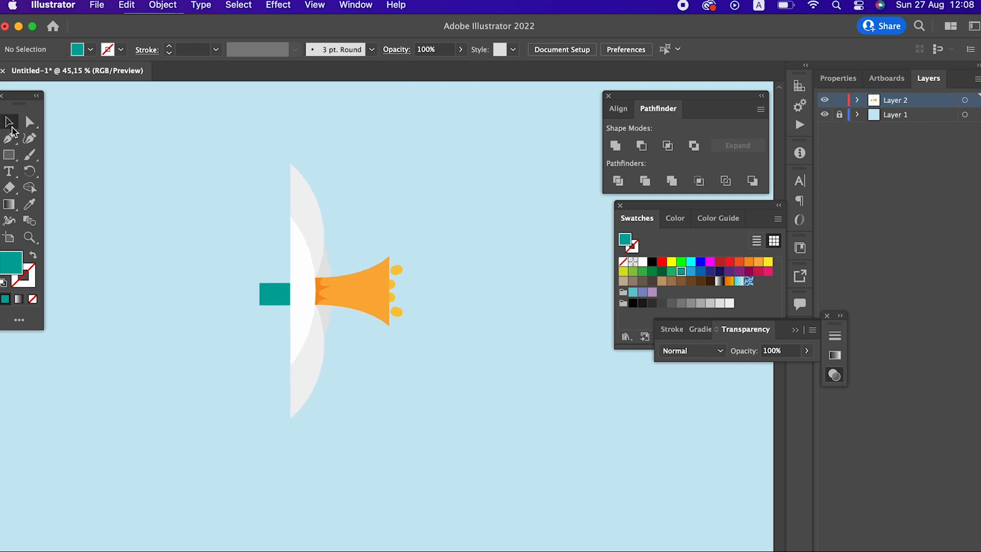
left_click(266, 298)
left_click(668, 49)
left_click(582, 253)
Round the two outer corners of the teal rectangle fully, leaving the end behind the petals square
key("z")
left_click_drag(417, 307, 392, 335)
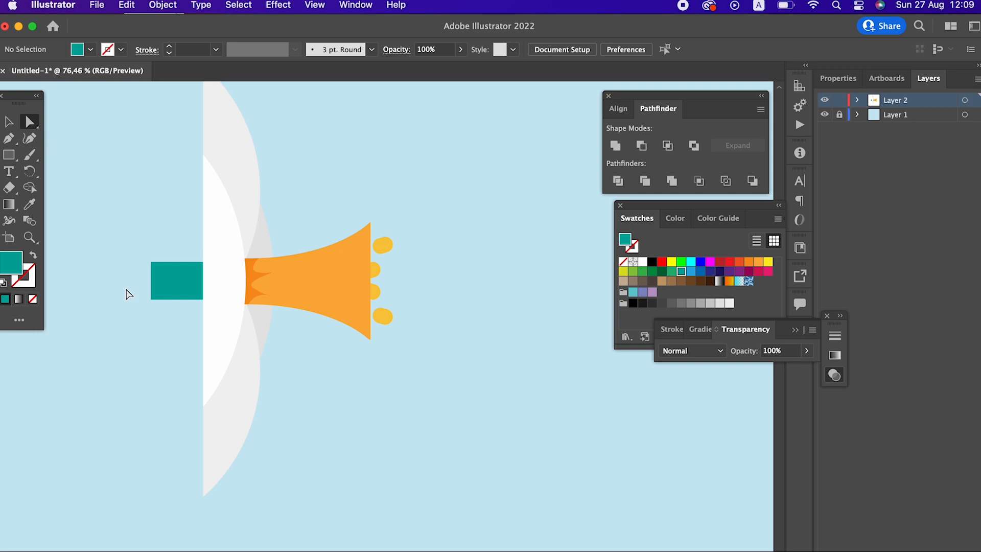
left_click_drag(182, 339, 182, 340)
left_click_drag(158, 272, 175, 282)
key("z")
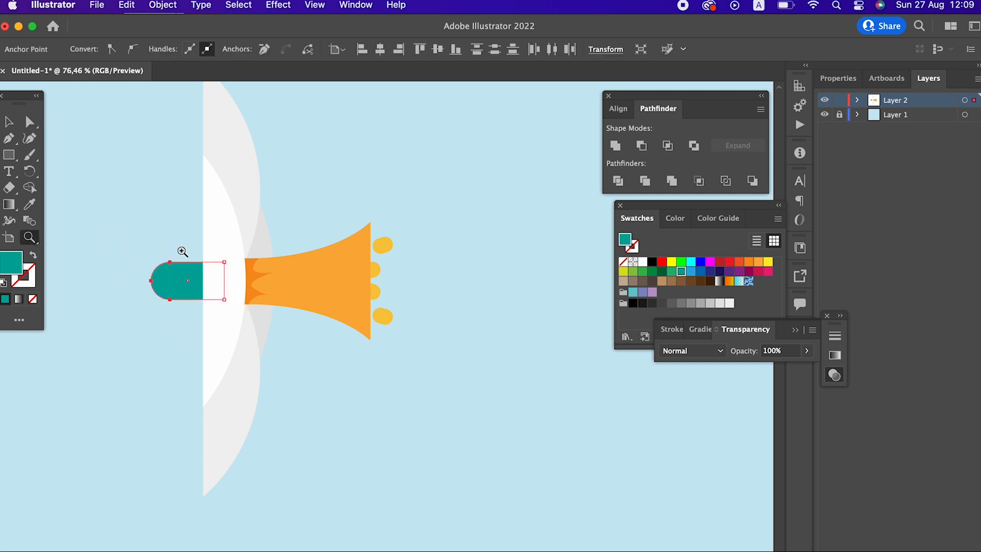
Distort the teal shape slightly with the Free Transform tool by shifting its corner on the petal side
left_click_drag(174, 249, 214, 248)
key("e")
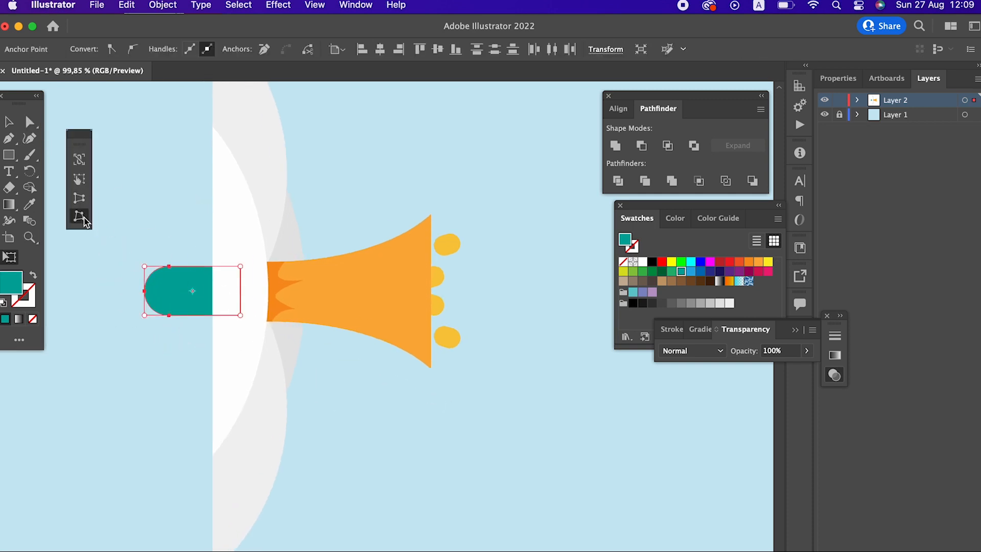
left_click_drag(240, 266, 239, 259)
Try to align the distorted teal shape to the vertical center
key("z")
left_click_drag(273, 209, 184, 242)
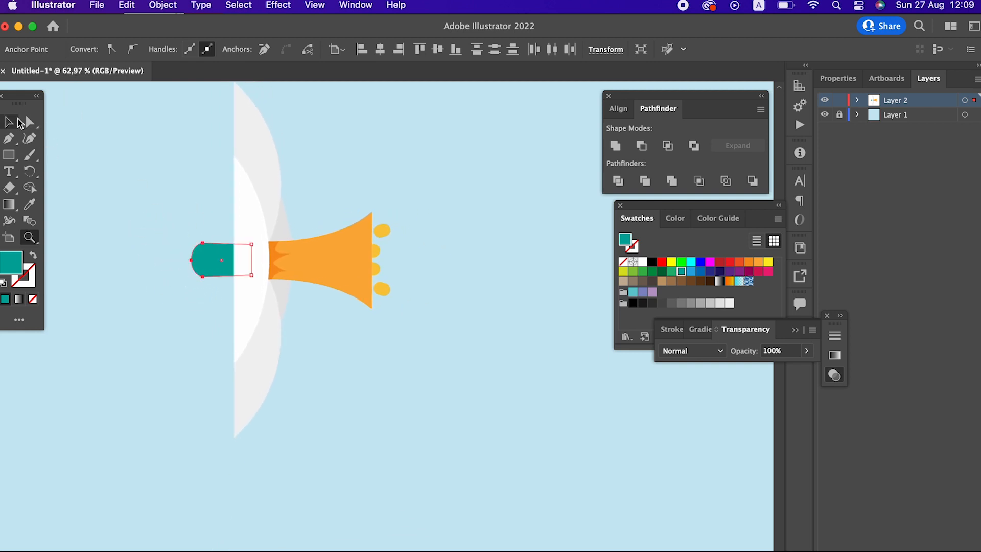
left_click(435, 51)
left_click(466, 224)
key("ctrl+z")
left_click(486, 335)
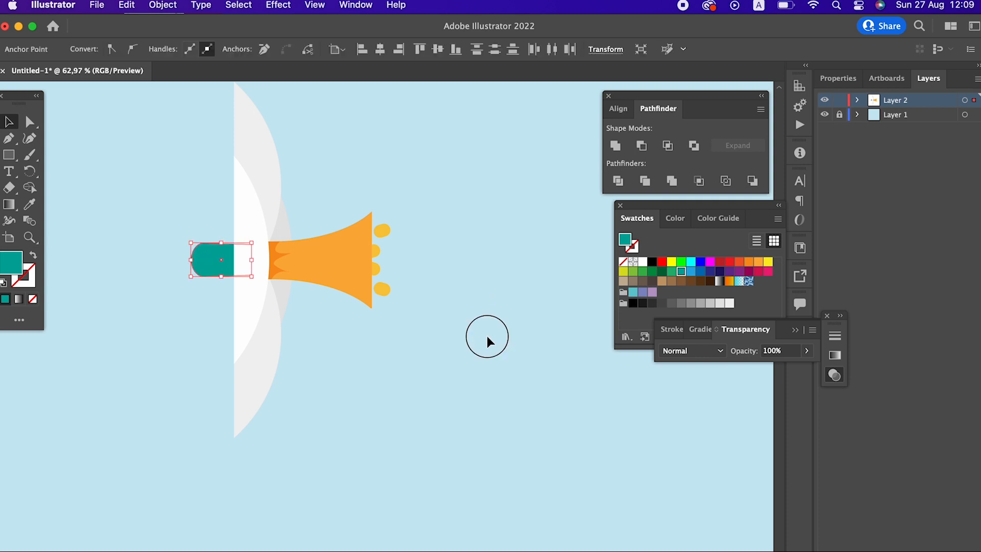
left_click(230, 260)
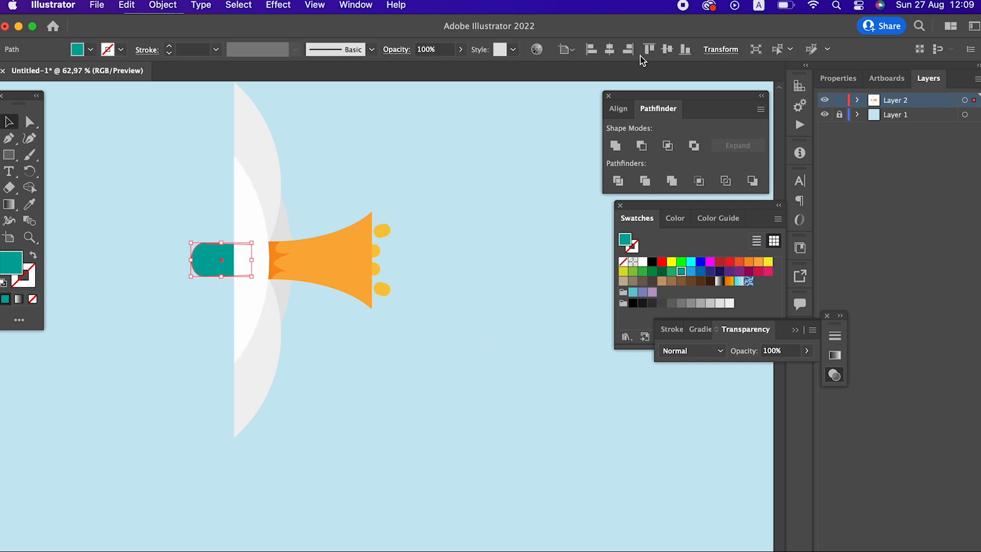
left_click(311, 333)
key("z")
left_click_drag(308, 335, 214, 353)
left_click_drag(243, 369, 335, 391)
left_click_drag(308, 427, 333, 377)
left_click(9, 156)
left_click_drag(302, 327, 341, 274)
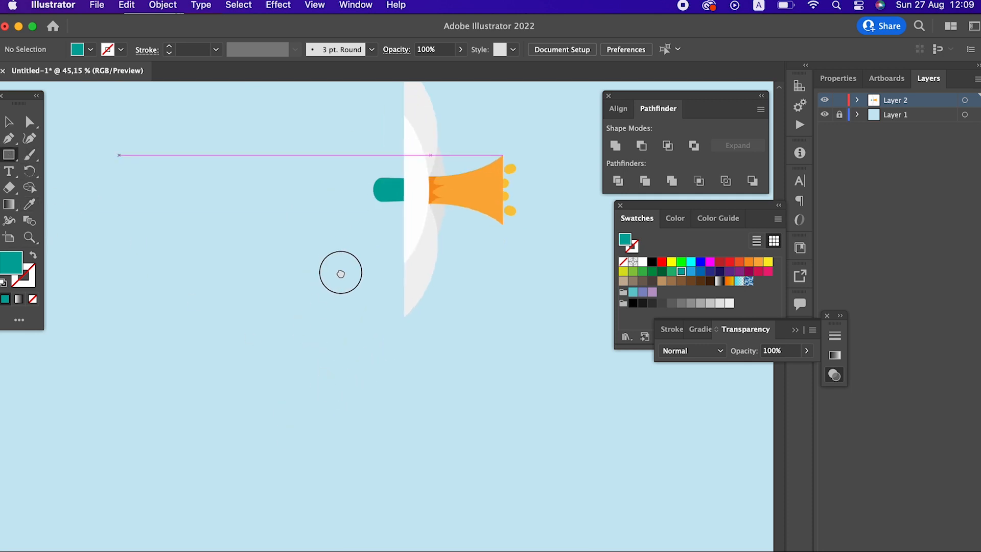
mouse_move(344, 204)
left_mouse_down()
mouse_move(355, 537)
mouse_move(335, 502)
mouse_move(339, 466)
left_mouse_up()
key("z")
left_click_drag(384, 404, 370, 392)
left_click_drag(370, 392, 349, 480)
left_click_drag(376, 323, 412, 346)
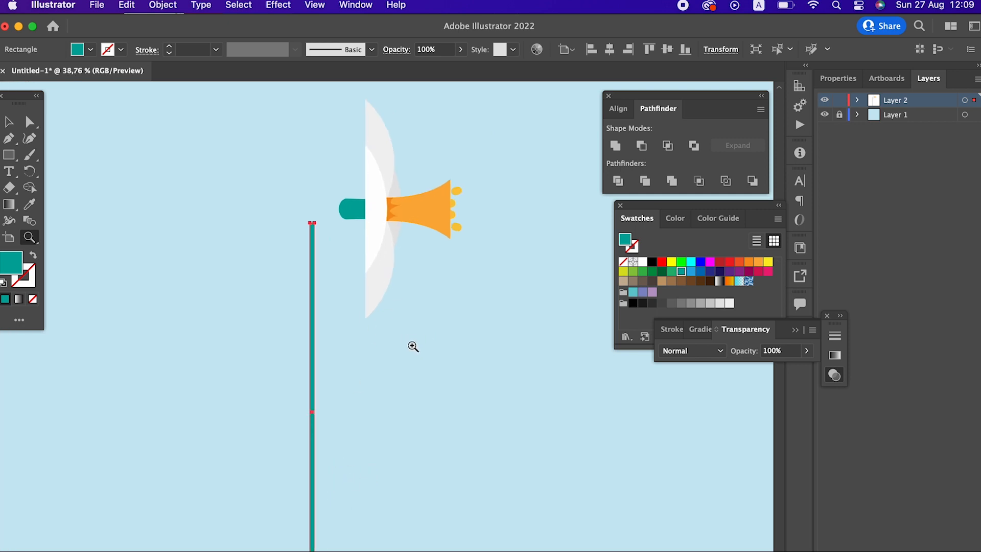
left_click(8, 123)
left_click(397, 393)
left_click_drag(396, 393, 245, 374)
key("Delete")
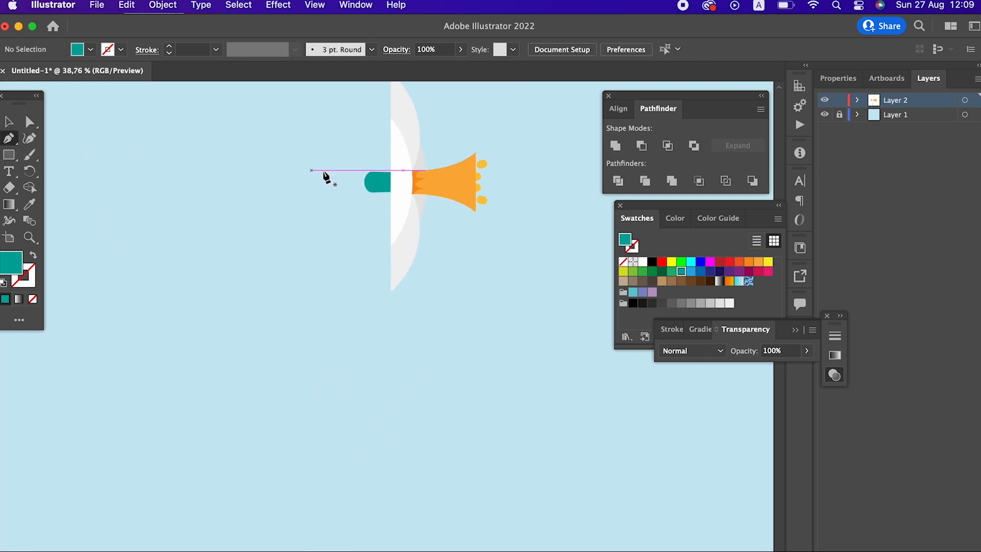
Draw a stem with the Pen tool, curving from the teal shape and running down, and swap its teal fill to the stroke
left_click(375, 181)
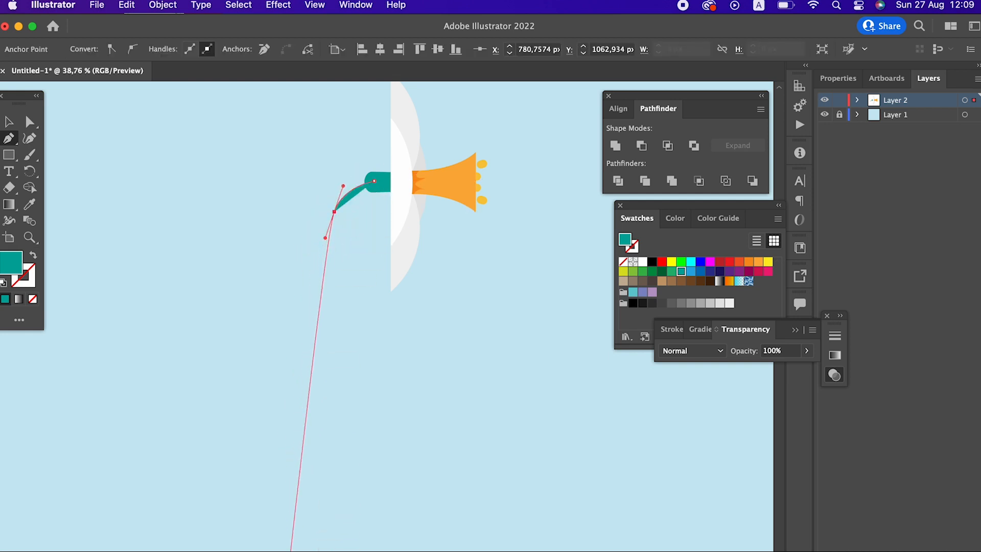
left_click(291, 551)
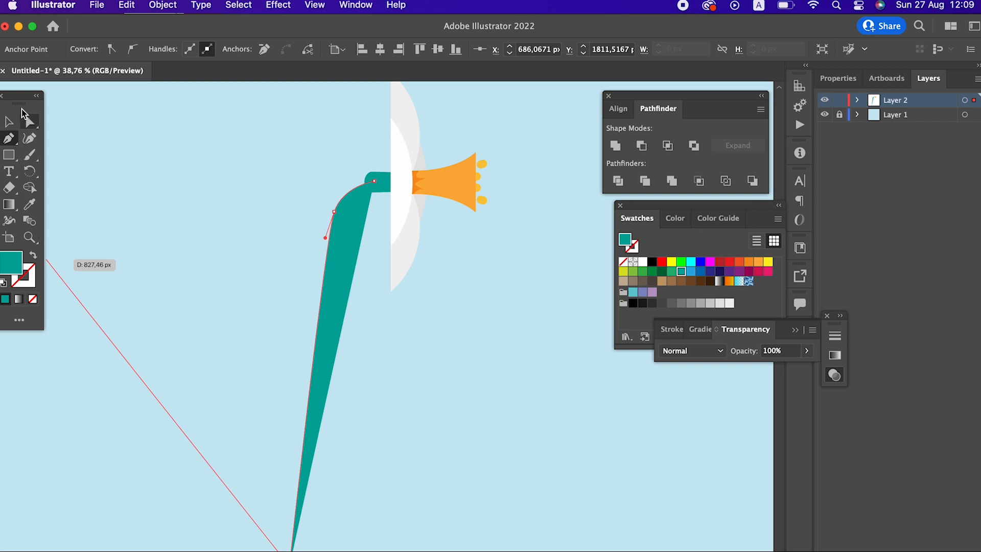
left_click(37, 259)
Set the stem path's stroke weight to 16 pt
left_click(8, 121)
left_click(443, 377)
left_click_drag(332, 445, 276, 393)
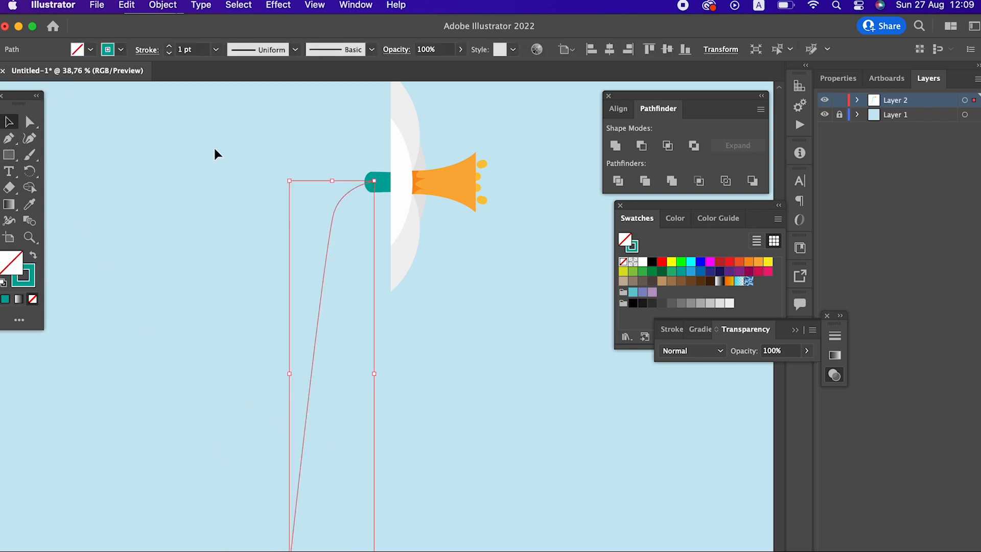
left_click(168, 46)
left_click(168, 47)
left_click(169, 47)
left_click(168, 46)
left_click(525, 471)
Set the curved stem path's stroke weight to 20 pt
key("z")
left_click_drag(513, 386, 437, 409)
left_click_drag(402, 309, 465, 381)
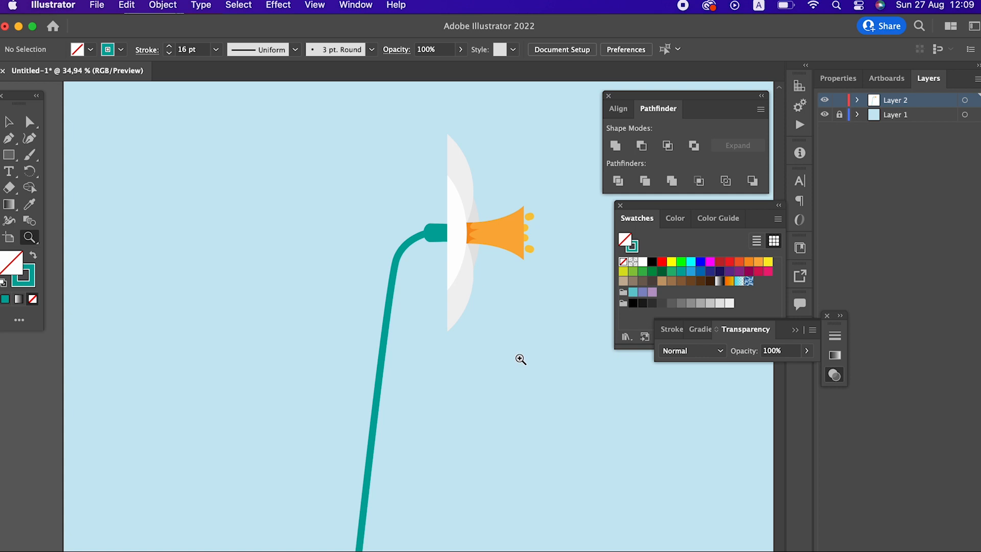
left_click_drag(531, 386, 472, 380)
left_click_drag(408, 331, 380, 343)
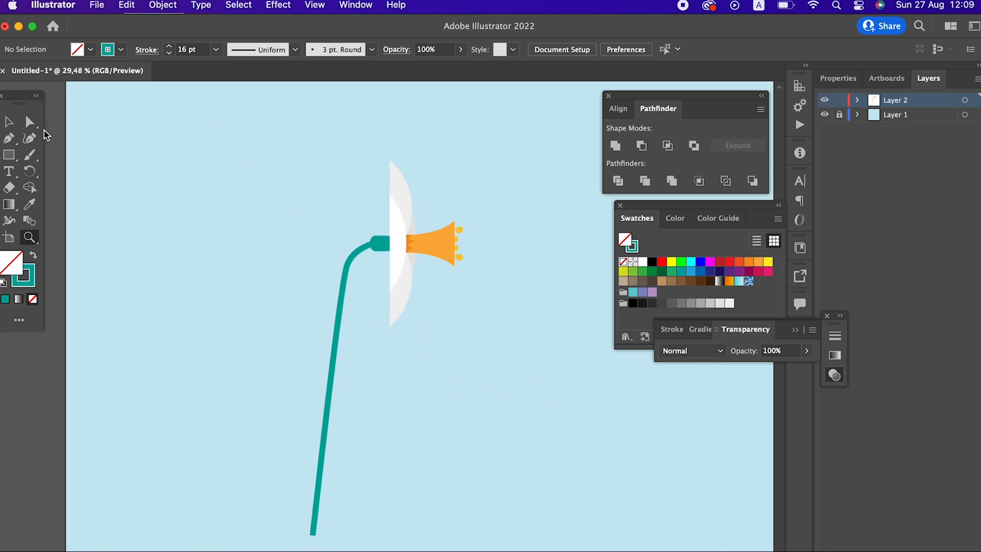
left_click_drag(362, 455, 306, 418)
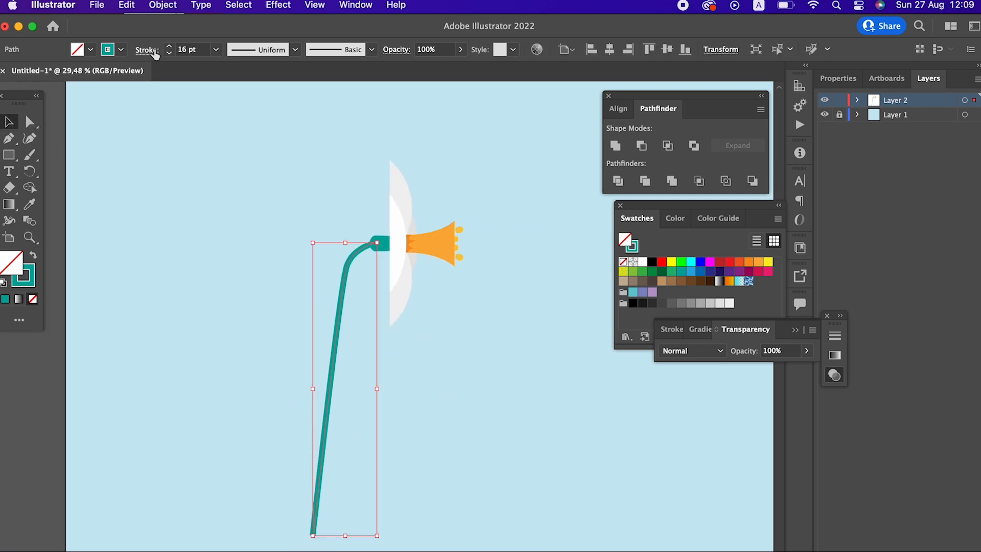
left_click(170, 46)
left_click(169, 47)
left_click(170, 46)
left_click(525, 464)
Examine the flower head and its joint with the thickened stem at different magnifications
key("super+space")
left_click_drag(426, 276, 569, 377)
left_click_drag(306, 198, 51, 291)
left_click(184, 260)
key("super+space")
key("space")
left_click_drag(438, 354, 404, 372)
key("super+space")
left_click_drag(413, 355, 475, 407)
left_click(10, 123)
left_click(502, 350)
Draw a closed curved shape over the upper flared part of the orange body with the Pen tool and sample the rounded details' yellow
key("super+space")
left_click_drag(446, 260, 608, 362)
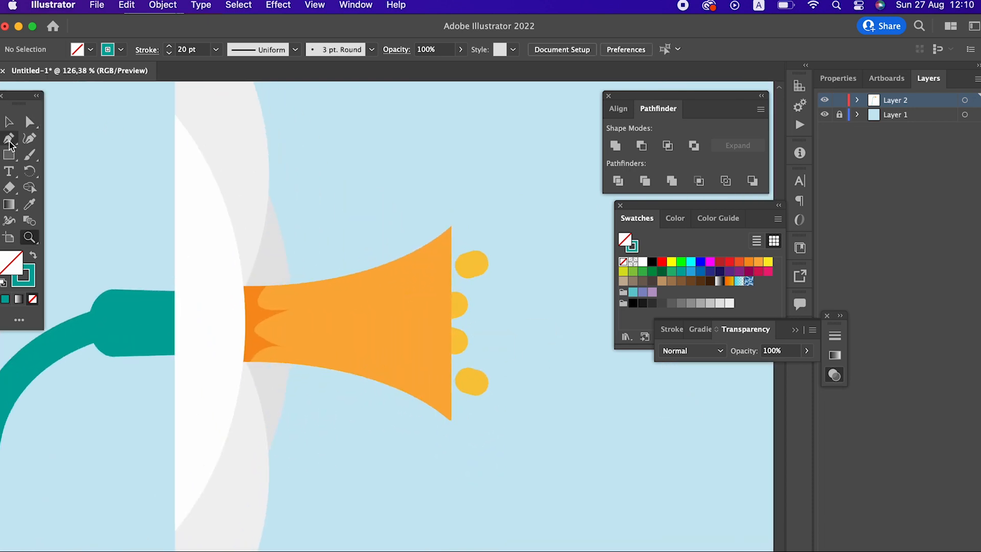
left_click(306, 186)
left_click_drag(498, 347, 708, 378)
left_click(538, 165)
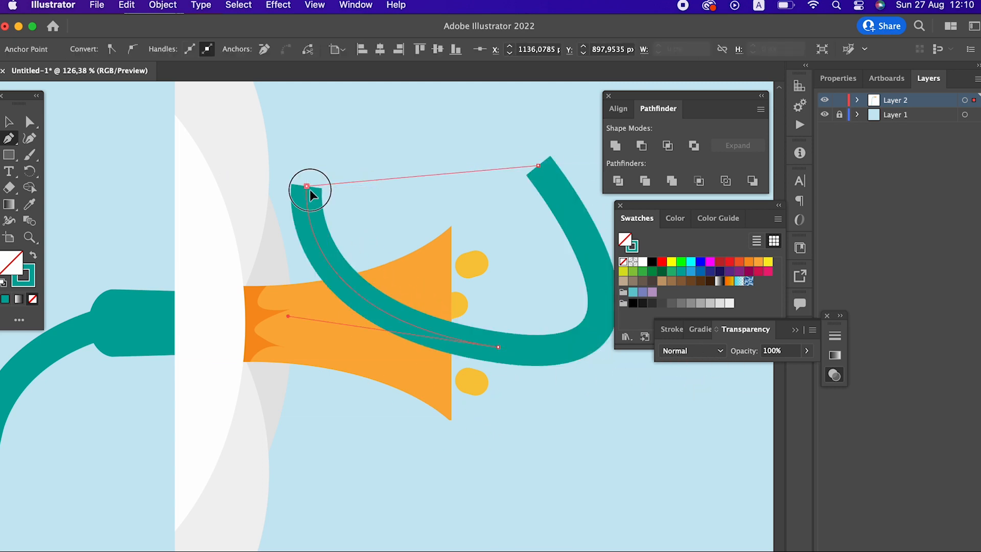
left_click(307, 186)
left_click(30, 207)
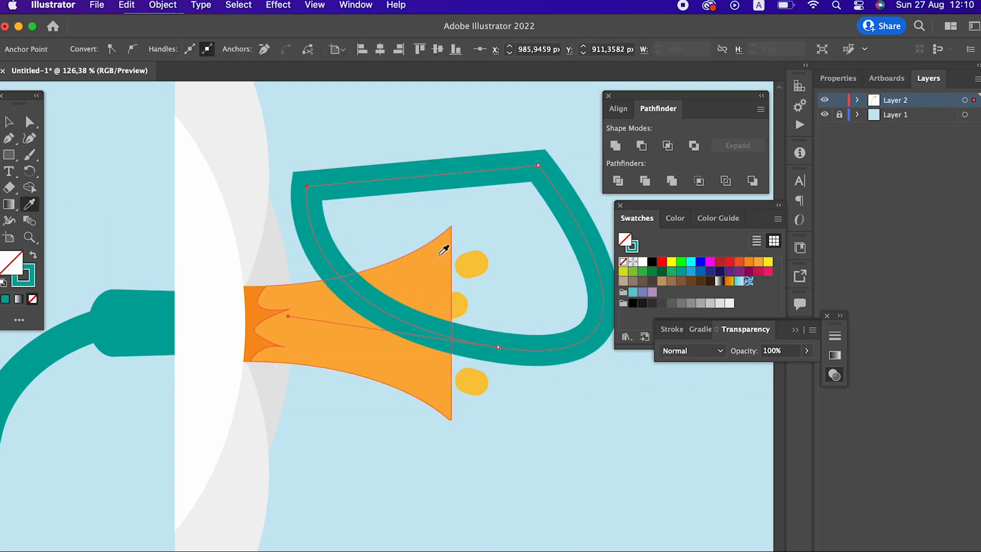
left_click(466, 256)
Send the yellow Pen shape, the orange body and the darker grey petal to the back of the stacking order
left_click(6, 125)
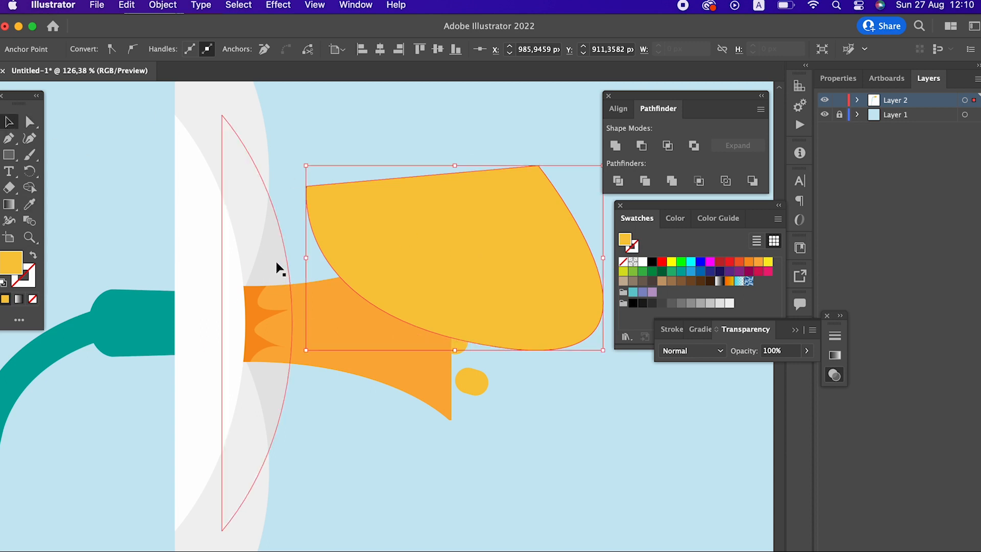
left_click(276, 263, "shift")
left_click(415, 343, "shift")
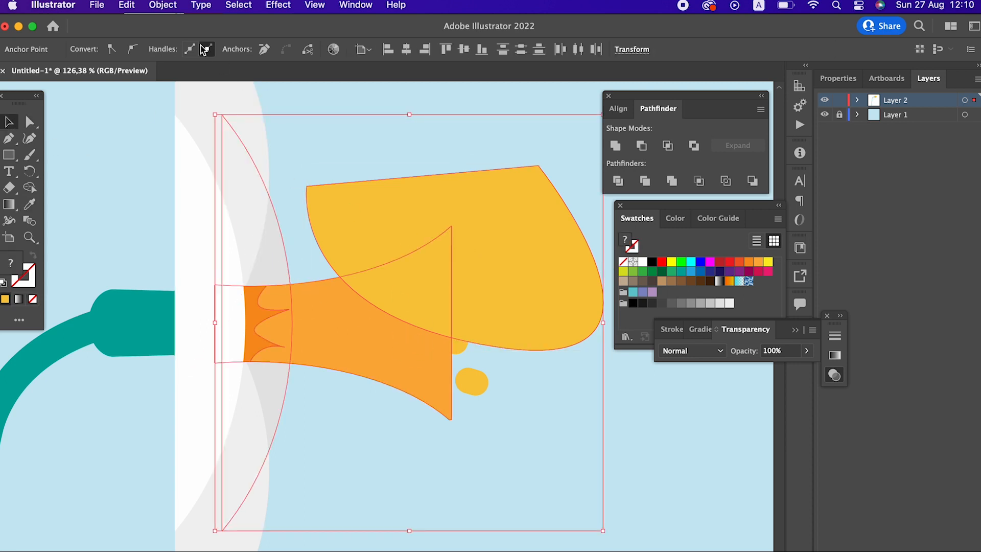
left_click(162, 6)
mouse_move(192, 40)
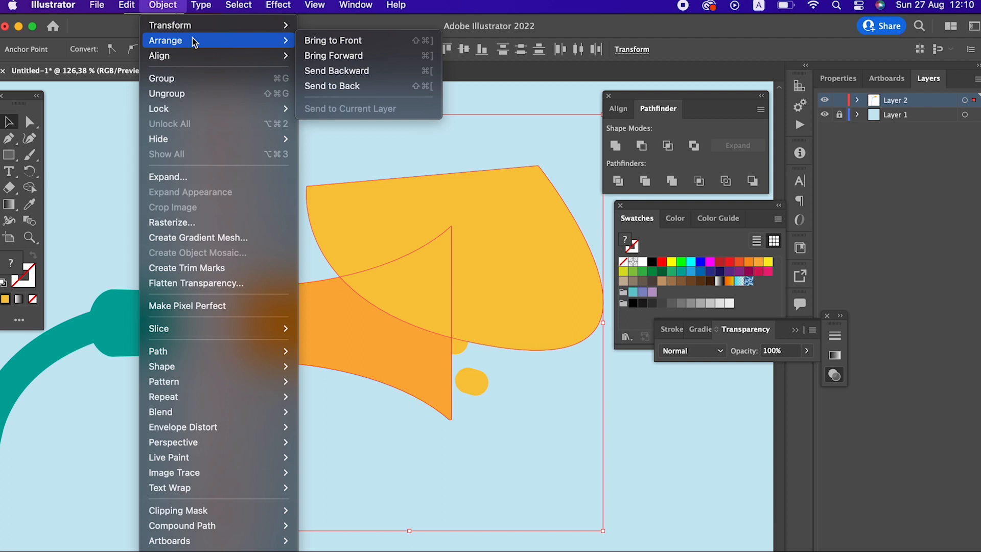
left_click(322, 86)
left_click(575, 387)
Divide the orange body with the overlapping yellow shape using Pathfinder and delete the yellow piece outside the body
left_click(494, 286)
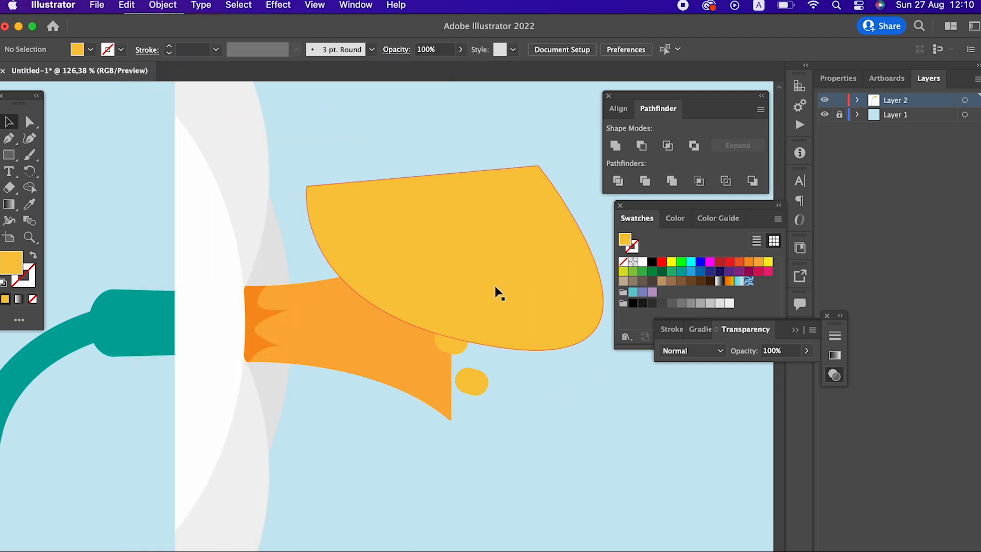
left_click(394, 347, "shift")
left_click(623, 180)
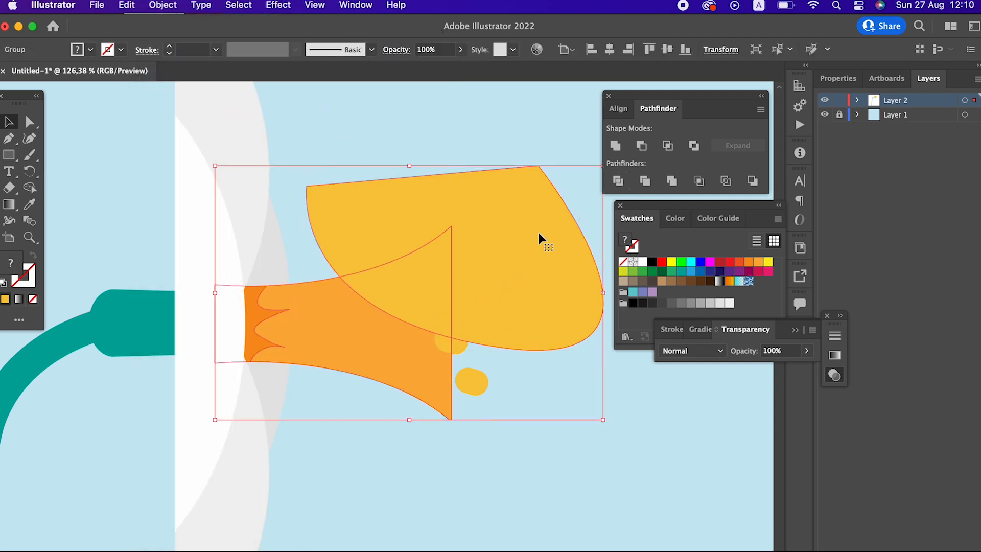
double_click(538, 232)
left_click(538, 233)
key("Delete")
double_click(624, 382)
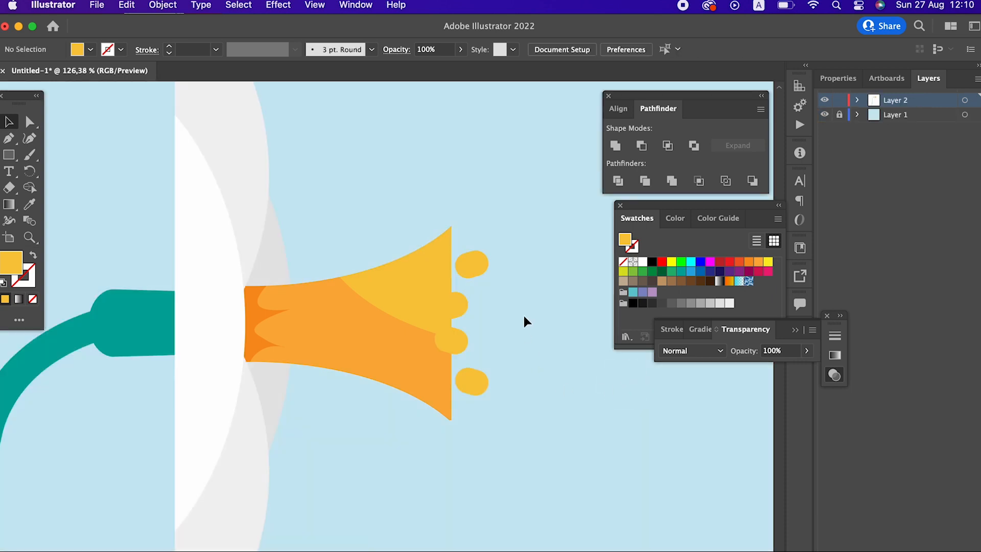
Send the group of two inner yellow rounded details to the back, behind the flared body
left_click(461, 348)
left_click(175, 5)
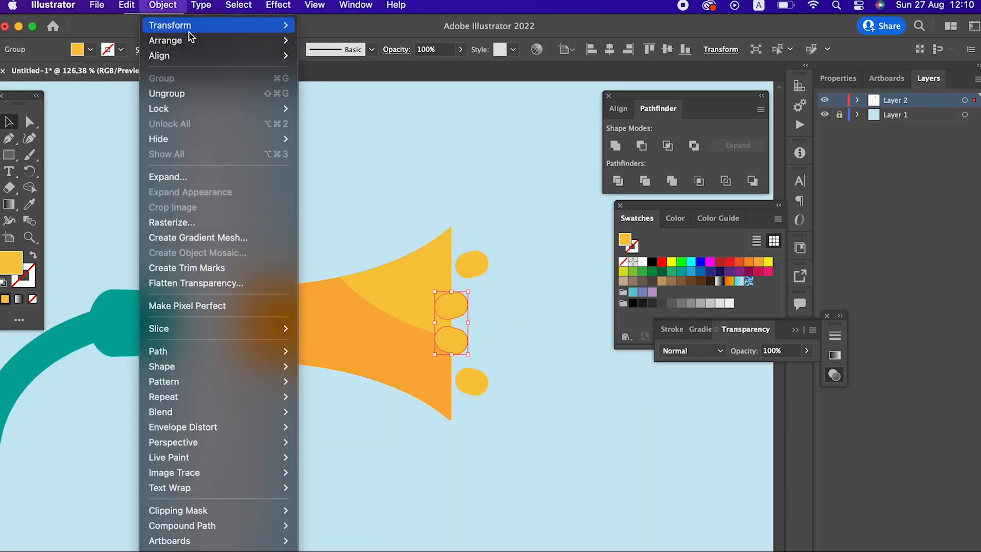
mouse_move(180, 40)
left_click(328, 87)
left_click(516, 241)
Examine the shaded flared body, the rounded details and the petals up close
key("z")
left_click_drag(517, 241, 462, 235)
left_click_drag(435, 263, 424, 335)
left_click_drag(307, 212, 305, 287)
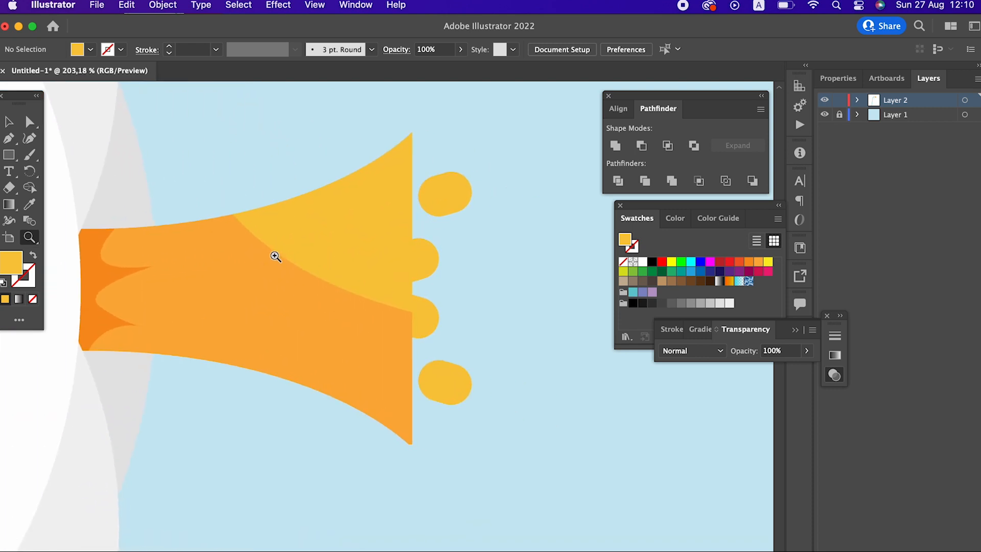
left_click_drag(288, 246, 366, 279)
left_click_drag(479, 331, 71, 317)
left_click_drag(445, 382, 387, 251)
left_click_drag(401, 242, 307, 241)
left_click_drag(377, 212, 451, 259)
left_click_drag(391, 154, 494, 283)
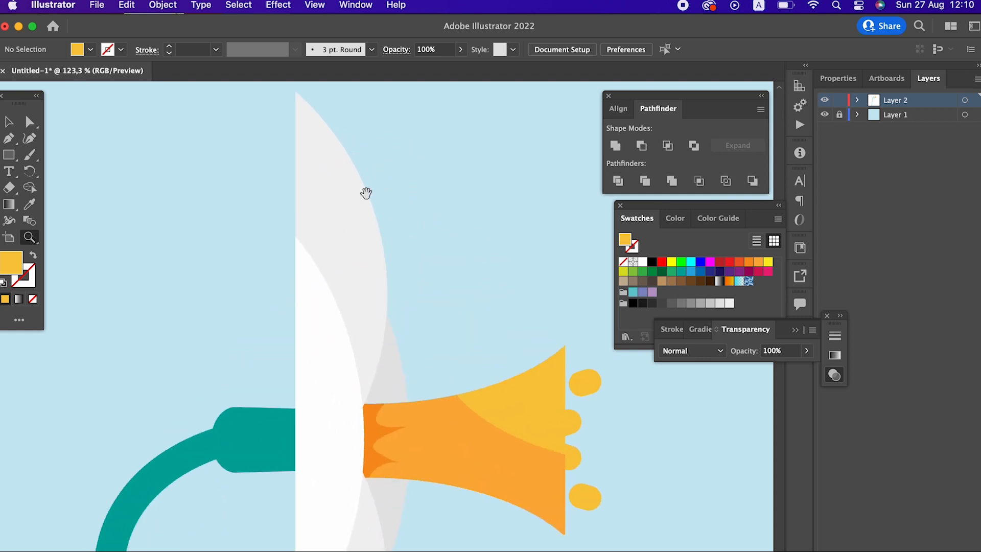
Draw a tall ellipse over the upper petal's tip and fill it with the white sampled from the inner petal
left_click_drag(366, 193, 375, 254)
left_click_drag(14, 163, 56, 169)
mouse_move(264, 121)
left_mouse_down()
mouse_move(380, 321)
mouse_move(396, 268)
mouse_move(422, 285)
mouse_move(418, 250)
left_mouse_up()
left_click(29, 205)
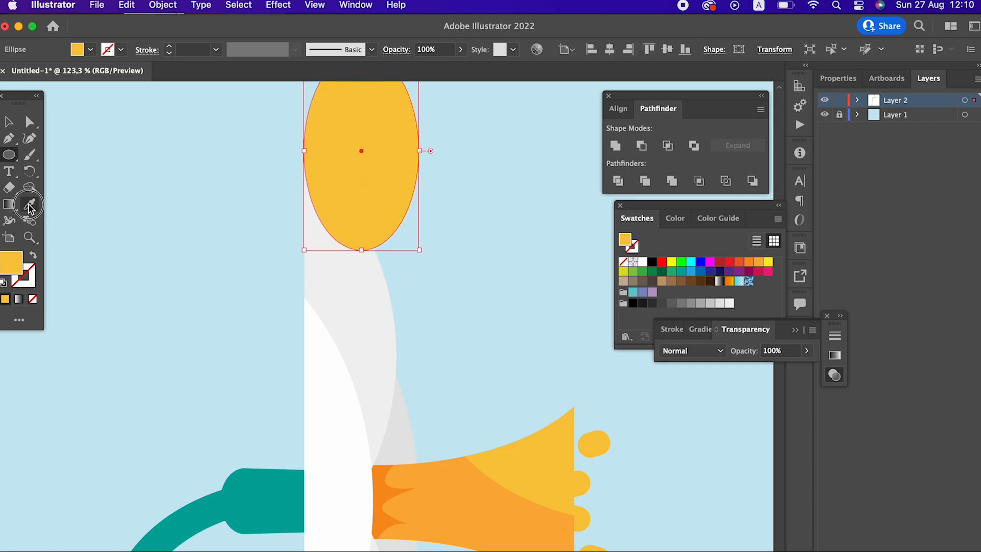
left_click(311, 388)
left_click(8, 121)
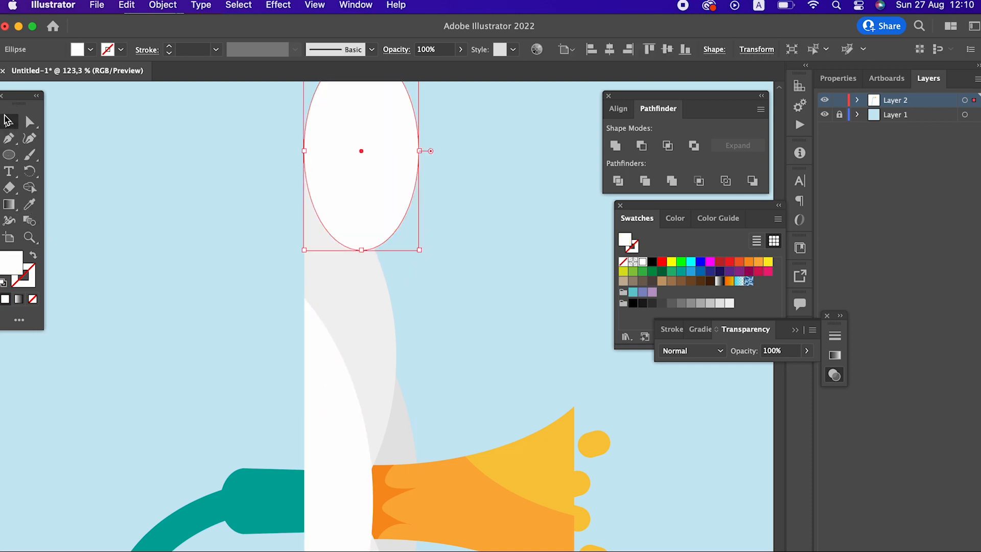
Divide the petal group with the white ellipse using Pathfinder and delete the ellipse piece outside the upper petal
left_click(357, 322, "shift")
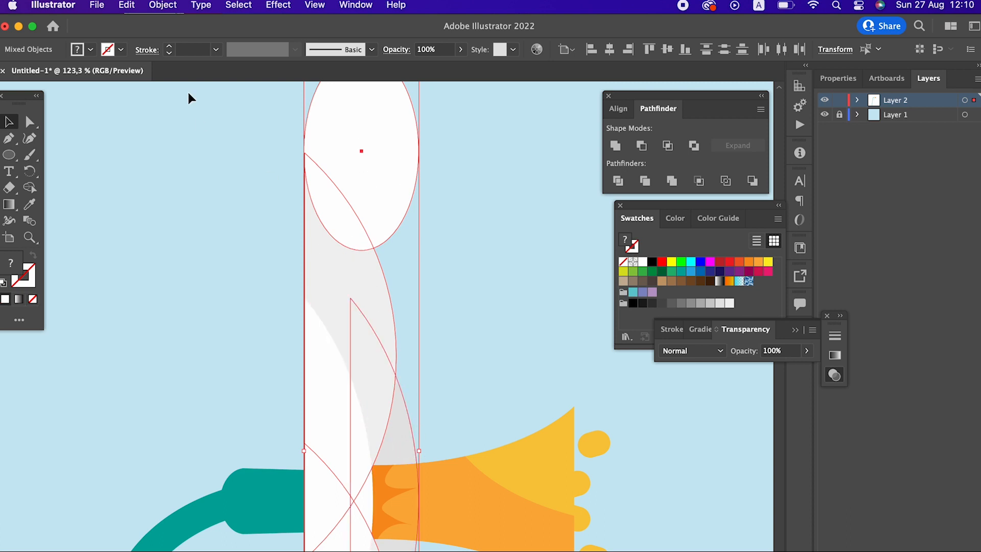
left_click(164, 5)
mouse_move(177, 44)
left_click(333, 146)
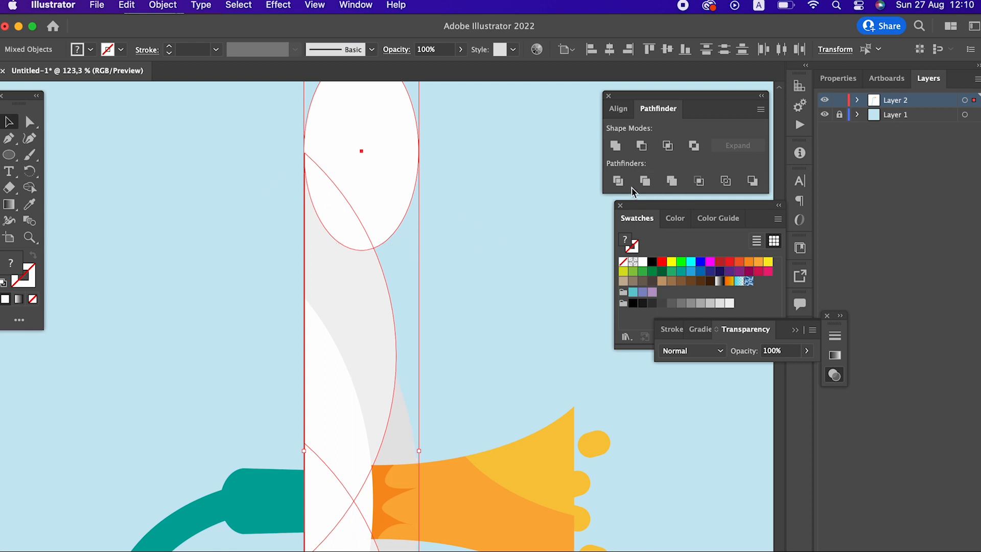
left_click(619, 182)
double_click(392, 165)
left_click(393, 165)
key("Delete")
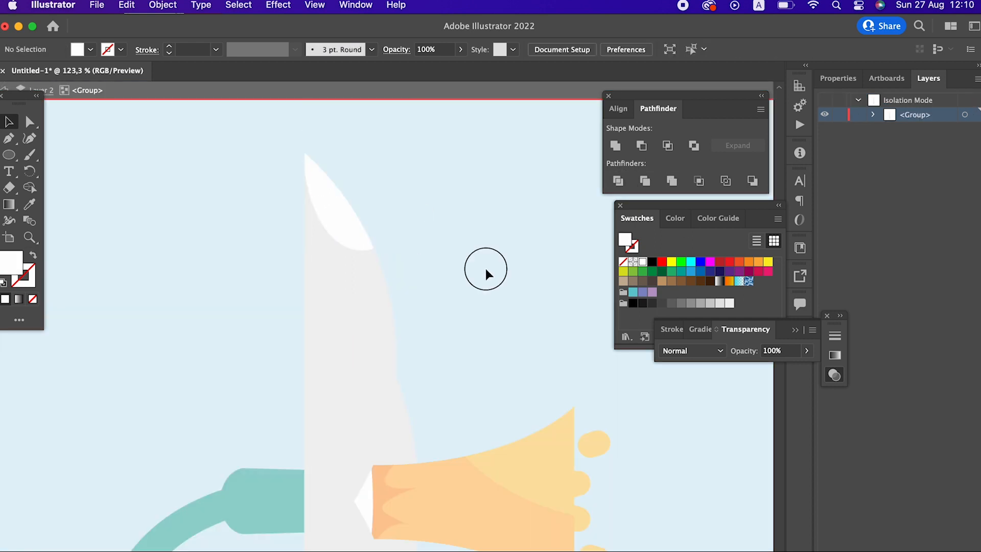
double_click(486, 269)
Draw a tall narrow white ellipse beside the lower petal, overlapping the orange body, and rotate it slightly counterclockwise
key("z")
left_click_drag(466, 260, 177, 254)
left_click_drag(399, 279, 469, 452)
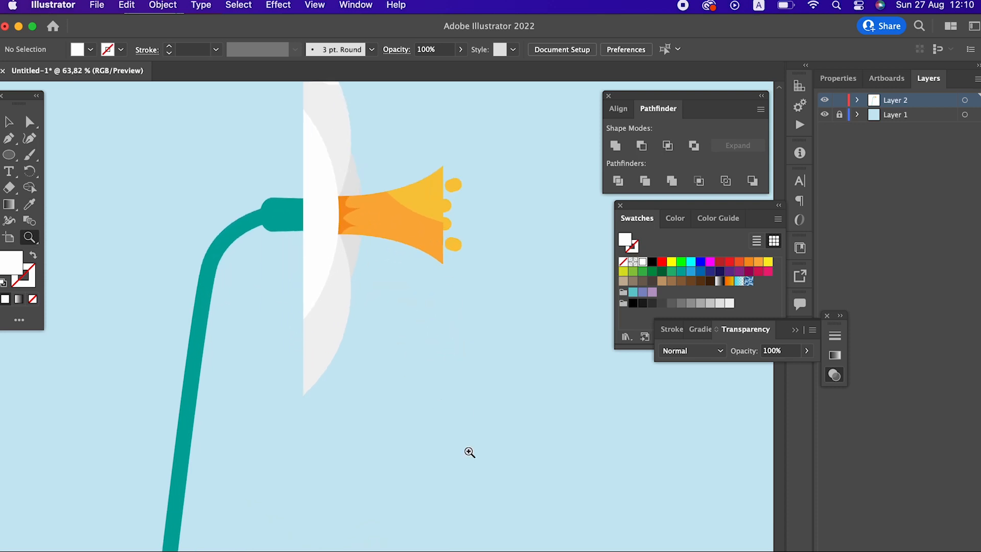
left_click(8, 154)
left_click_drag(339, 193, 397, 337)
left_click(12, 125)
left_click_drag(335, 341, 342, 344)
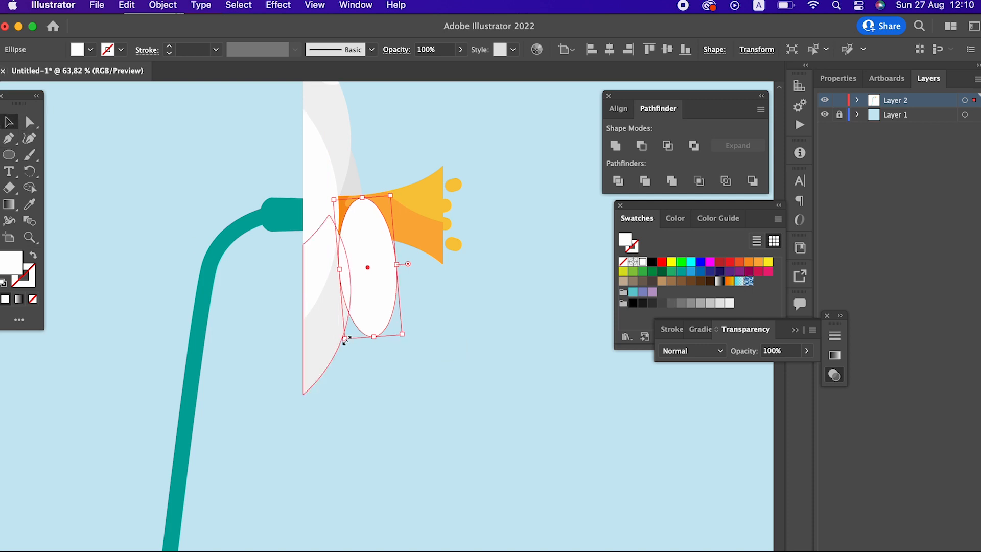
Ungroup the light grey and white petal group
left_click(395, 355)
left_click_drag(341, 288, 339, 285)
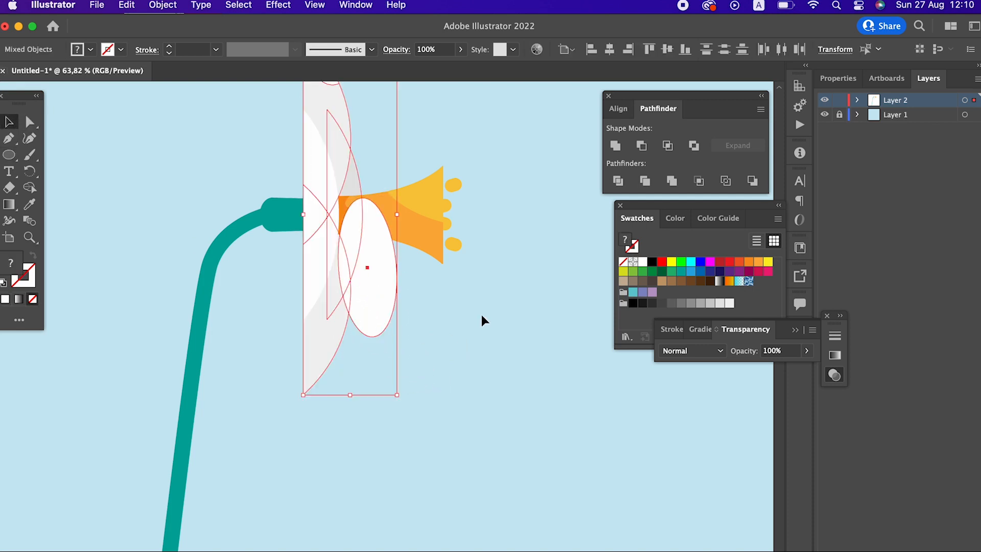
left_click(415, 335)
left_click(329, 344)
right_click(330, 343)
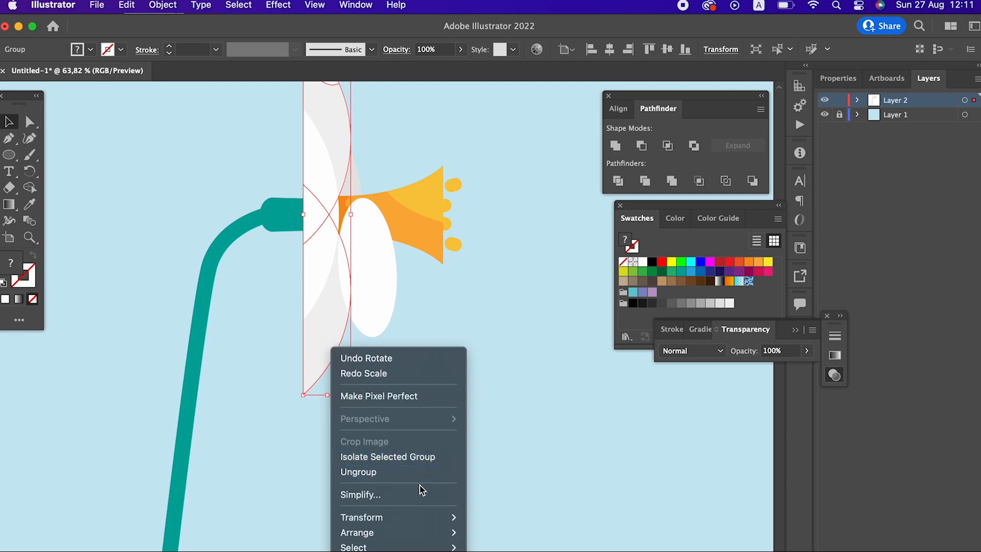
left_click(358, 471)
left_click(413, 368)
Try sending the tilted ellipse, the lower petal and the darker grey petal to the back together
left_click_drag(345, 280, 346, 278)
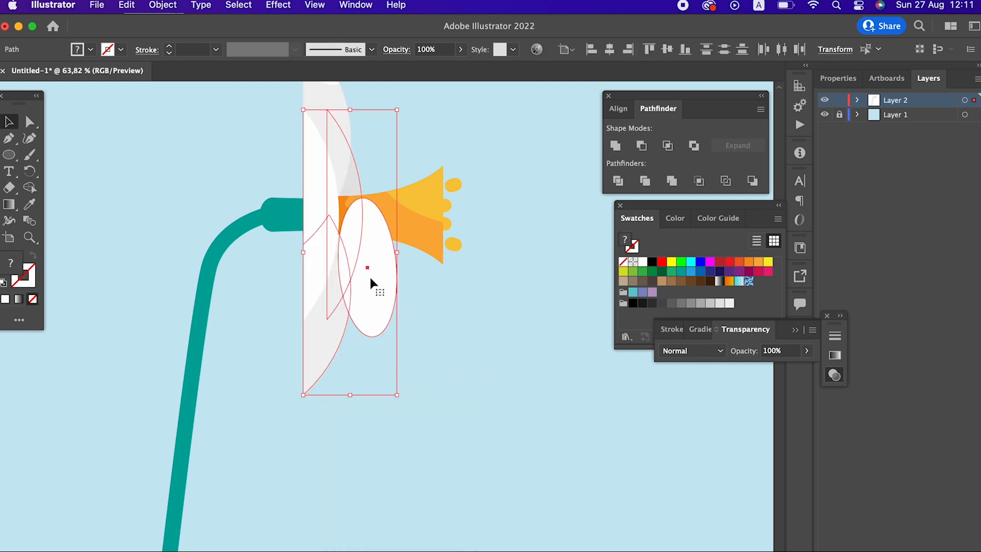
scroll(377, 327, "up", 3)
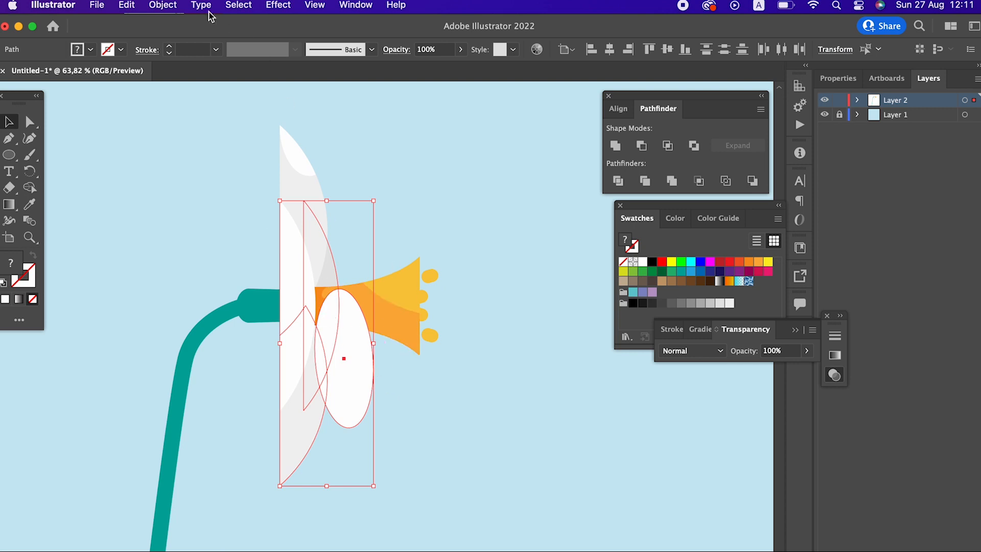
left_click(417, 476)
left_click_drag(326, 383, 346, 394)
left_click(163, 5)
mouse_move(175, 37)
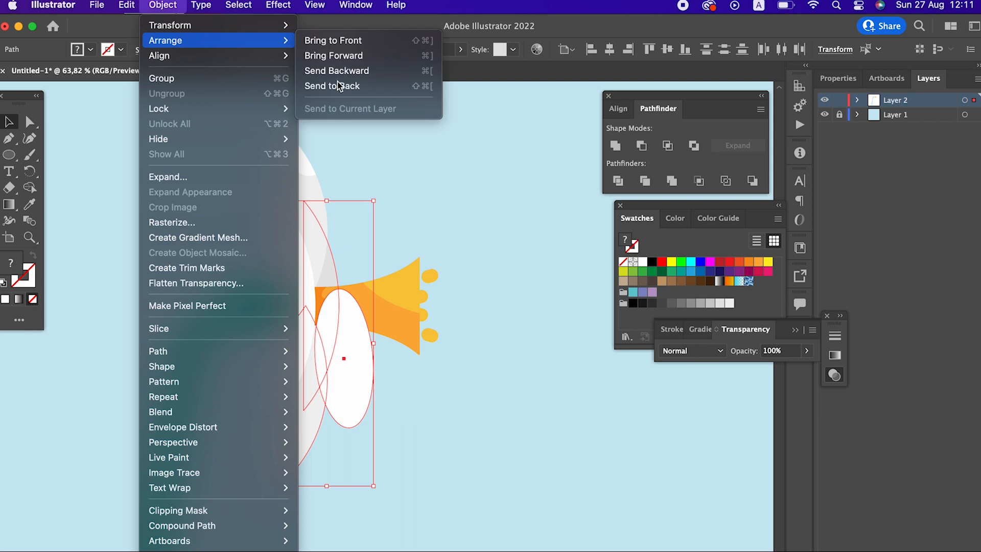
left_click(460, 87)
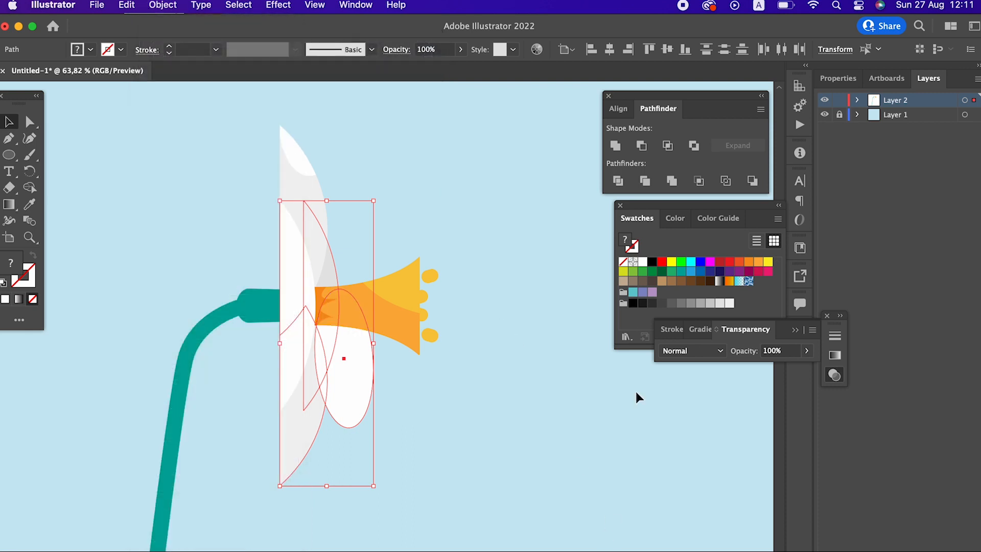
Try to divide the ellipse and the two selected petals with Pathfinder, then leave the group's isolation mode
left_click(621, 185)
double_click(359, 423)
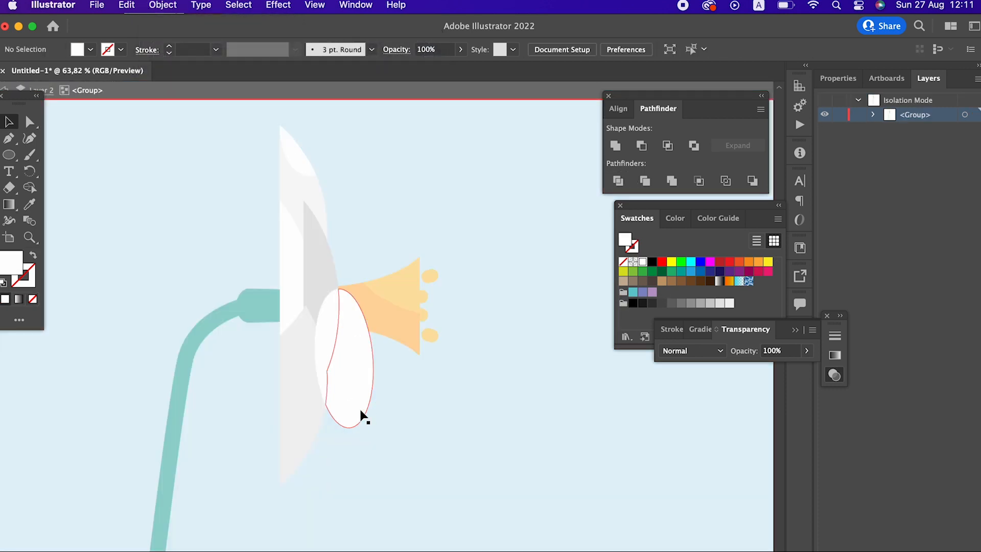
key("super+space")
key("Escape")
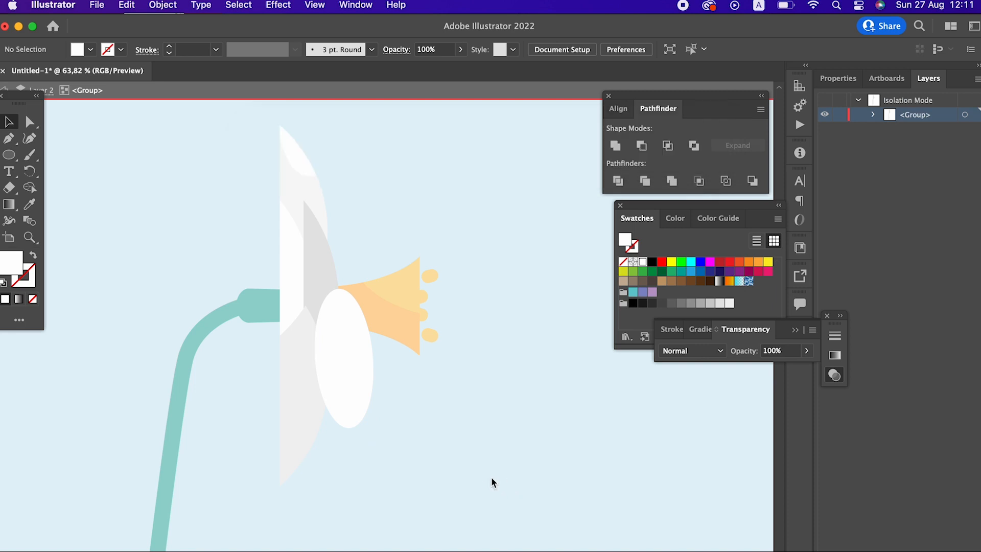
key("Escape")
Send only the tilted white ellipse and the lower light grey petal to the back, behind the orange body
left_click(384, 481)
left_click(356, 426)
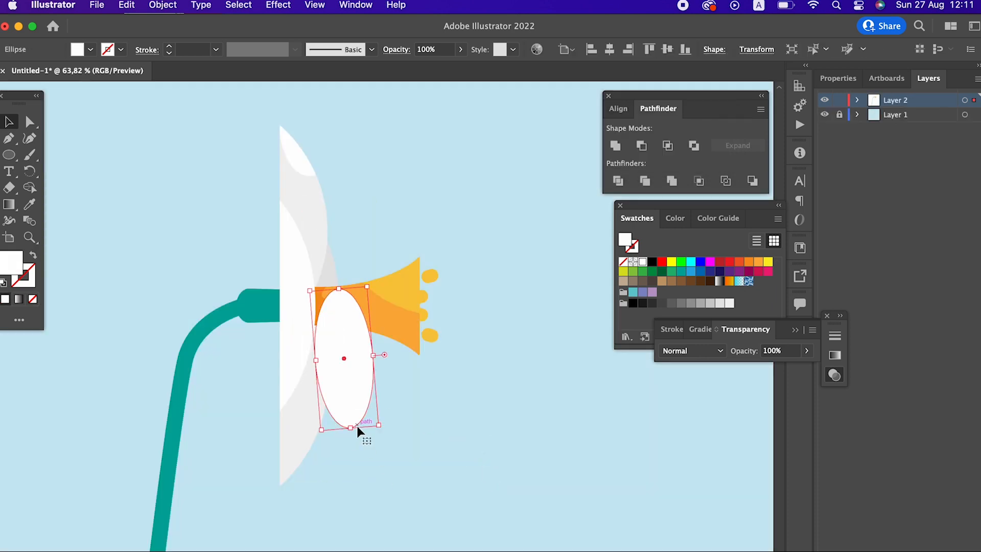
left_click(307, 436, "shift")
left_click(163, 5)
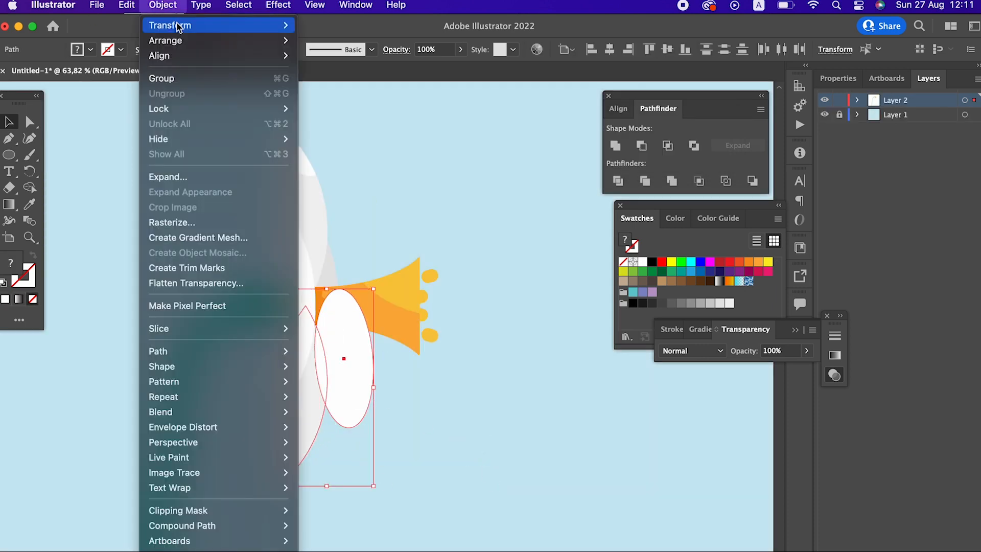
mouse_move(199, 40)
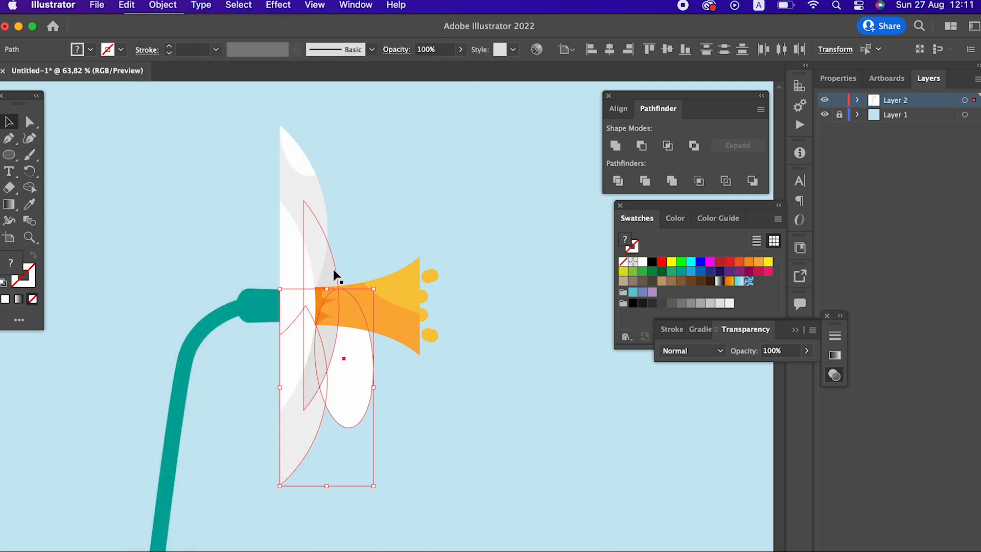
Send the darker grey petal to the back, behind the white ellipse and the lower petal
left_click(335, 274)
left_click(153, 6)
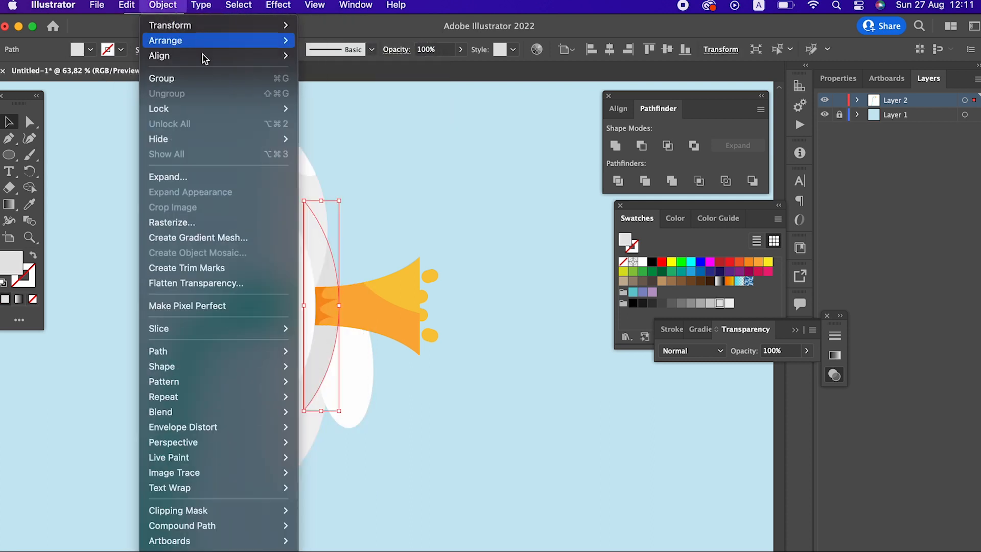
mouse_move(214, 40)
left_click(332, 85)
left_click(380, 469)
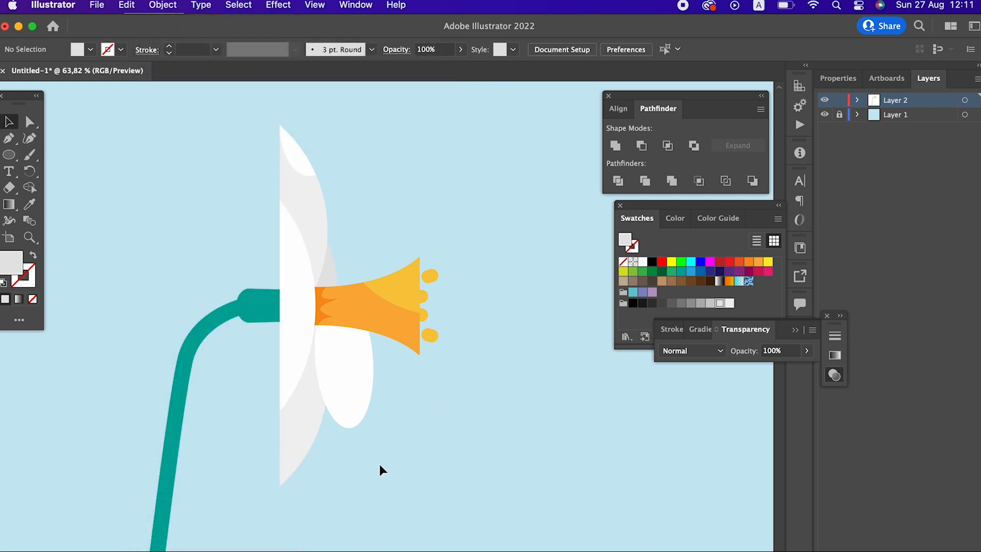
Divide the white ellipse and the lower light grey petal with Pathfinder, and delete the ellipse part outside the petal
left_click_drag(369, 459, 322, 404)
left_click(623, 188)
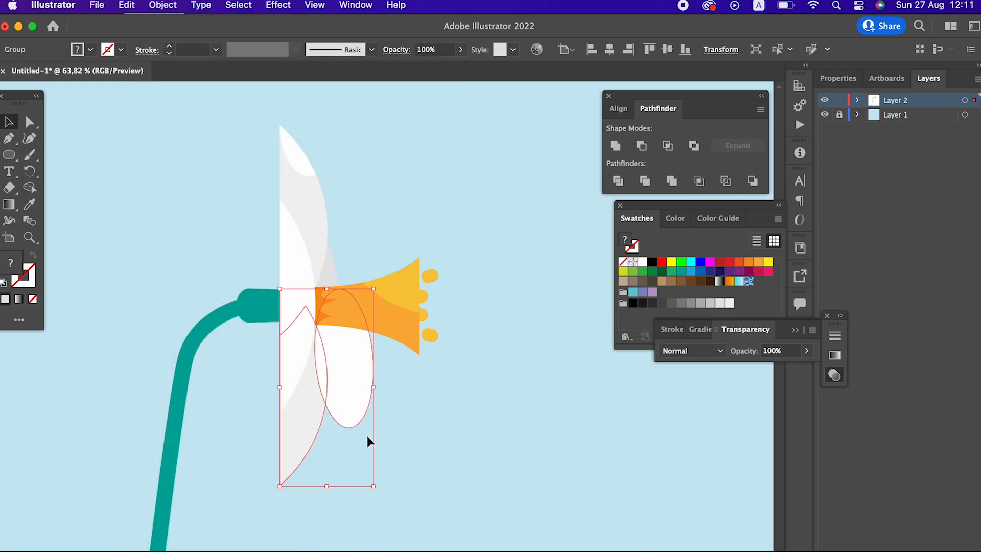
double_click(362, 388)
left_click(360, 382)
left_click(440, 461)
double_click(443, 466)
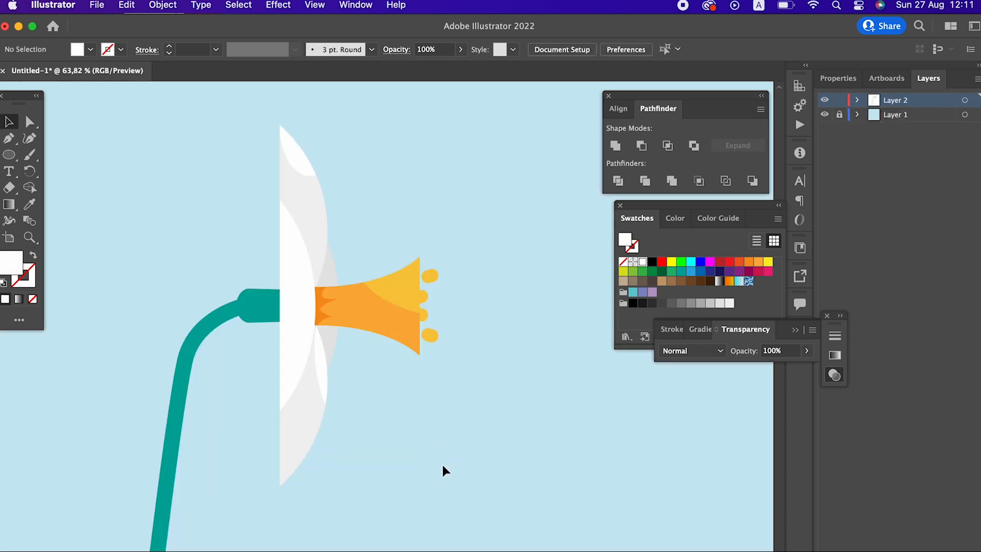
Draw a closed curved shadow shape over the lower part of the upper petal with the Pen tool and fill it with medium grey
key("z")
left_click_drag(353, 234, 326, 301)
left_click_drag(188, 239, 183, 267)
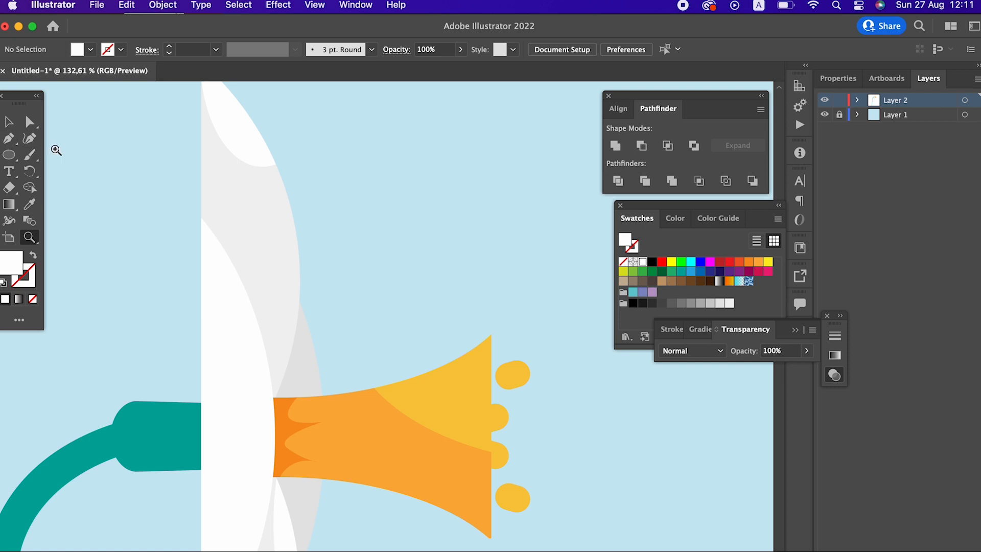
left_click(192, 185)
left_click_drag(273, 326, 300, 257)
key("super+z")
left_click(305, 176)
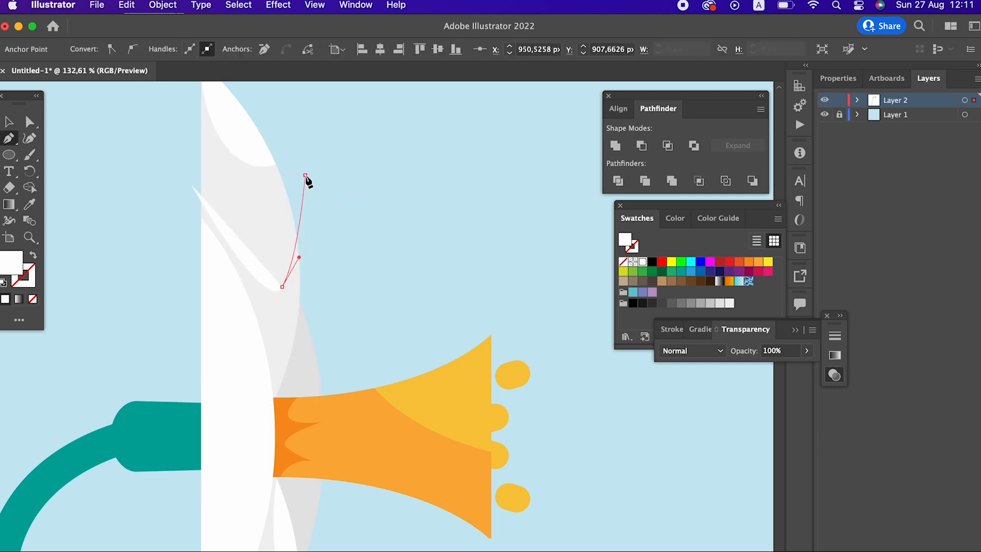
left_click_drag(238, 437, 151, 464)
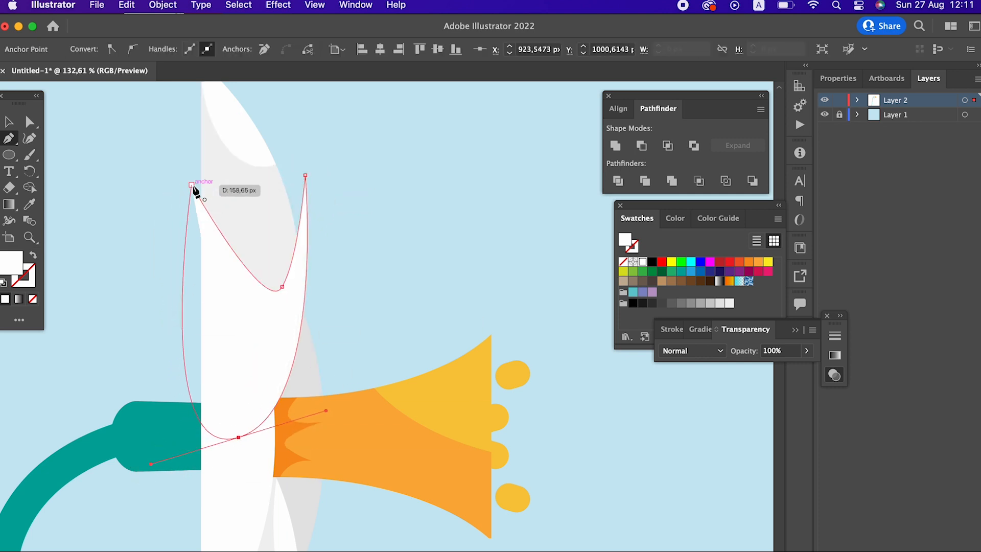
left_click(191, 185)
left_click(710, 303)
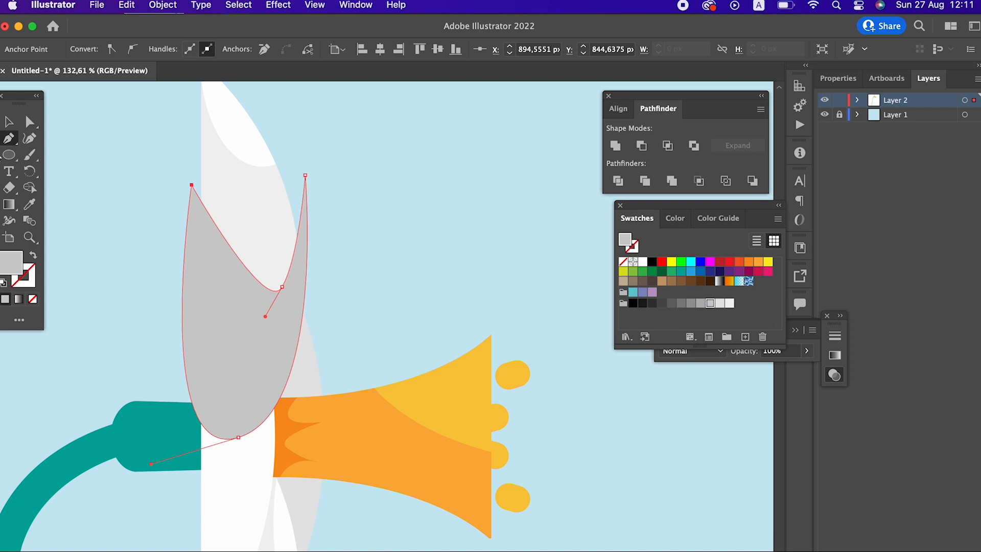
Send the grey shadow shape and the upper light grey petal to the back together
left_click(12, 125)
left_click(257, 160, "shift")
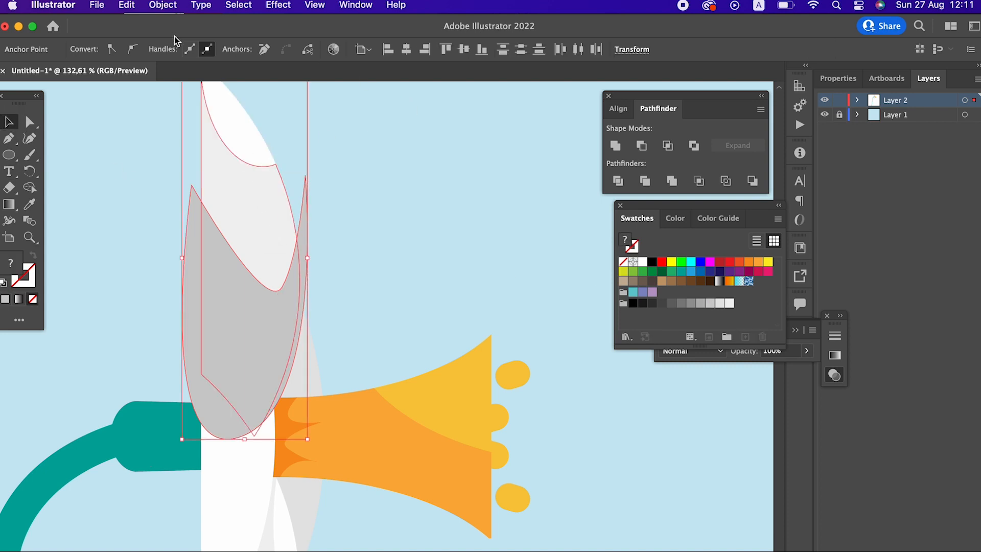
left_click(162, 5)
mouse_move(176, 40)
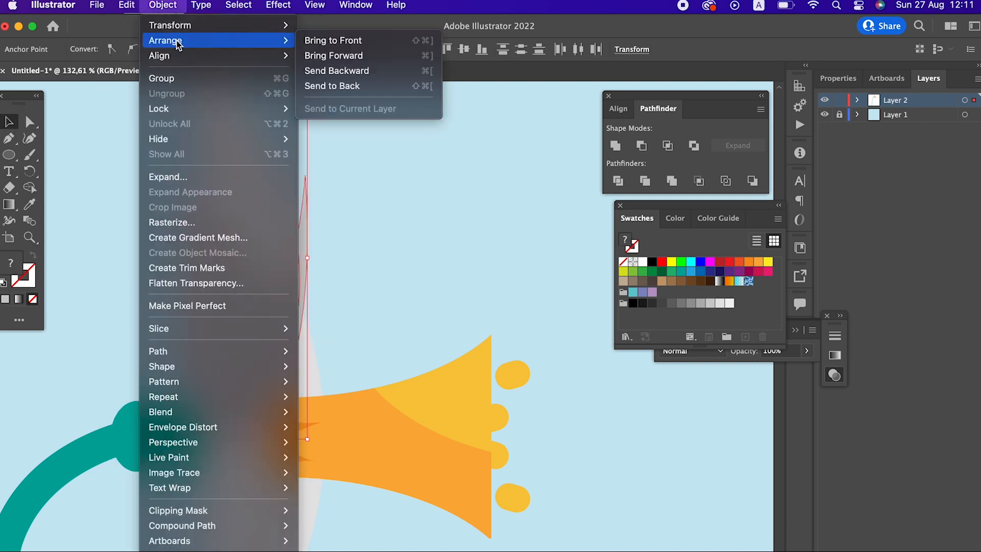
left_click(336, 91)
left_click(387, 206)
Send the darker grey petal to the back, behind the upper petal and its shadow shape
left_click(298, 306)
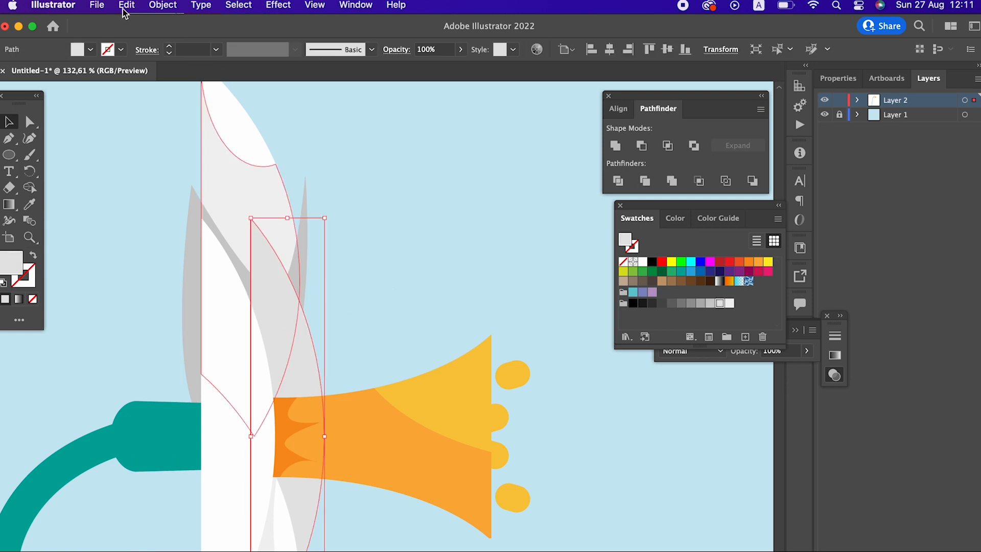
left_click(162, 5)
mouse_move(276, 41)
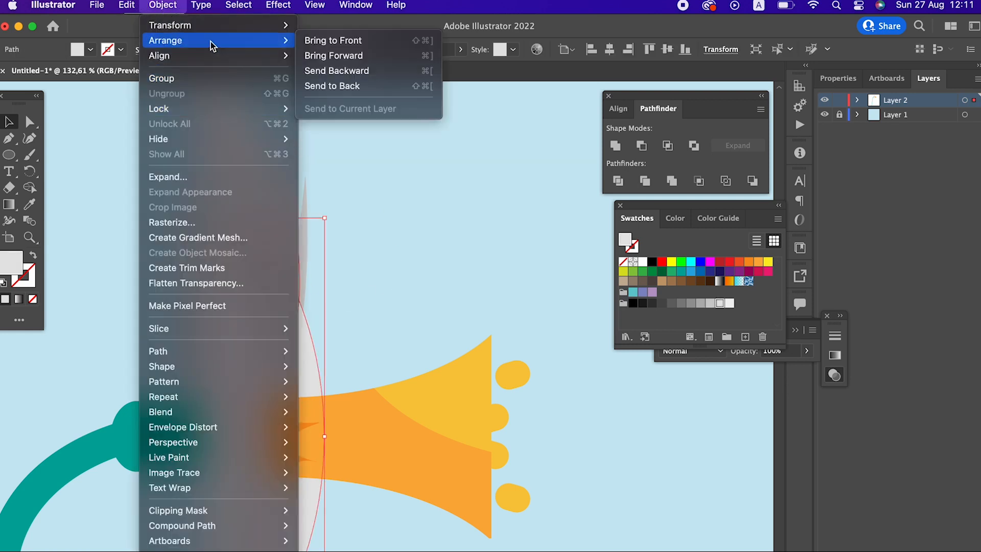
left_click(332, 85)
left_click(470, 267)
Divide the shadow shape and the upper petal with Pathfinder, and delete the shadow pieces outside the petal
key("z")
left_click_drag(477, 270, 452, 290)
left_click(6, 124)
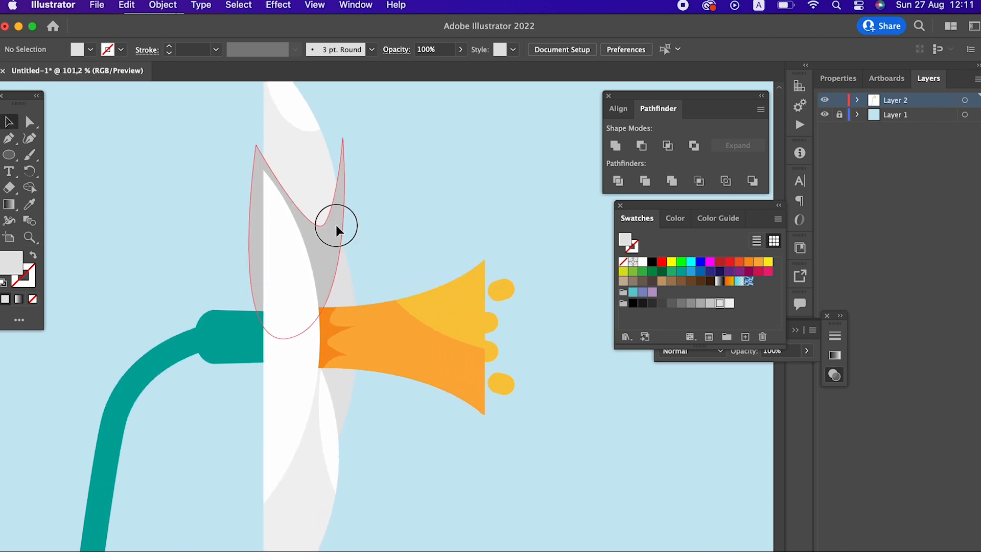
left_click(335, 225)
left_click(618, 182)
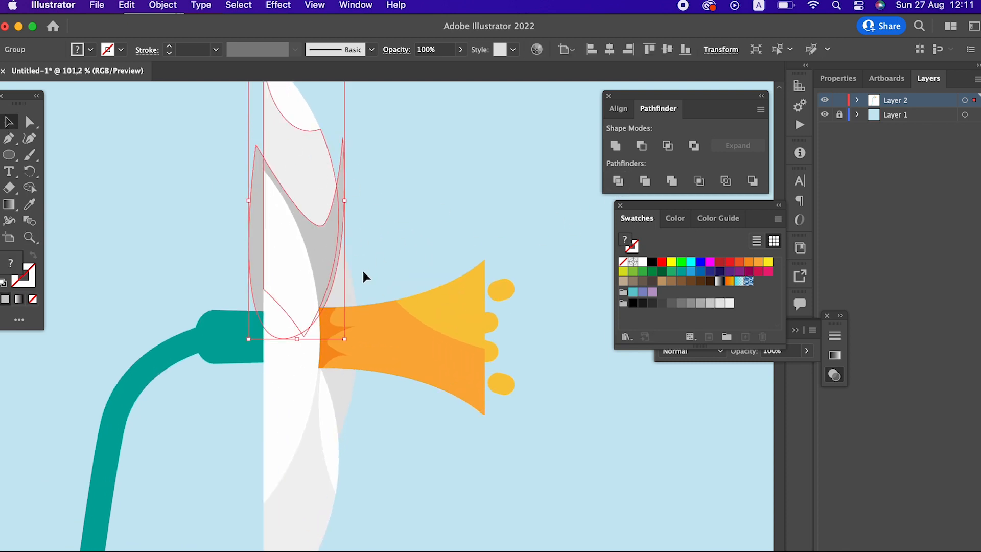
double_click(254, 212)
left_click(251, 216)
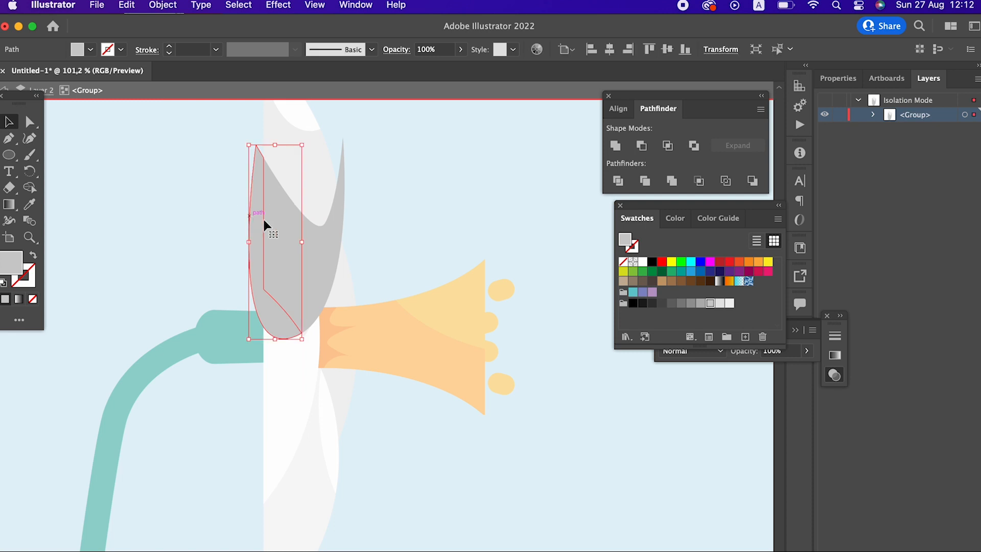
key("Delete")
double_click(385, 219)
Fill the upper petal's shadow piece with a lighter grey swatch
key("z")
left_click_drag(412, 215, 381, 244)
left_click_drag(324, 253, 352, 254)
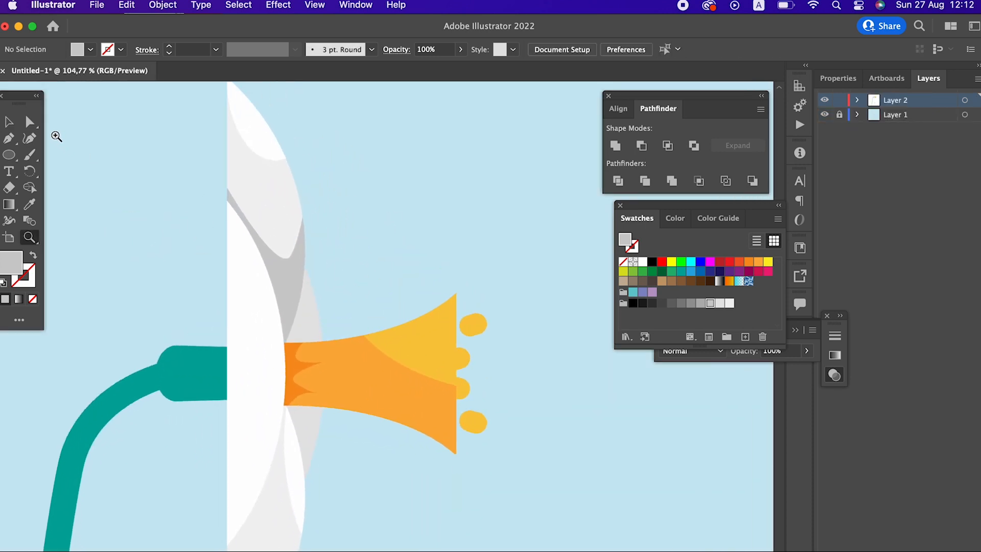
left_click(291, 275)
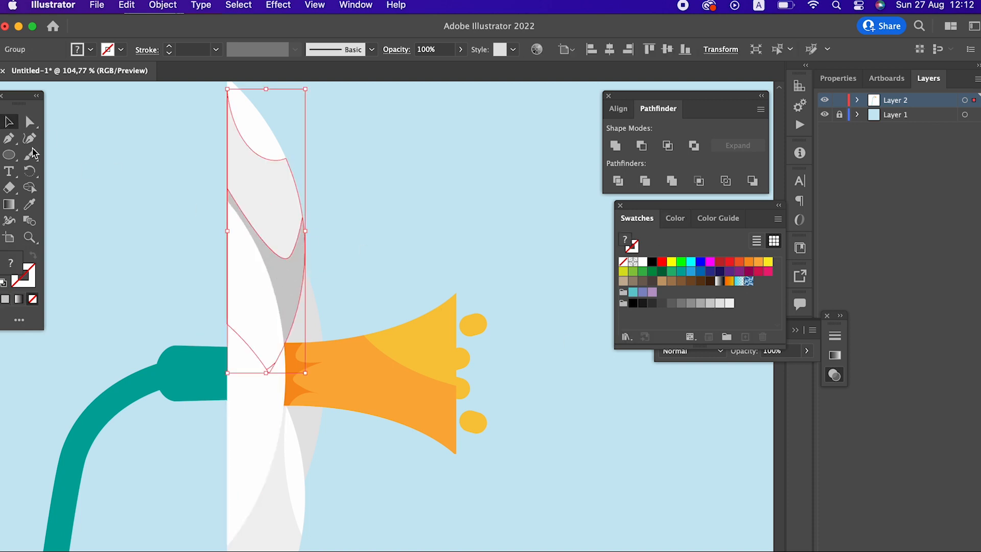
left_click(30, 121)
left_click(96, 160)
left_click(306, 276)
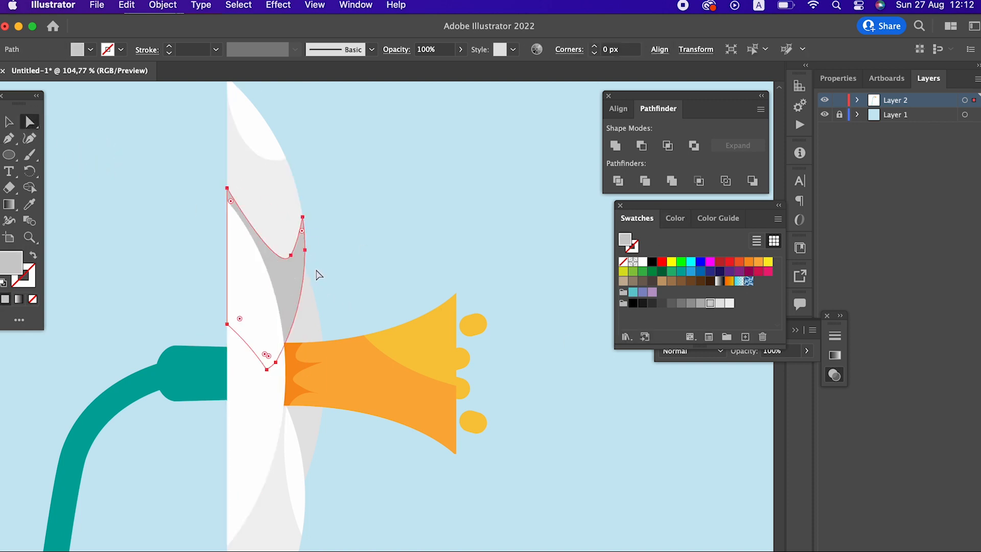
left_click(718, 306)
left_click(471, 252)
Fill the rear petal behind the orange body with a darker grey swatch
key("z")
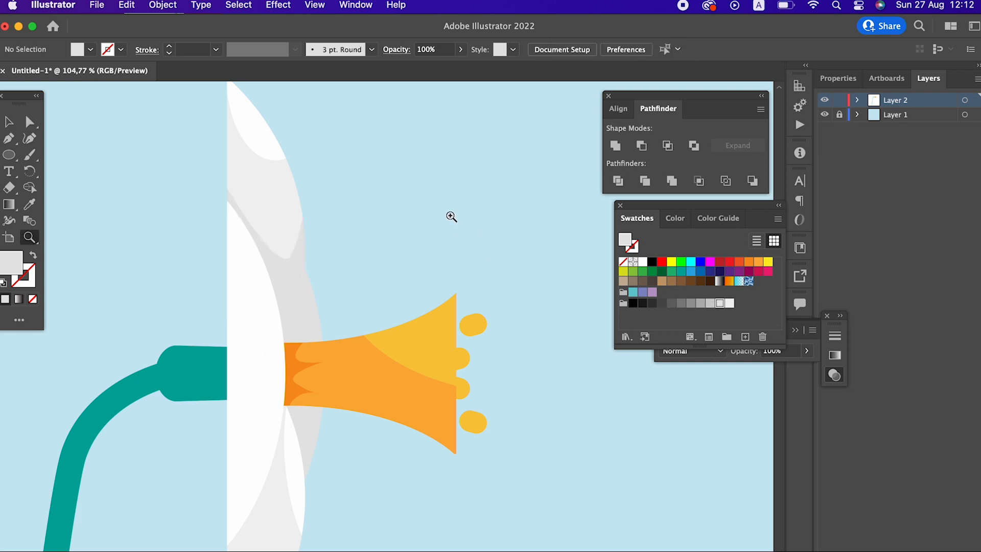
left_click_drag(452, 216, 408, 213)
left_click_drag(360, 275, 393, 275)
left_click(23, 122)
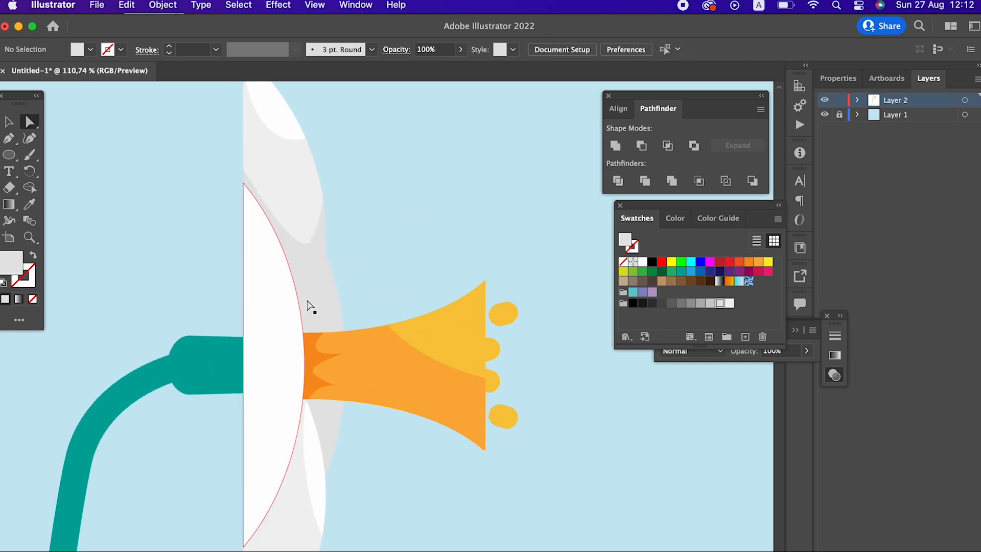
left_click(331, 311)
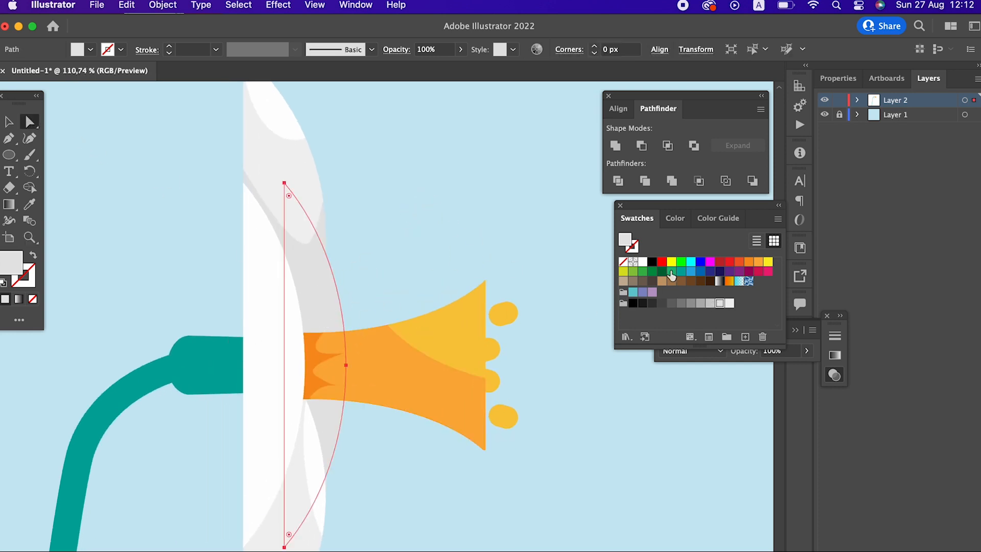
left_click(708, 305)
left_click(520, 260)
Draw a closed grey shadow shape with the Pen tool over the rear petal, curving inward at the base of the orange body
key("z")
left_click_drag(438, 232, 388, 245)
left_click_drag(390, 357, 425, 392)
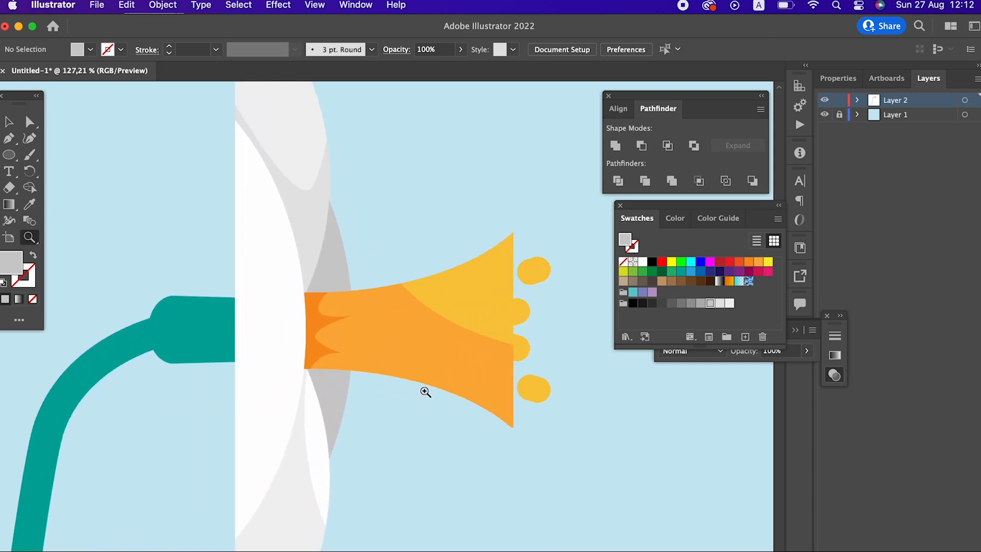
left_click(342, 167)
left_click_drag(321, 319, 375, 474)
key("super+z")
left_click(373, 471)
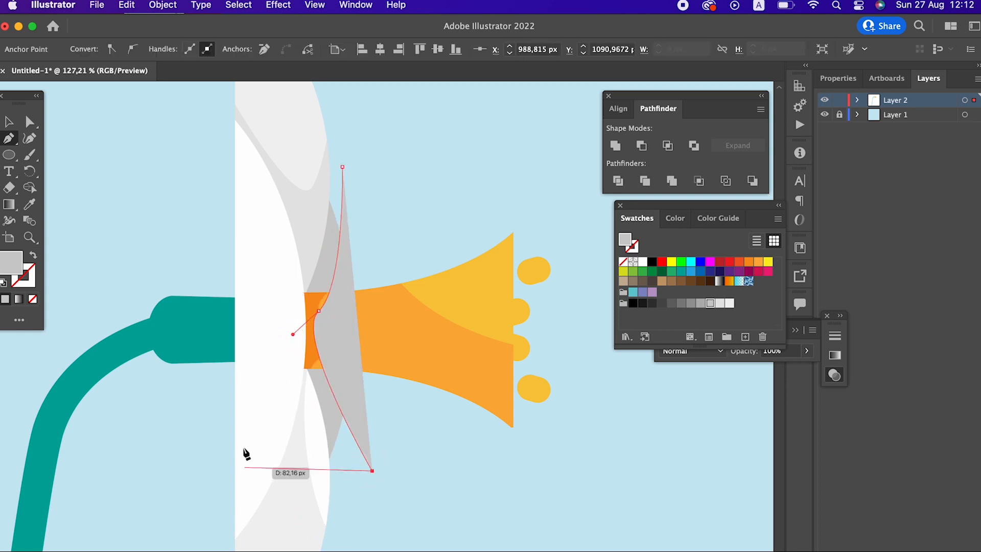
left_click(241, 443)
left_click(281, 196)
left_click(344, 167)
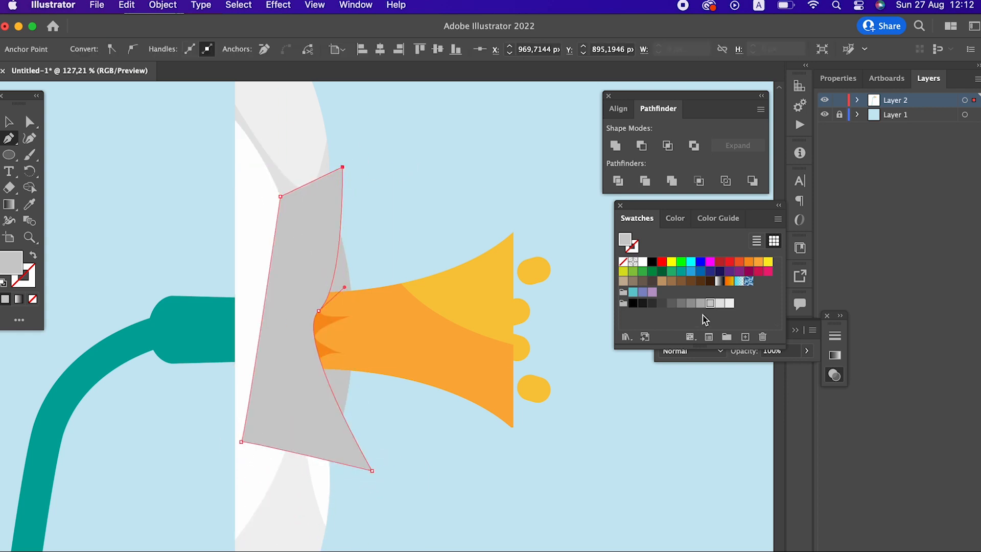
Fill the rear petal with a lighter grey swatch and send it to the back together with the new shadow shape
left_click(30, 121)
left_click(349, 276)
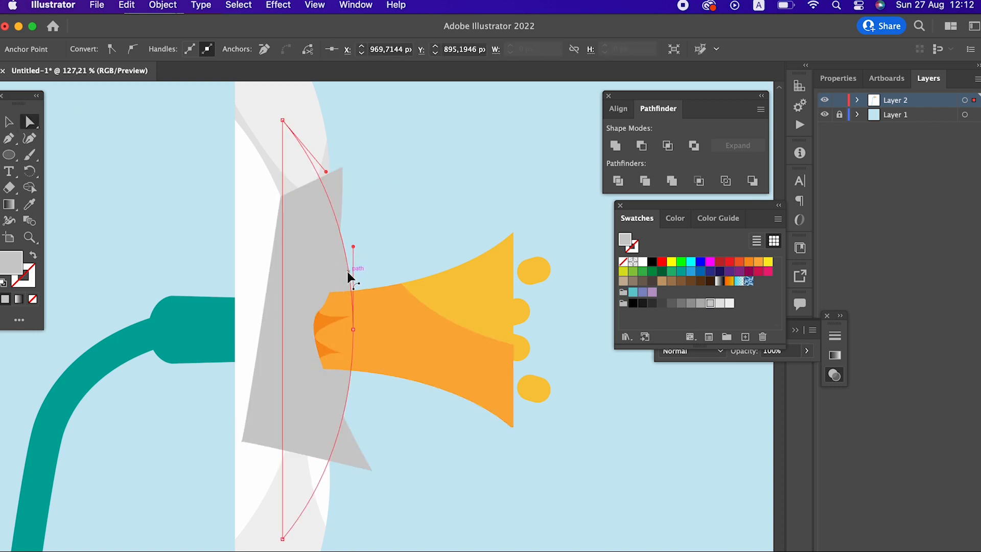
left_click(721, 303)
left_click(10, 117)
left_click(310, 261, "shift")
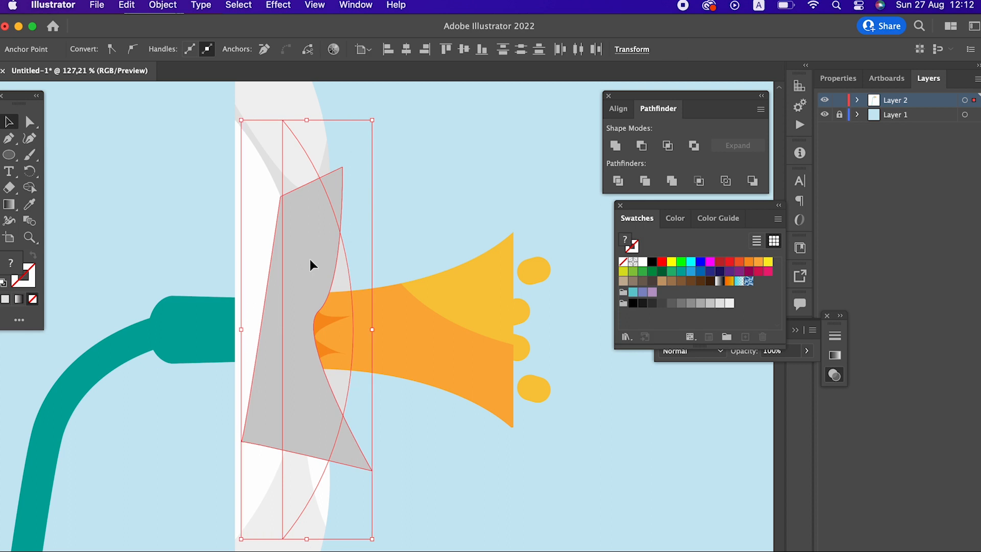
left_click(163, 9)
mouse_move(164, 37)
left_click(343, 85)
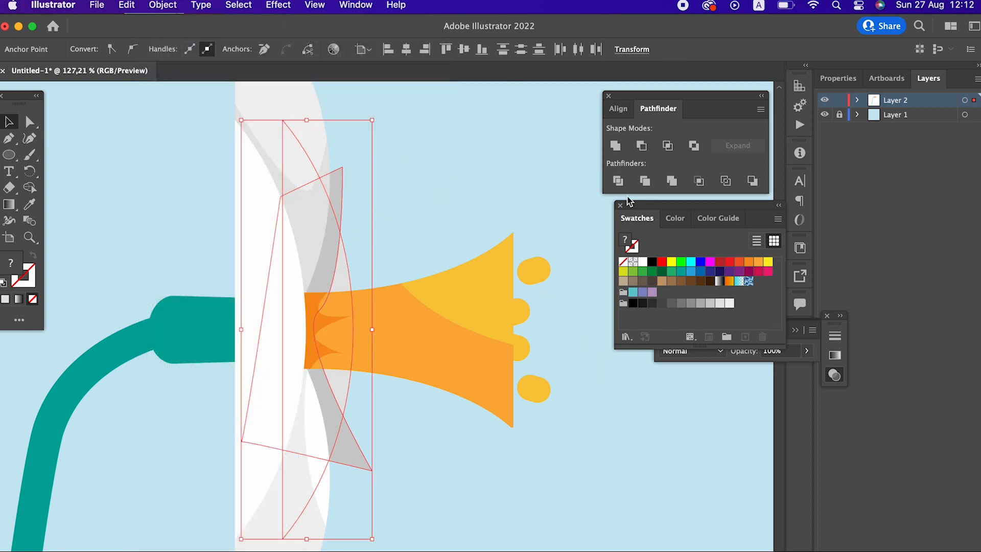
Divide the rear petal and its shadow shape with Pathfinder, and delete the shadow pieces outside the petal
double_click(360, 458)
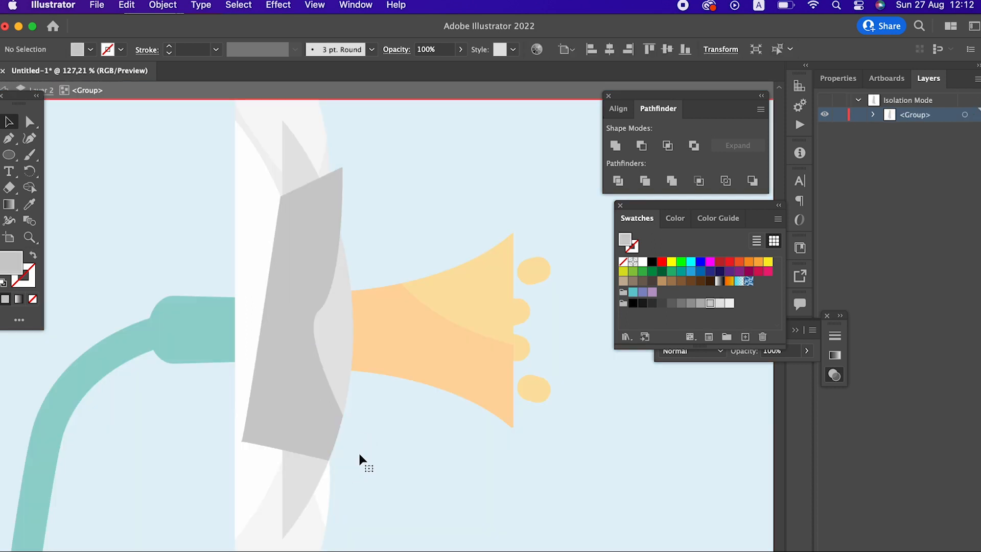
left_click(342, 184)
key("Delete")
left_click(253, 410)
key("Delete")
double_click(546, 496)
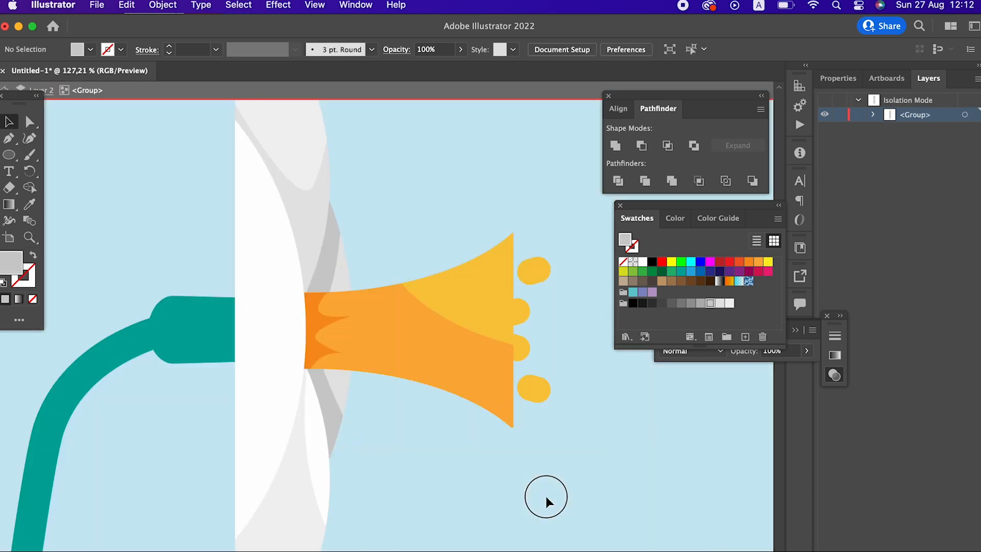
Select all parts of the flower, including petals, orange body, yellow details and stem, and group them
key("z")
left_click_drag(484, 353, 250, 345)
left_click_drag(301, 383, 258, 305)
left_click_drag(330, 296, 232, 272)
left_click_drag(332, 199, 278, 278)
left_click_drag(307, 322, 405, 486)
left_click_drag(360, 378, 166, 383)
left_click_drag(236, 387, 301, 279)
left_click_drag(370, 309, 313, 370)
left_click(12, 123)
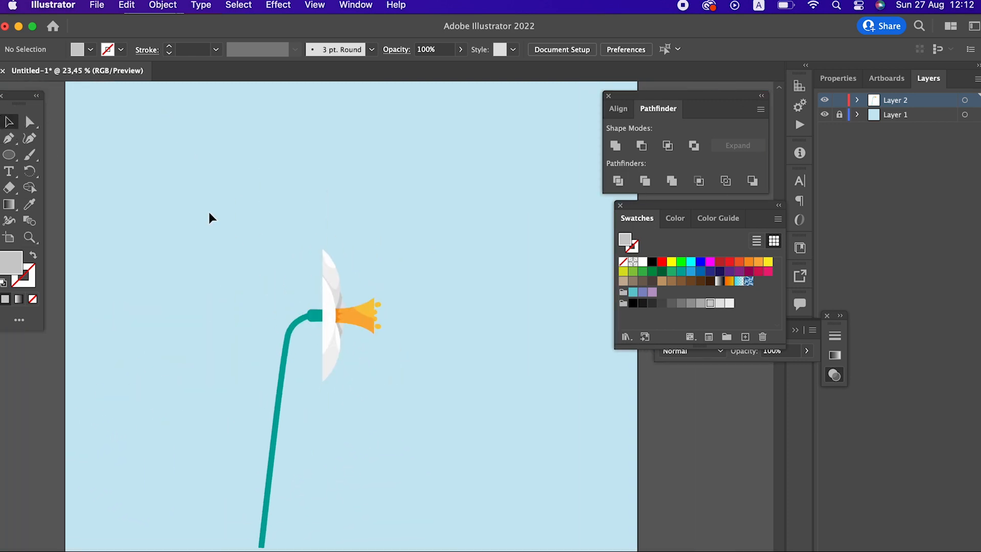
left_click_drag(374, 551, 369, 505)
left_click_drag(395, 188, 410, 278)
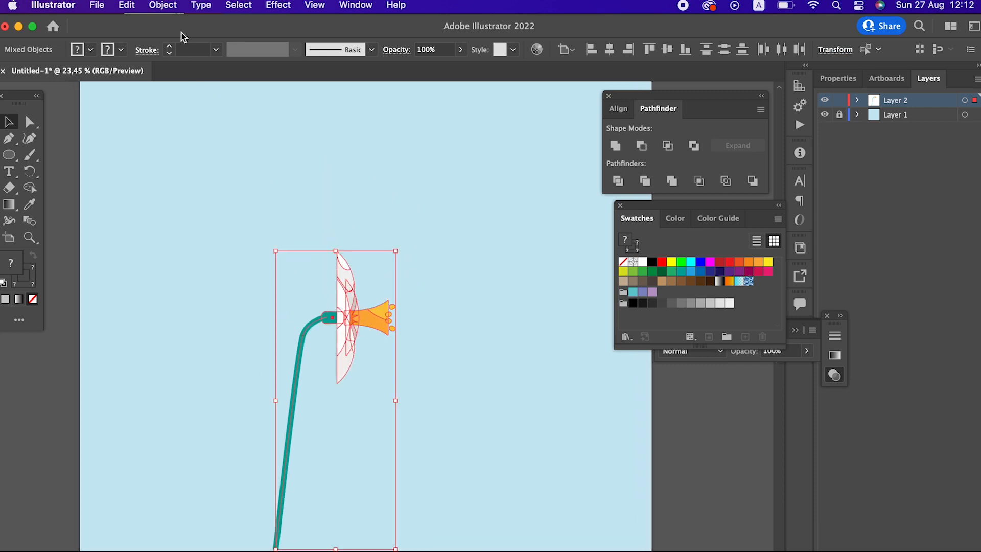
left_click(165, 6)
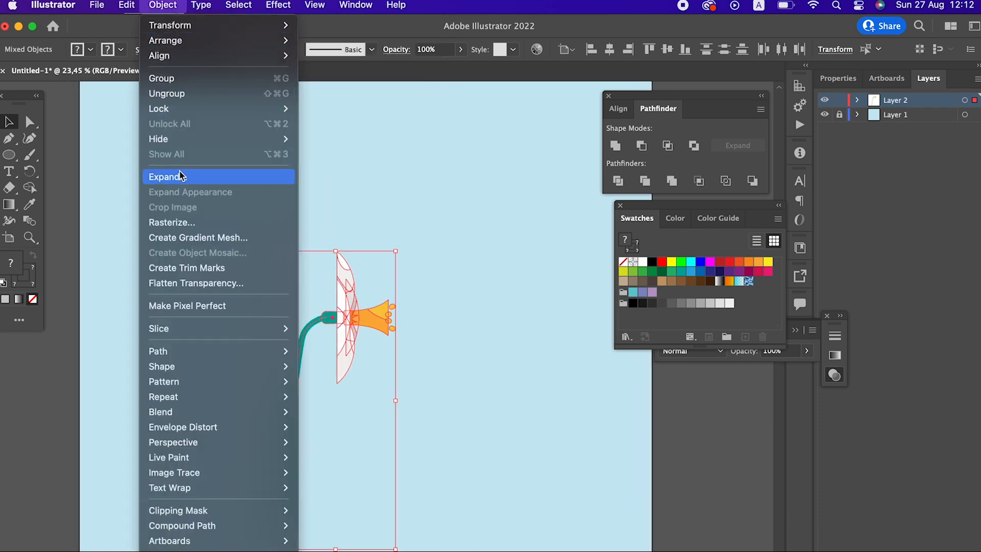
left_click(180, 82)
left_click(472, 397)
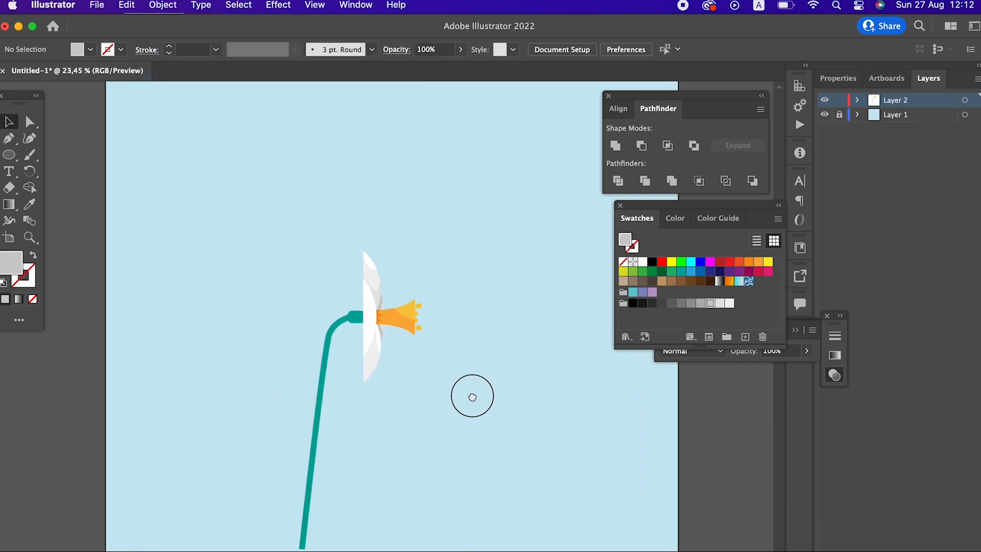
left_click(398, 335)
left_click(512, 412)
left_click_drag(511, 412, 270, 420)
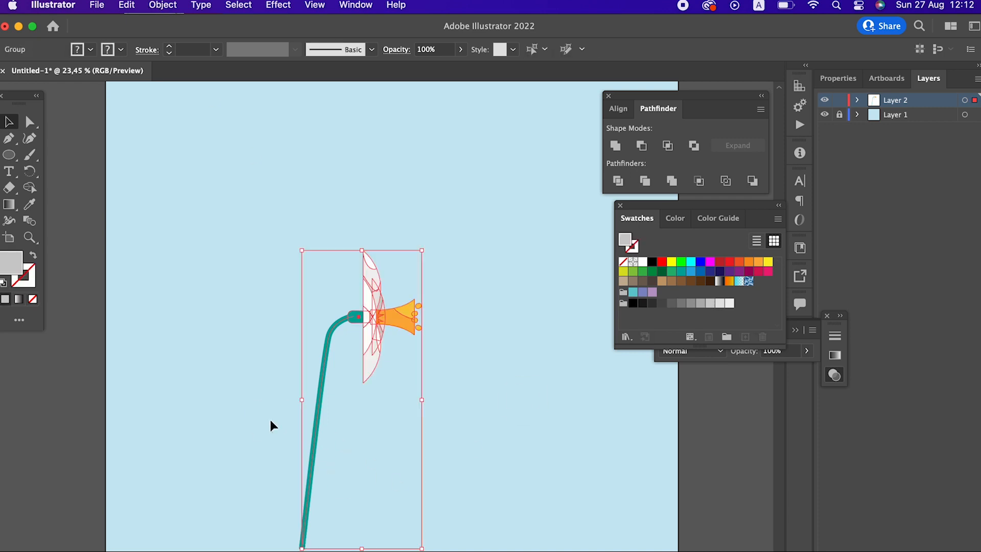
left_click(492, 408)
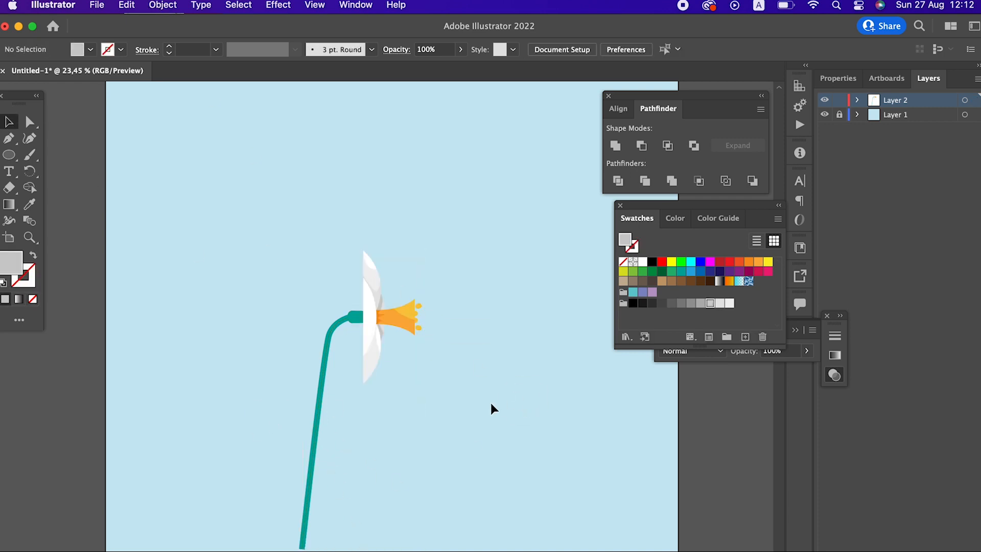
Copy the stem path inside the flower group and paste the copy in front of the original
double_click(321, 384)
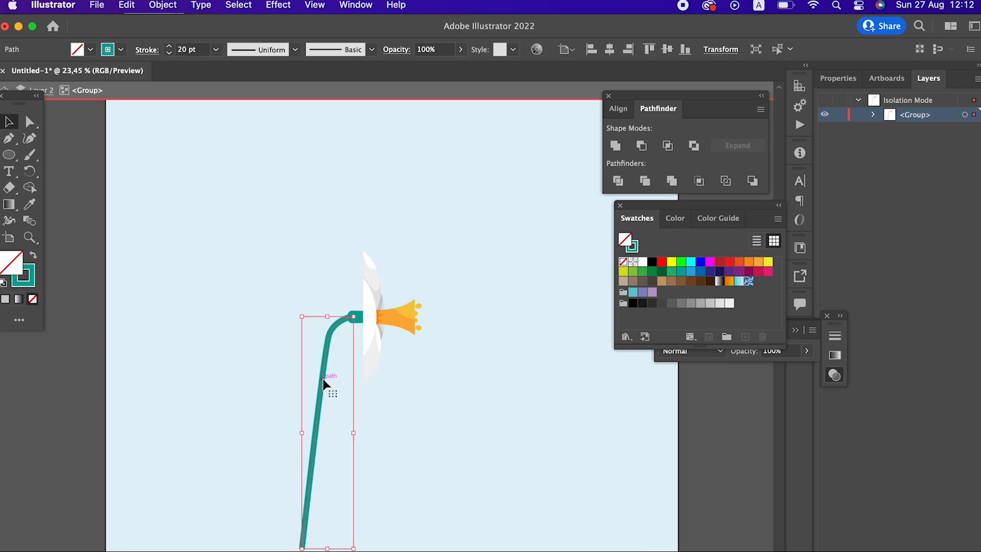
left_click(127, 5)
left_click(131, 78)
left_click(127, 5)
left_click(236, 108)
Set the copied stem path's stroke colour to dark teal 03877A
double_click(33, 280)
left_click(193, 145)
left_click(349, 68)
key("z")
left_click_drag(330, 469, 407, 545)
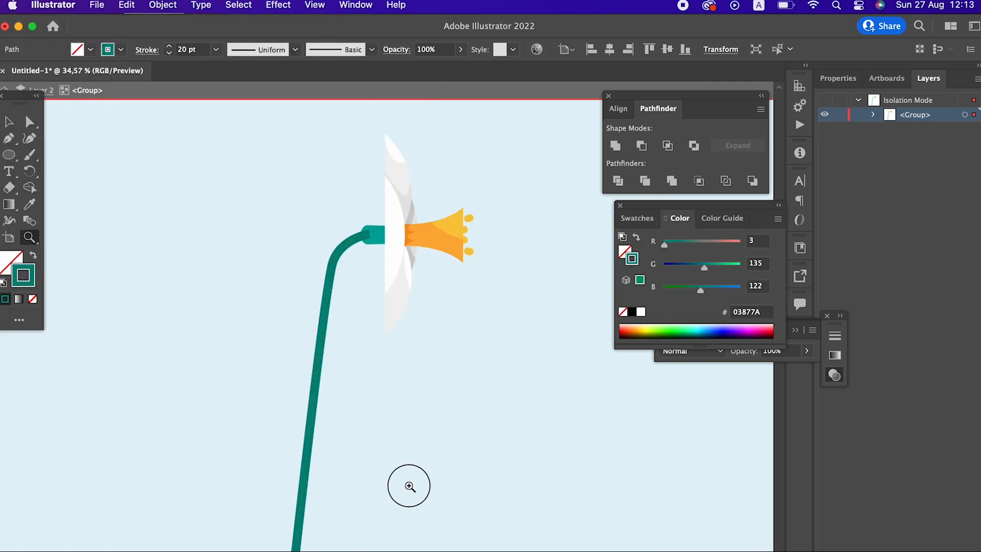
Add two anchor points along the straight section of the dark teal stem copy, below the bend and near the base
left_click(302, 500)
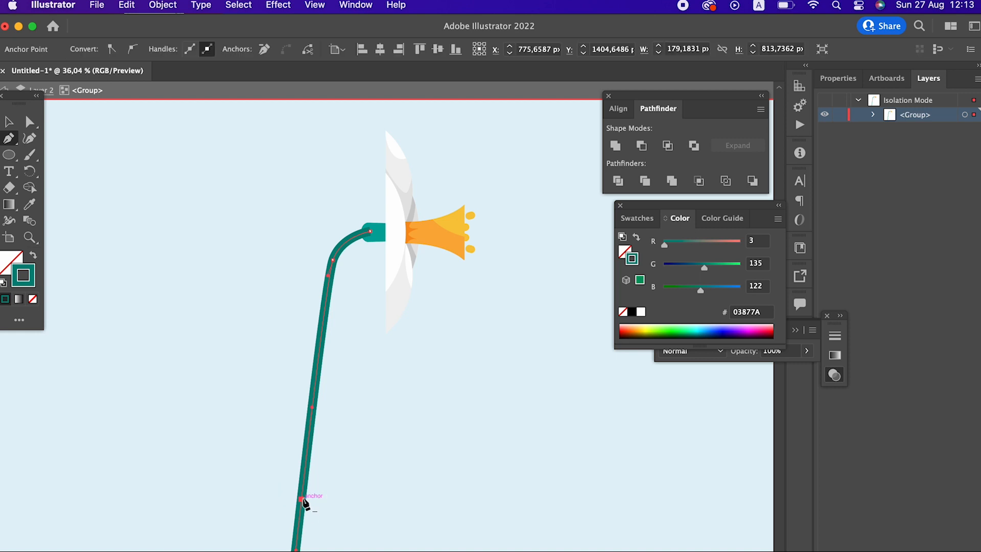
left_click(322, 331)
left_click(28, 122)
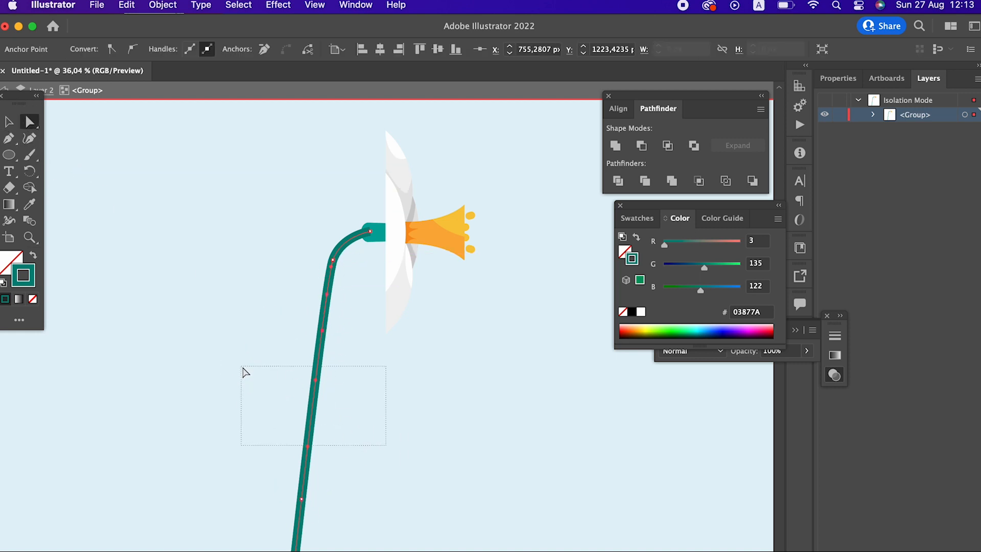
left_click_drag(243, 371, 242, 368)
key("Delete")
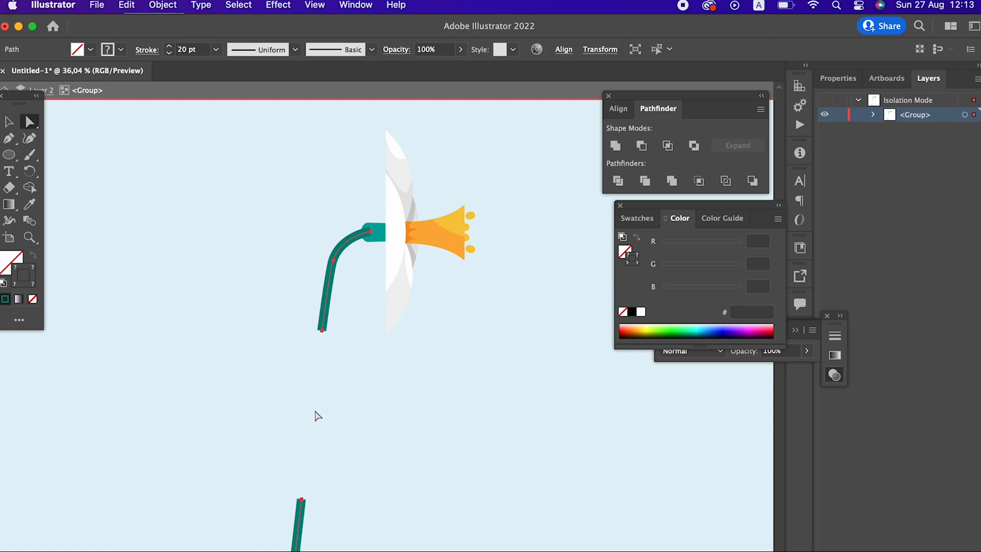
key("super+j")
Delete the middle section of the dark teal stem copy, keeping only its bend and base, and exit group isolation
left_click(334, 426)
left_click(318, 378)
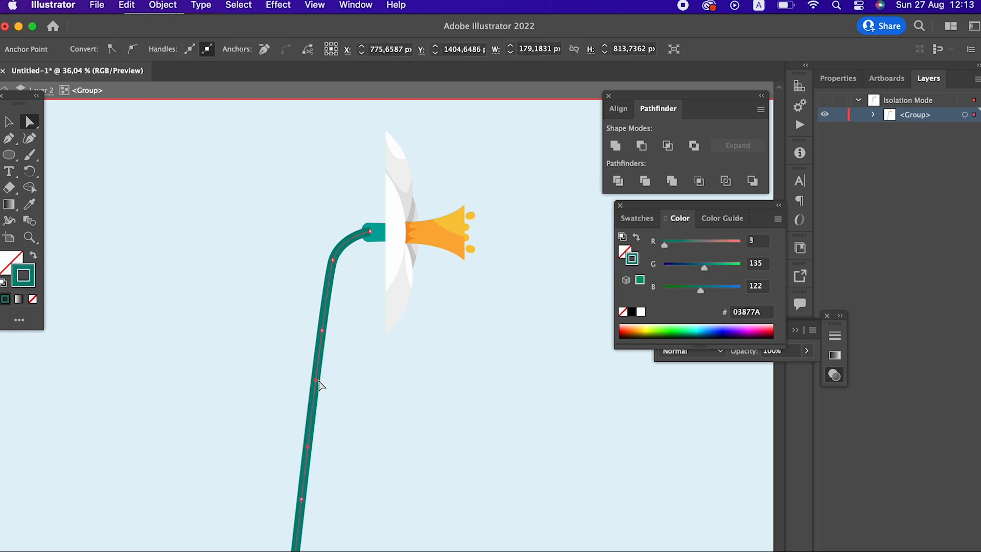
left_click(323, 331)
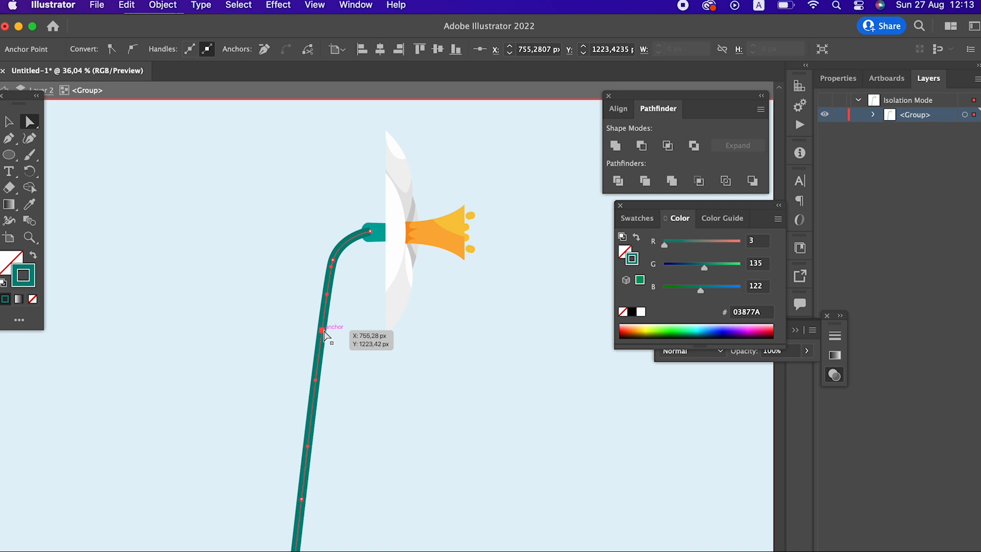
key("Delete")
double_click(387, 410)
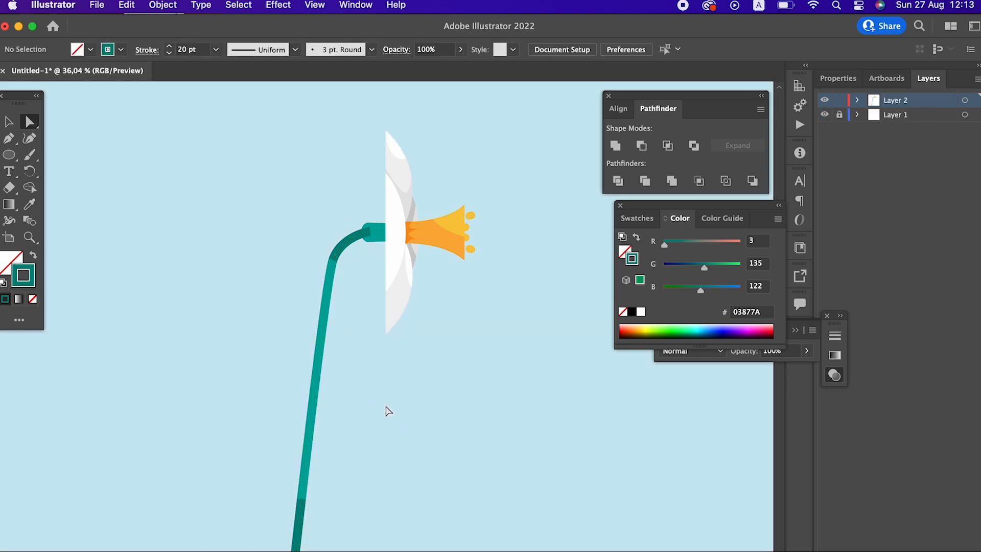
Select the whole flower, ungroup it, and clear the selection
left_click(435, 250)
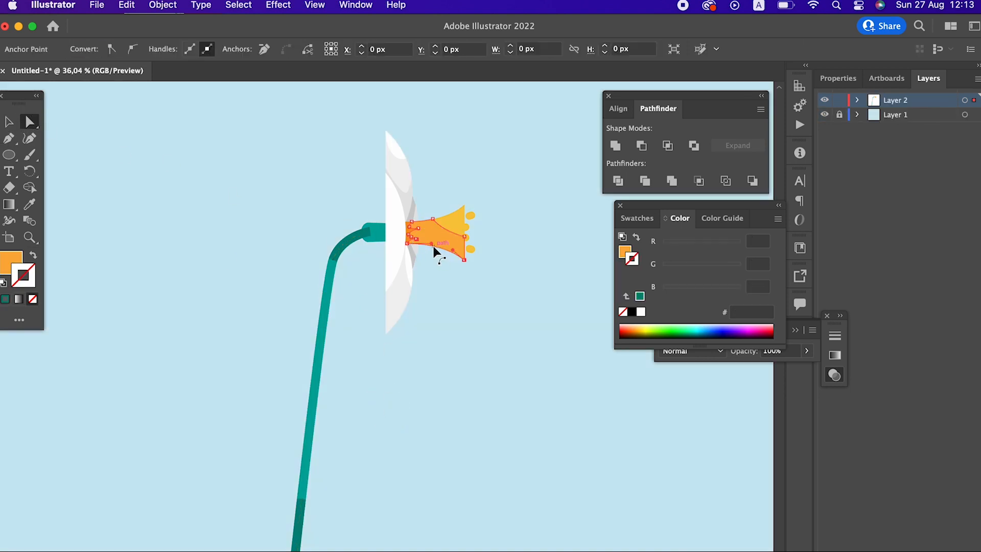
left_click(8, 121)
left_click_drag(377, 508, 275, 412)
right_click(308, 378)
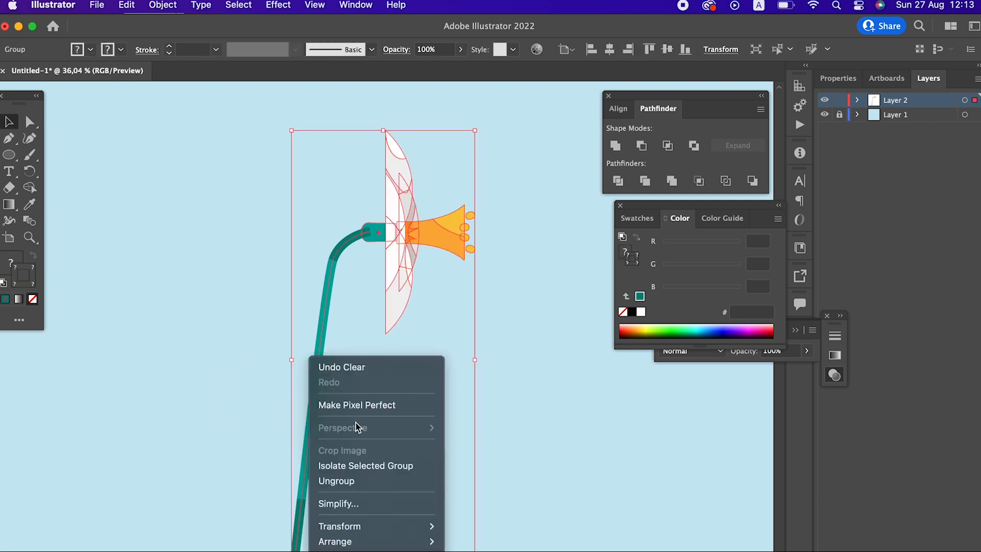
left_click(365, 481)
left_click(339, 510)
Select the light and dark stem paths and send them to the back, behind the teal cap joining stem and petals
left_click(309, 393)
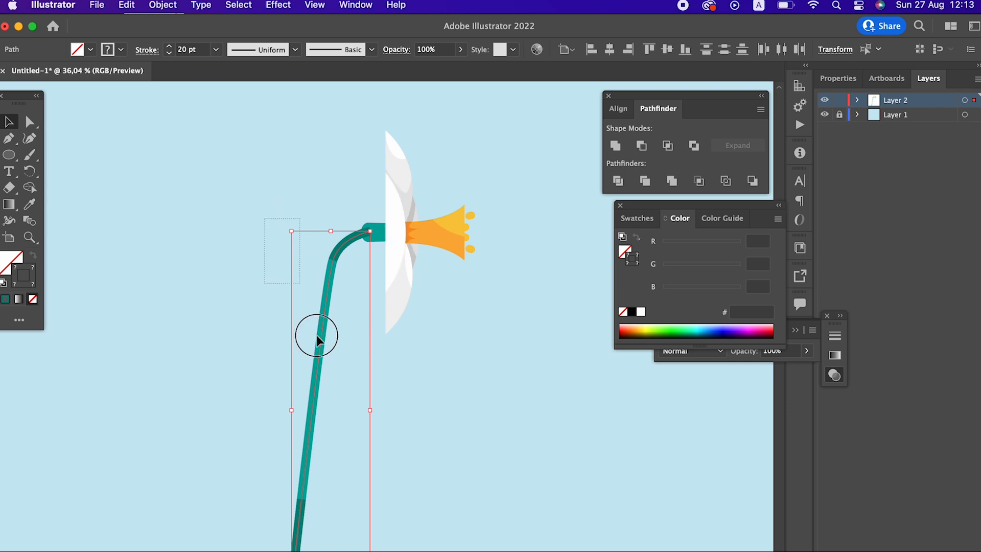
left_click(177, 5)
mouse_move(175, 41)
left_click(360, 86)
left_click(438, 481)
left_click_drag(427, 490, 327, 443)
left_click_drag(311, 441, 322, 470)
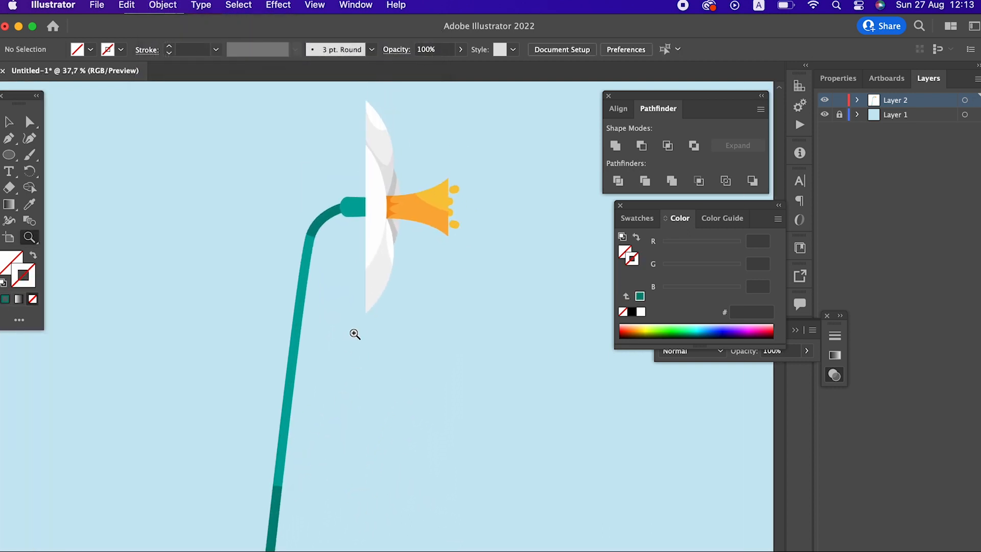
left_click_drag(310, 281, 256, 312)
left_click_drag(256, 312, 261, 324)
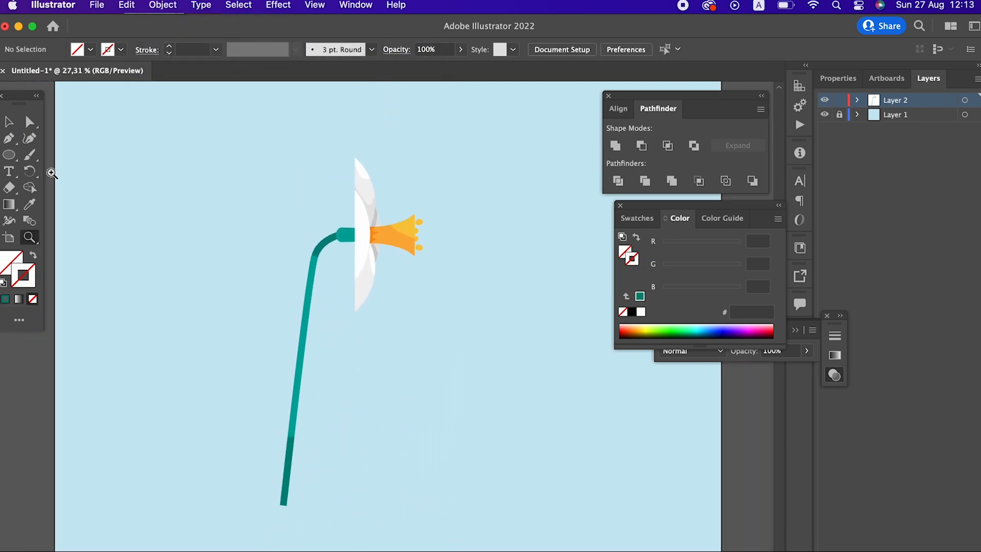
Draw a closed Pen shape over the teal cap, with a two-curve upper edge marking its shadow boundary
left_click_drag(363, 239, 403, 215)
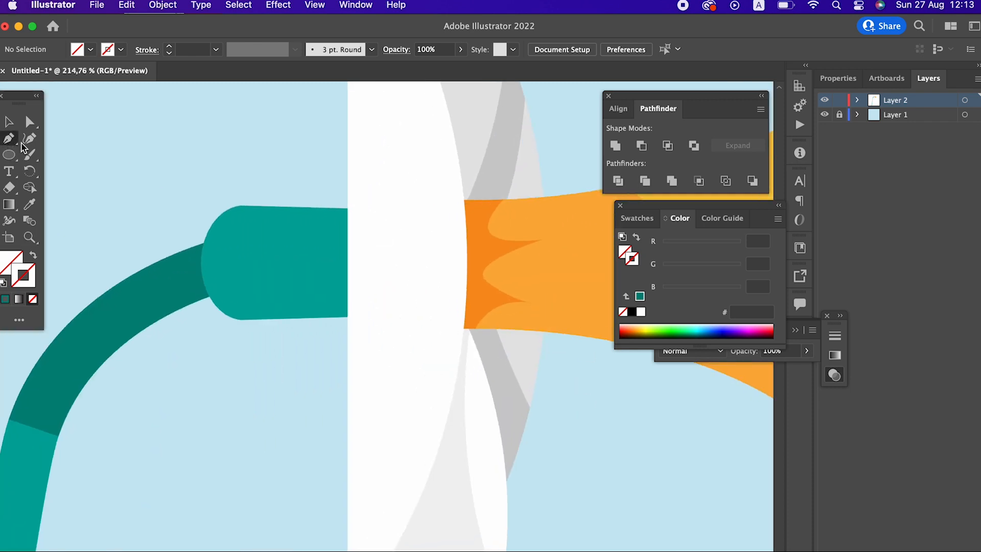
left_click(278, 172)
left_click_drag(295, 269, 228, 305)
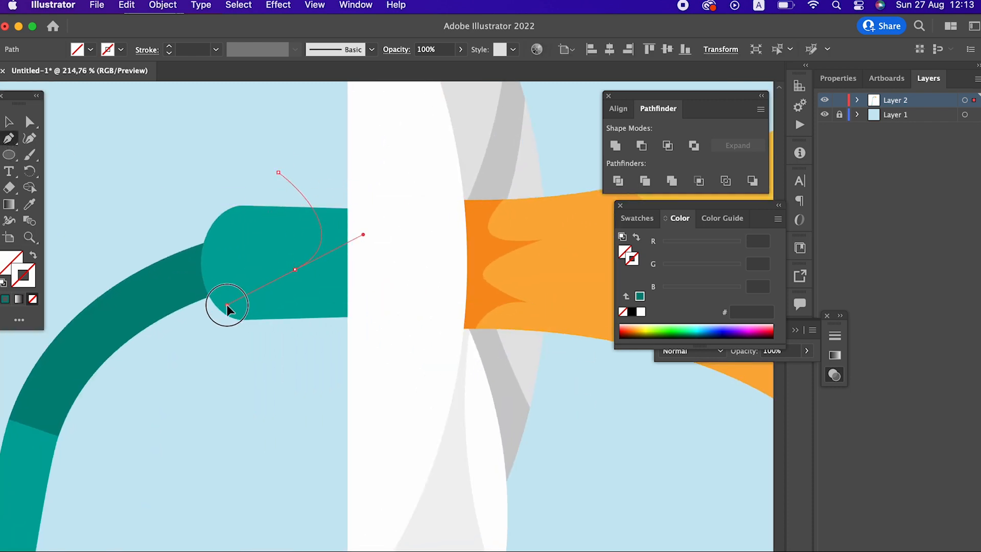
left_click(153, 197)
left_click(153, 427)
left_click(455, 412)
left_click(402, 153)
left_click(277, 172)
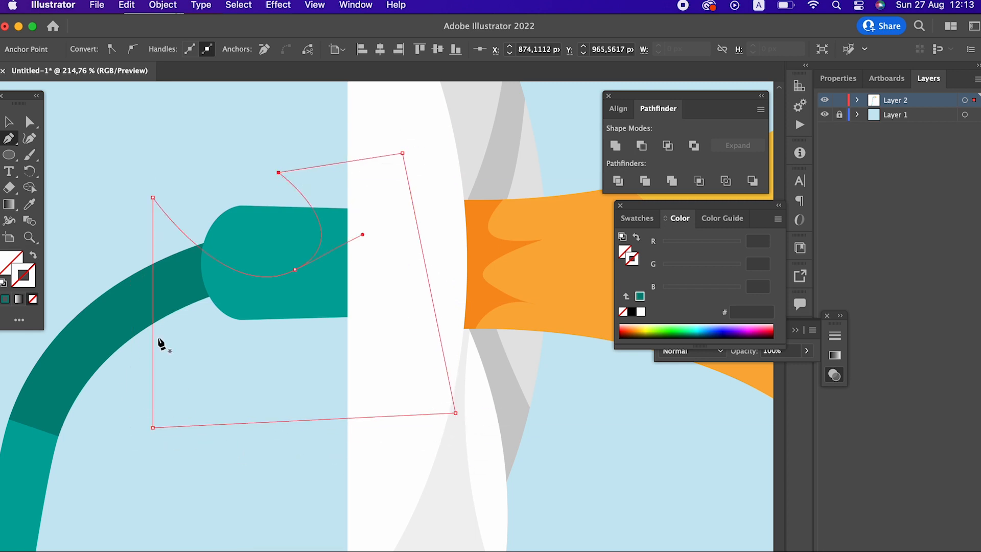
Fill the shadow shape with dark teal 03877A without a stroke, and divide it with the teal cap using Pathfinder
left_click(29, 203)
left_click(121, 311)
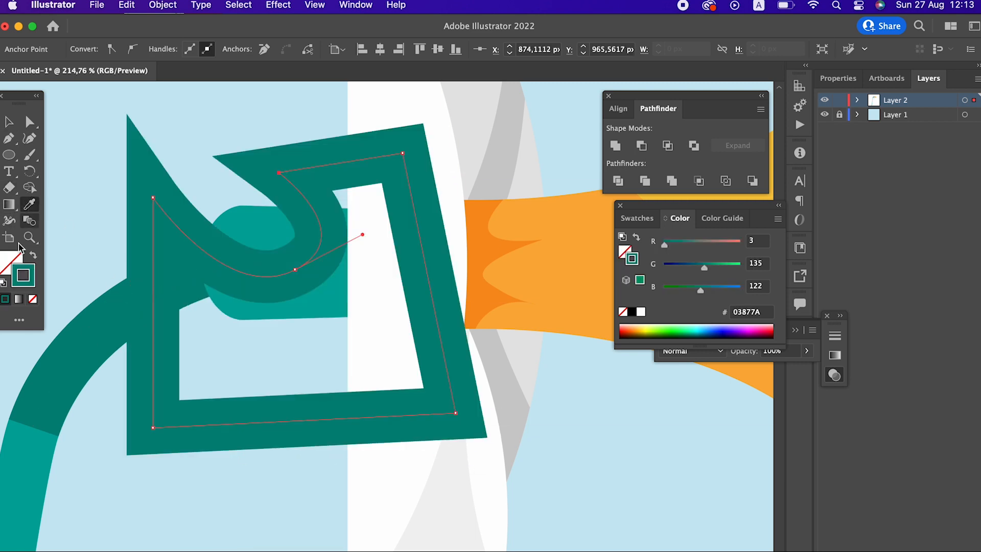
left_click(34, 255)
left_click(9, 121)
left_click(286, 233, "shift")
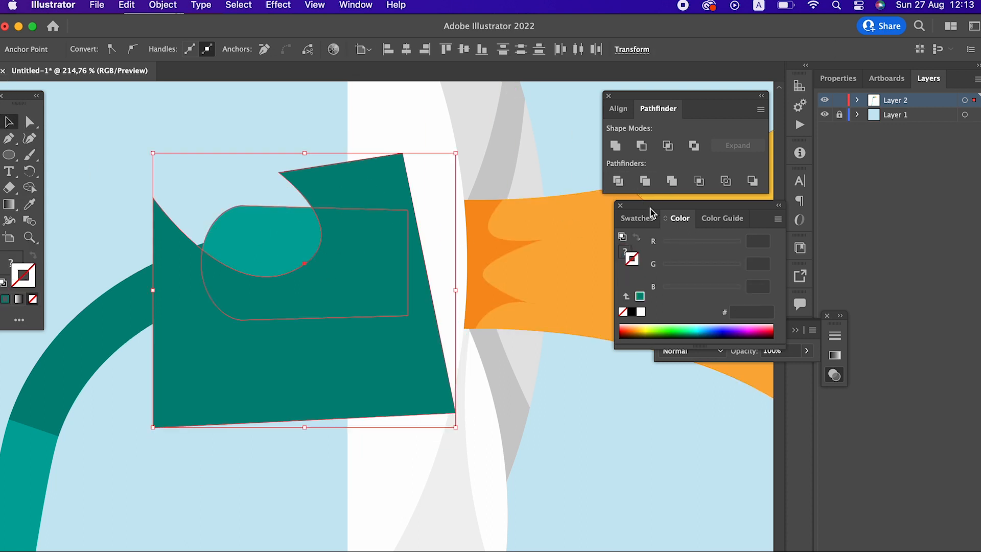
Send the divided cap pieces and the stem paths to the back, behind the white petals
mouse_move(94, 464)
left_mouse_down()
mouse_move(52, 435)
mouse_move(36, 377)
left_mouse_up()
scroll(35, 377, "left", 5)
left_click(162, 5)
mouse_move(188, 44)
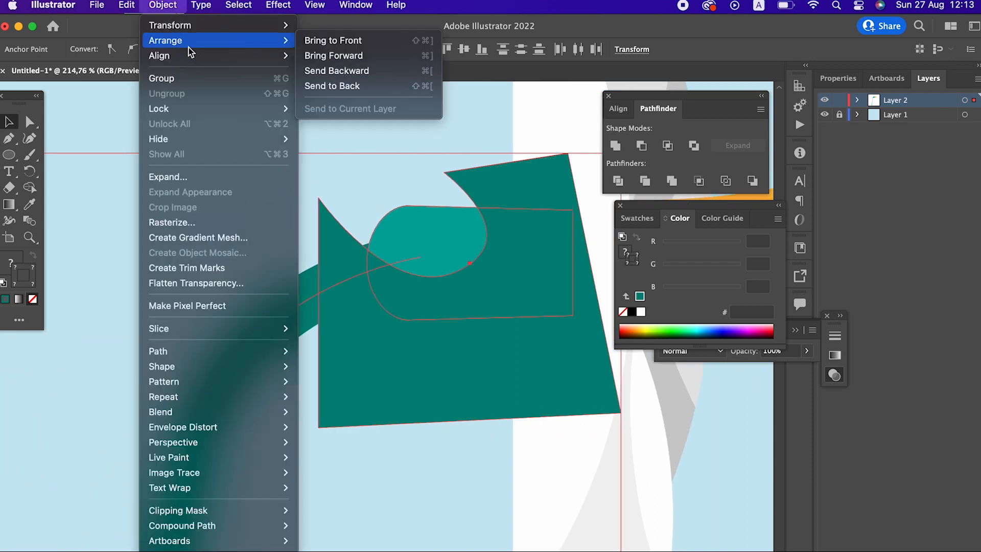
left_click(336, 86)
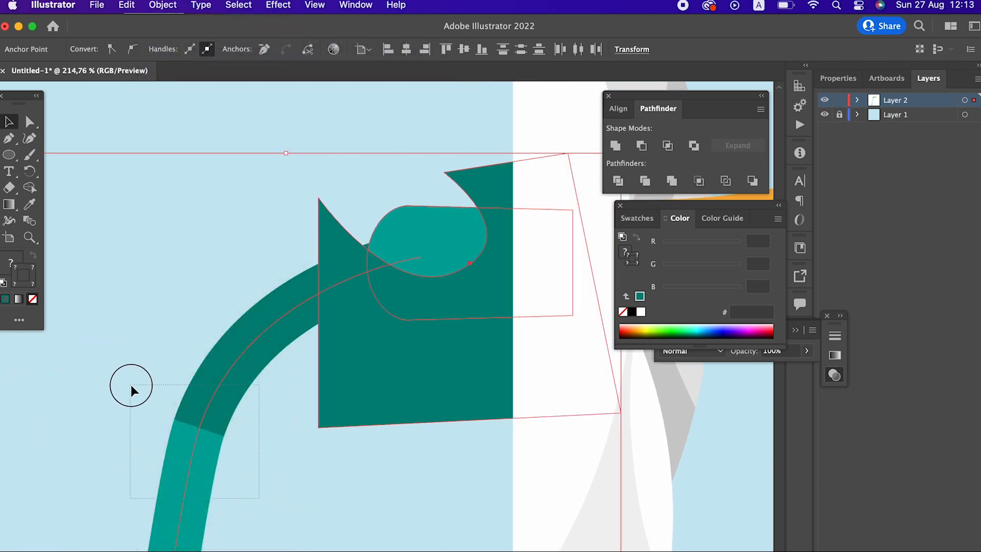
left_click_drag(131, 385, 131, 385)
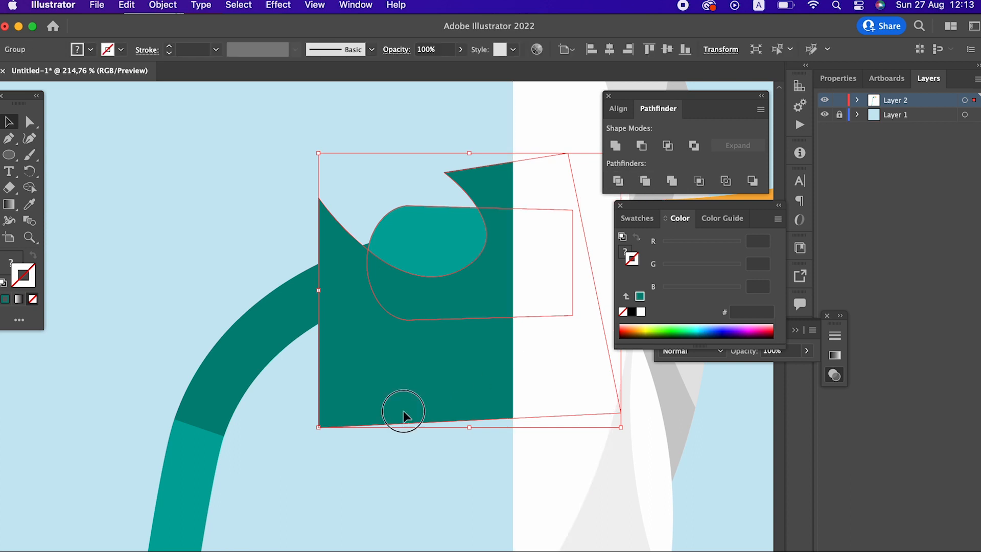
Delete the dark teal shadow pieces outside the cap and exit group isolation
double_click(404, 411)
left_click(412, 403)
key("Delete")
double_click(418, 451)
Expand the light and dark stem paths into filled shapes and deselect them
key("z")
left_click_drag(395, 293, 387, 335)
left_click_drag(348, 340, 354, 314)
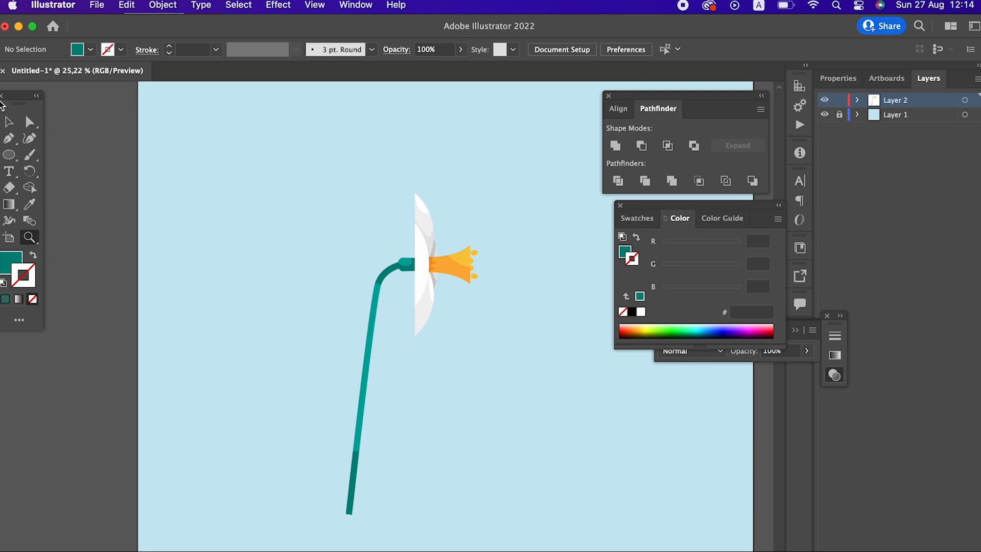
left_click_drag(346, 273, 506, 212)
left_click_drag(482, 287, 370, 328)
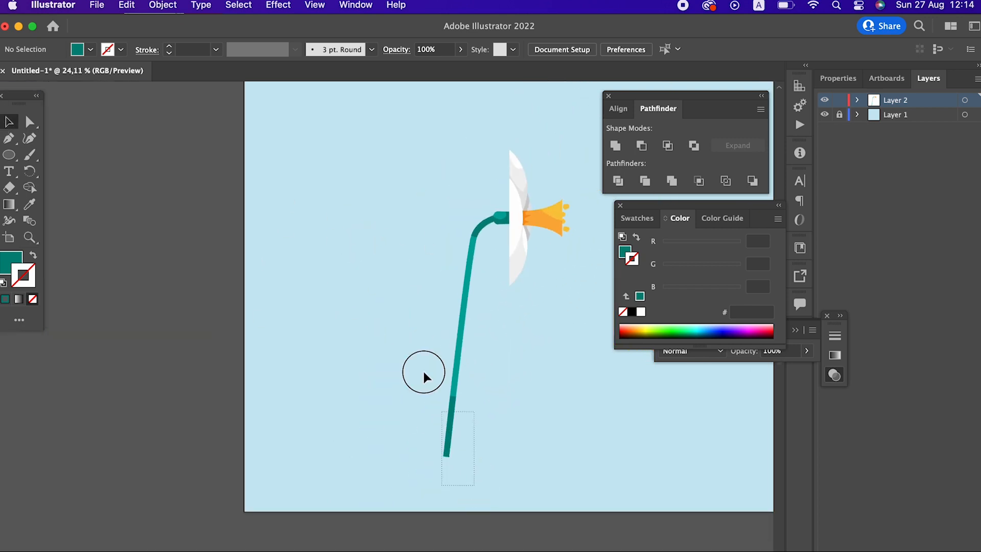
left_click_drag(389, 220, 390, 220)
left_click(162, 5)
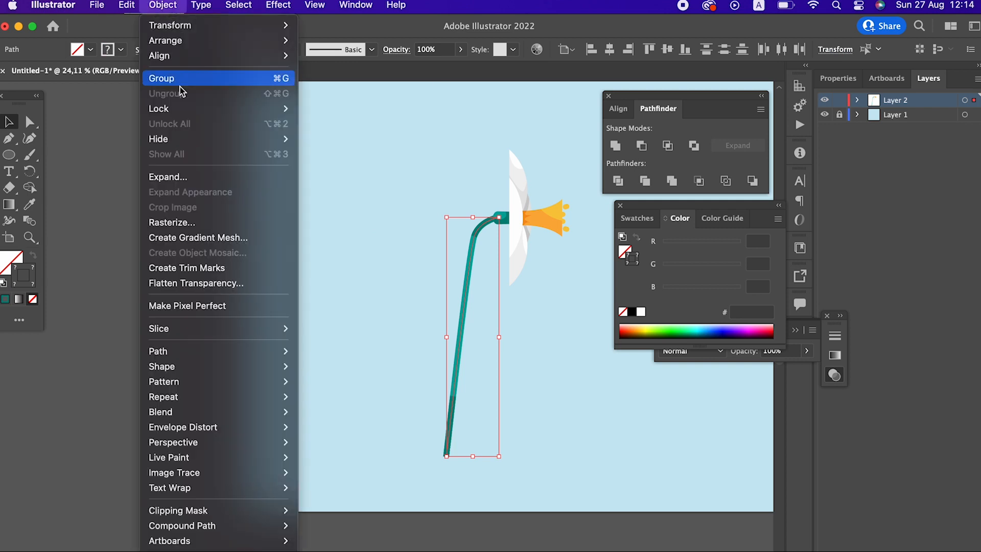
left_click(169, 175)
left_click(531, 402)
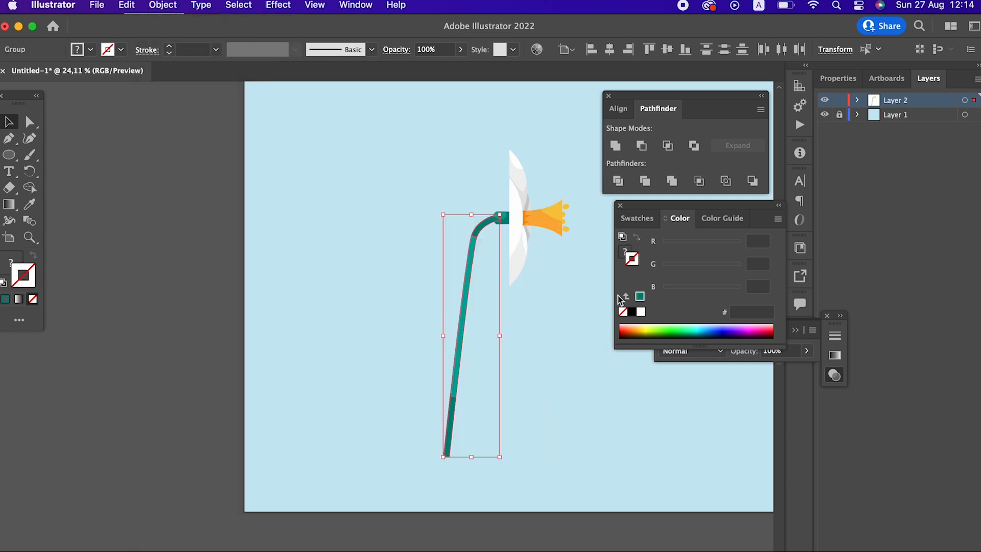
left_click(555, 354)
Draw a thin curved highlight shape about 31 px wide and 4 px high across the light upper part of the cap
key("z")
left_click(558, 383)
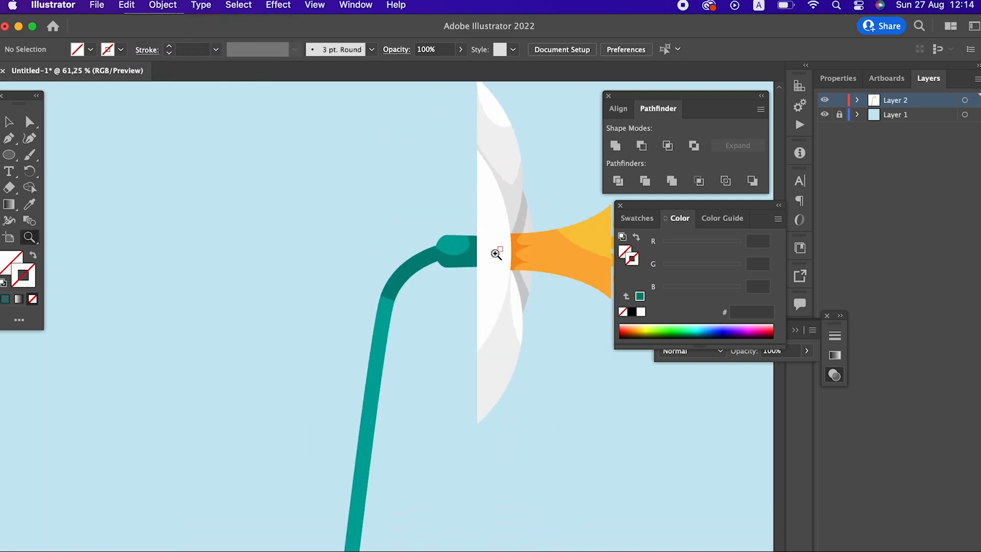
left_click(456, 269)
left_click_drag(389, 219, 489, 248)
key("z")
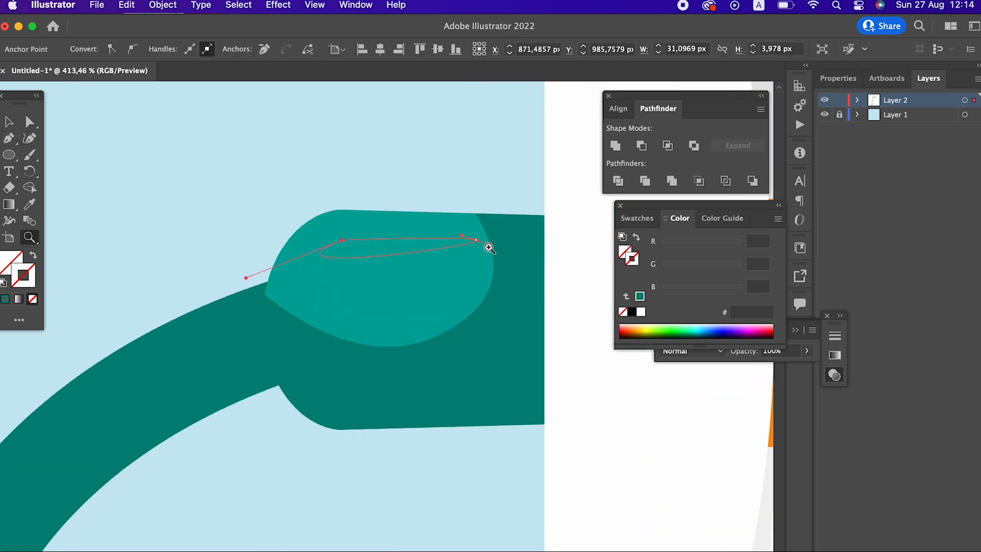
Sample the cap's teal for the highlight shape and brighten its fill to 0CC4B2
left_click(29, 204)
left_click(361, 302)
double_click(10, 261)
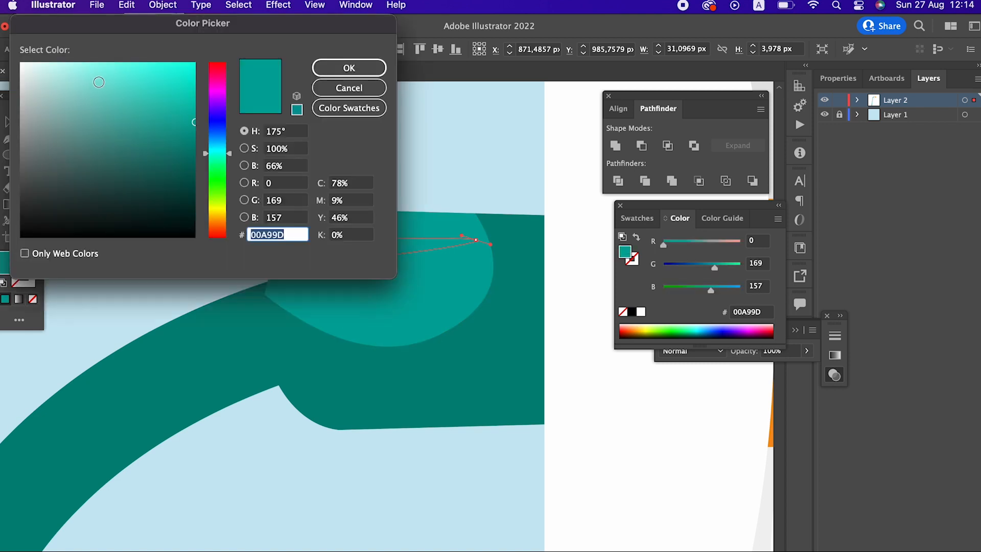
left_click(185, 103)
left_click(355, 68)
Adjust the anchor points and handles of the cap highlight with Direct Selection
key("z")
left_click_drag(458, 220, 591, 357)
left_click(29, 122)
left_click_drag(240, 271, 477, 471)
left_click_drag(318, 271, 312, 252)
Reshape the cap highlight with the Curvature tool, bulging its lower edge and extending its pointed end toward the petals
key("z")
left_click_drag(378, 210, 292, 278)
left_click(28, 141)
left_click_drag(424, 233, 496, 247)
key("Delete")
key("Delete")
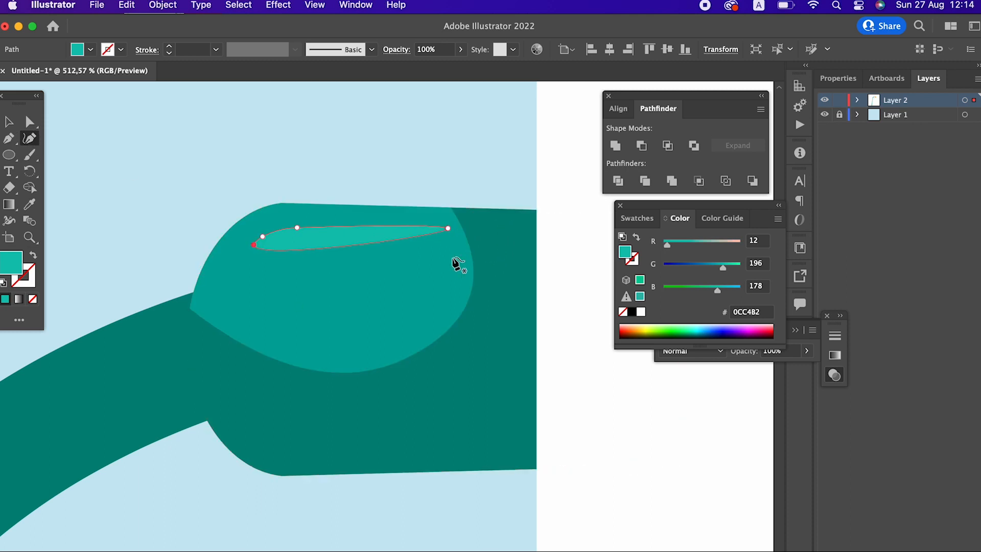
left_click_drag(421, 236, 426, 254)
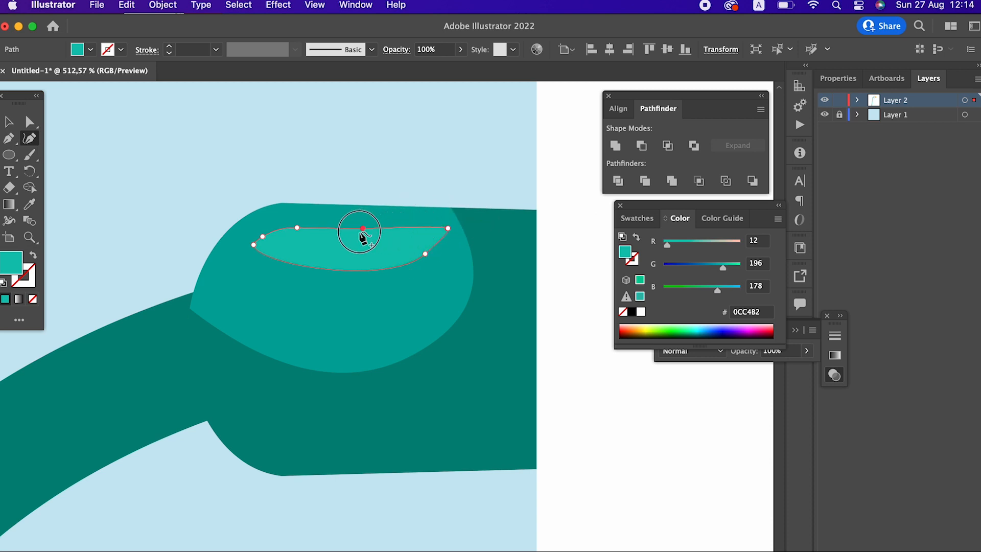
left_click_drag(449, 228, 77, 252)
Draw an elongated highlight about 30 px wide and 30 px high along the dark bend of the stem, filled with 0CC4B2
key("z")
left_click(77, 252)
left_click_drag(401, 239, 199, 250)
left_click_drag(416, 267, 329, 275)
left_click_drag(450, 294, 224, 293)
left_click_drag(272, 259, 462, 320)
left_click_drag(258, 240, 370, 271)
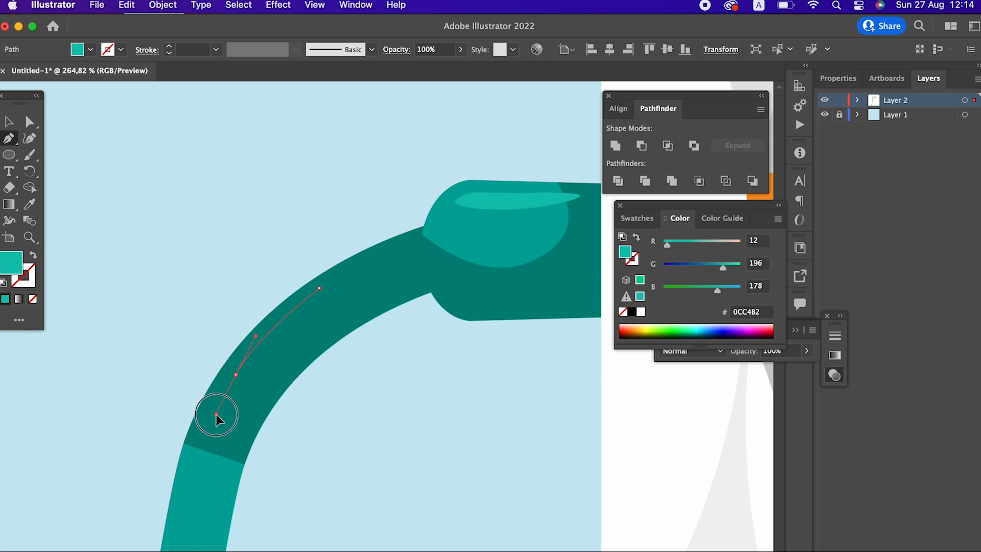
left_click_drag(216, 414, 213, 418)
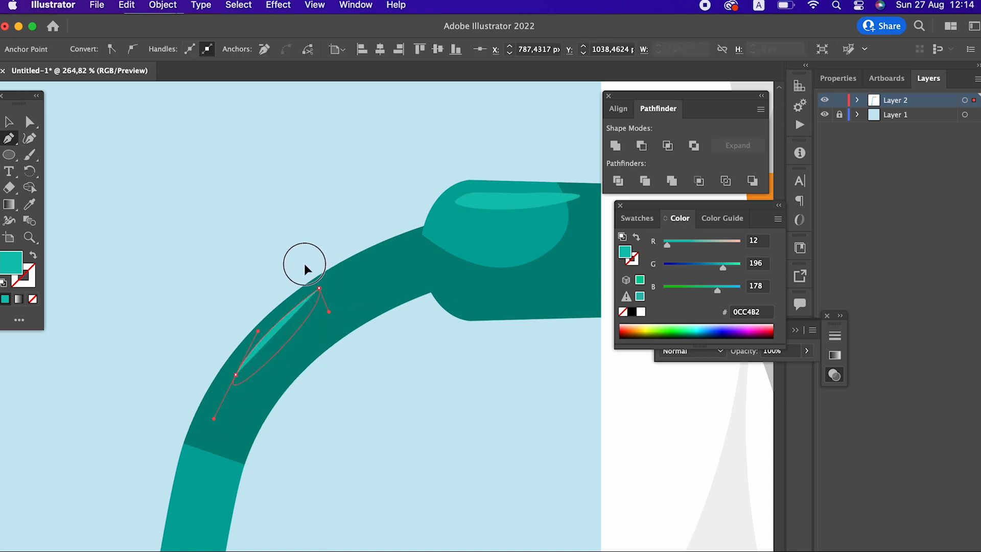
left_click_drag(271, 294, 262, 305)
Adjust the handles at the upper end of the stem bend highlight with Direct Selection
key("z")
left_click_drag(396, 363, 387, 395)
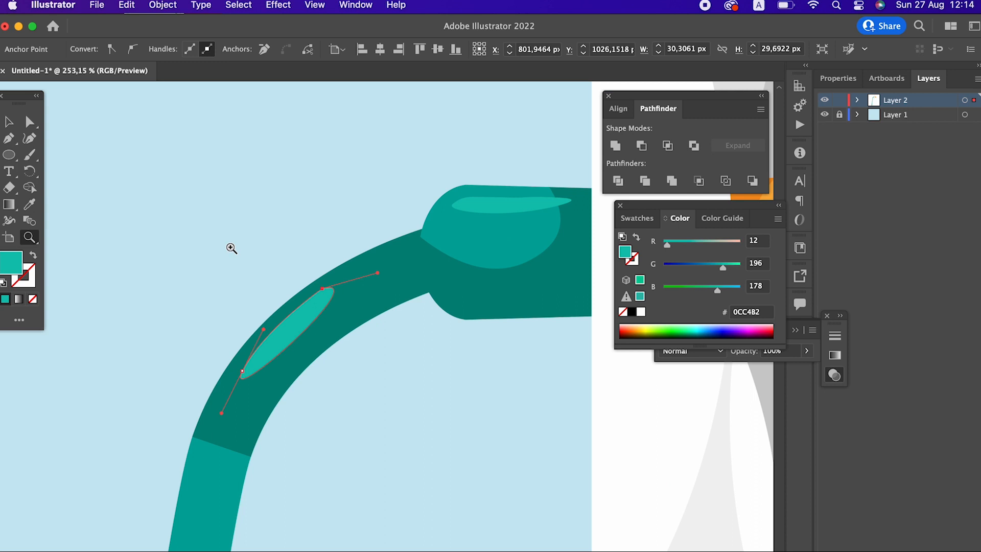
left_click_drag(315, 295, 449, 370)
left_click(31, 122)
left_click_drag(334, 305, 10, 333)
Draw a closed Pen shape covering the end of the dark stem bend where it meets the cap, with a curved outer edge
key("z")
left_click_drag(225, 337, 233, 308)
left_click_drag(253, 240, 503, 260)
left_click_drag(208, 349, 283, 381)
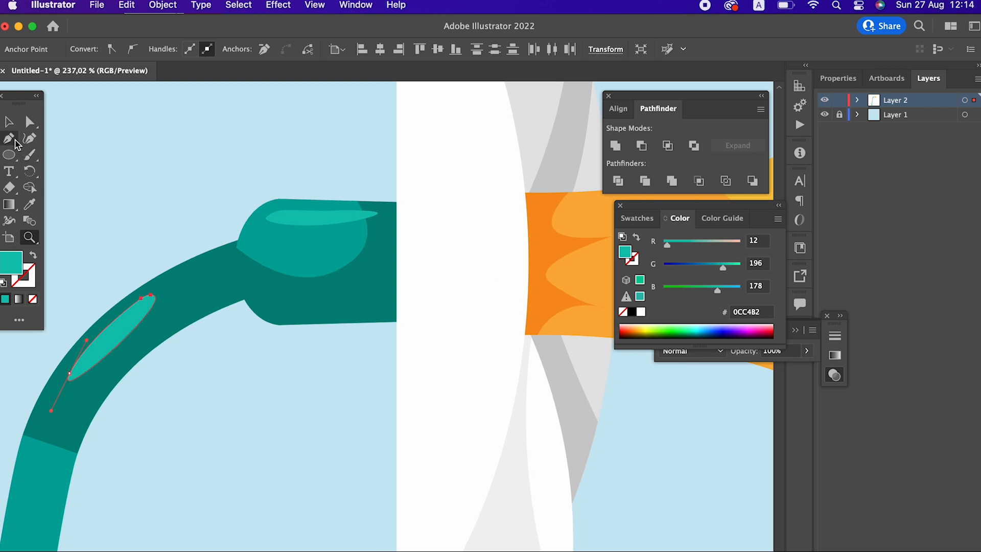
left_click(214, 226)
left_click_drag(127, 439, 128, 439)
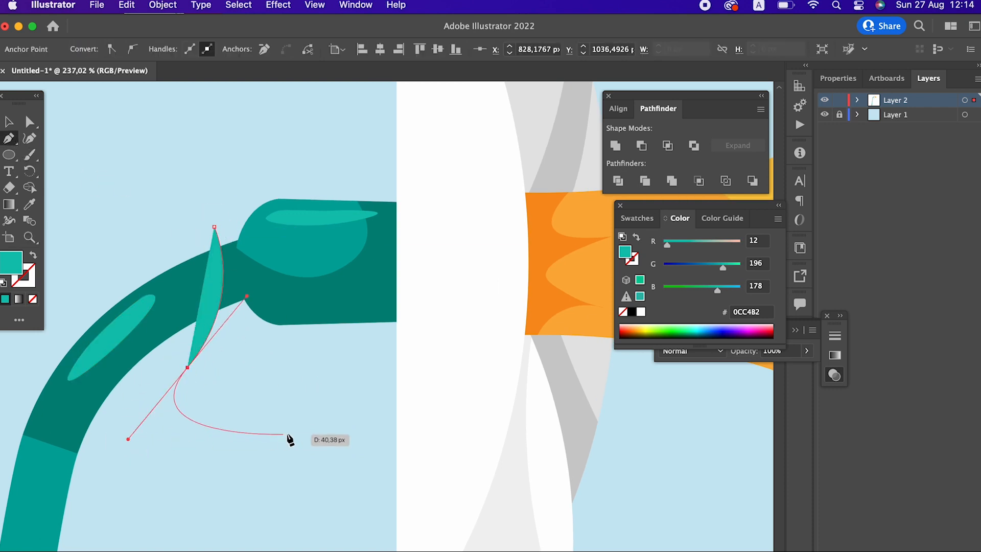
left_click(332, 412)
left_click_drag(302, 151, 250, 158)
left_click(215, 227)
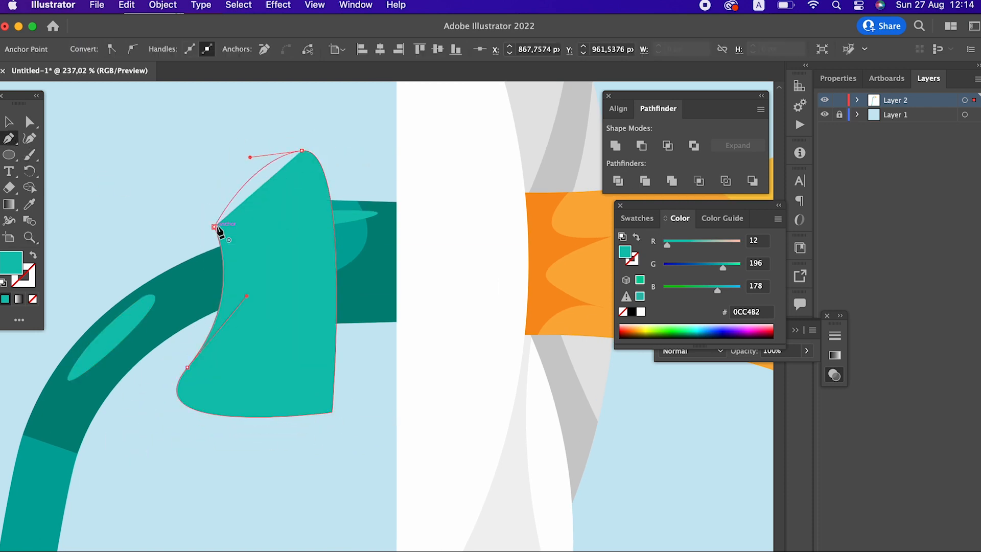
Send the stem, its dark bend and the new covering shape to the back, behind the cap
left_click(9, 121)
left_click(182, 280, "shift")
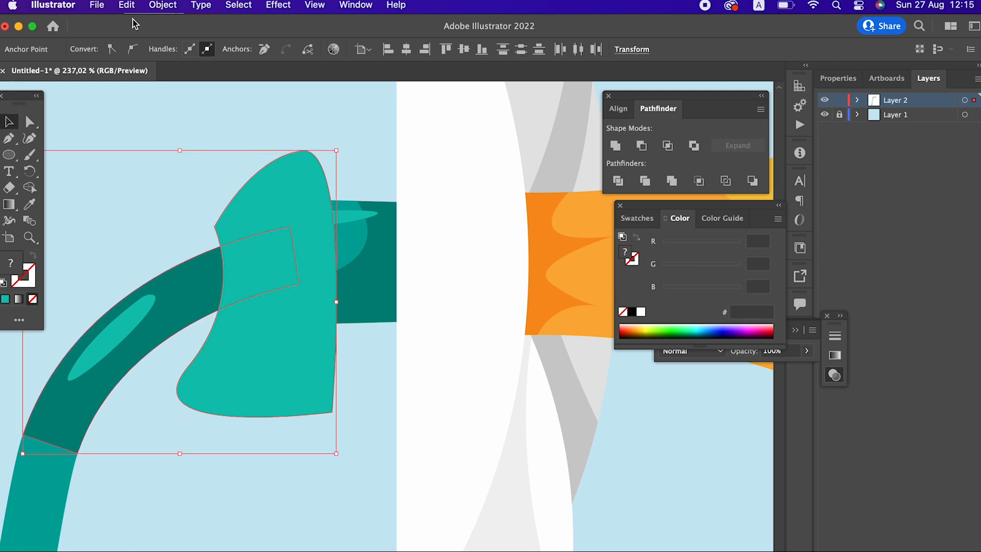
left_click(62, 485, "shift")
left_click(162, 6)
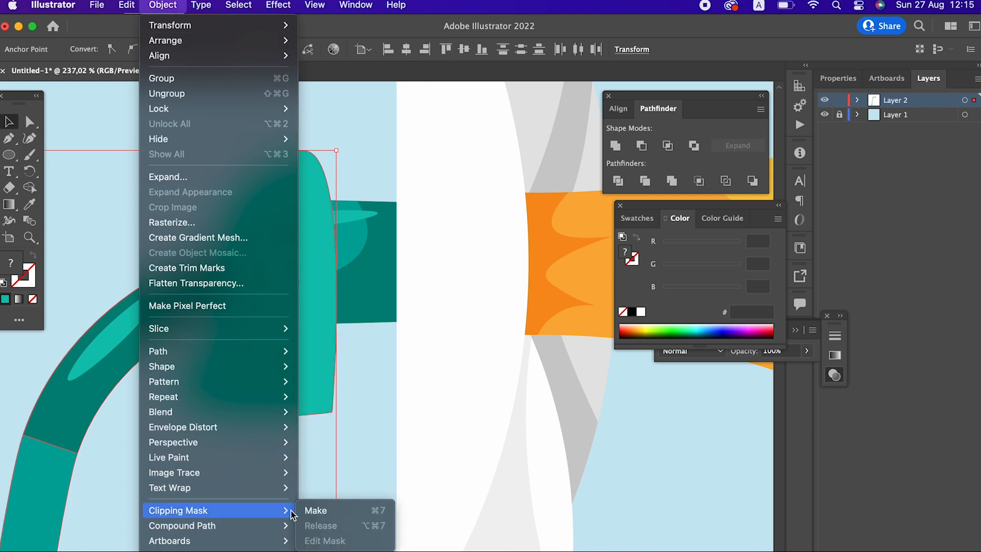
mouse_move(245, 56)
mouse_move(276, 40)
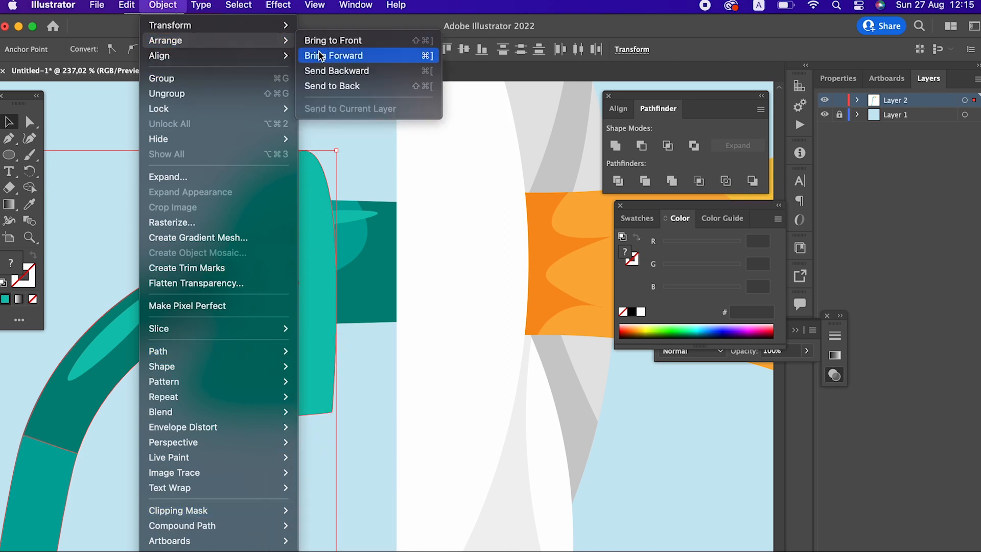
left_click(338, 86)
left_click(259, 492)
Recolor the covering shape from the stem's dark teal, darkening its fill to 036B5E
left_click(235, 384)
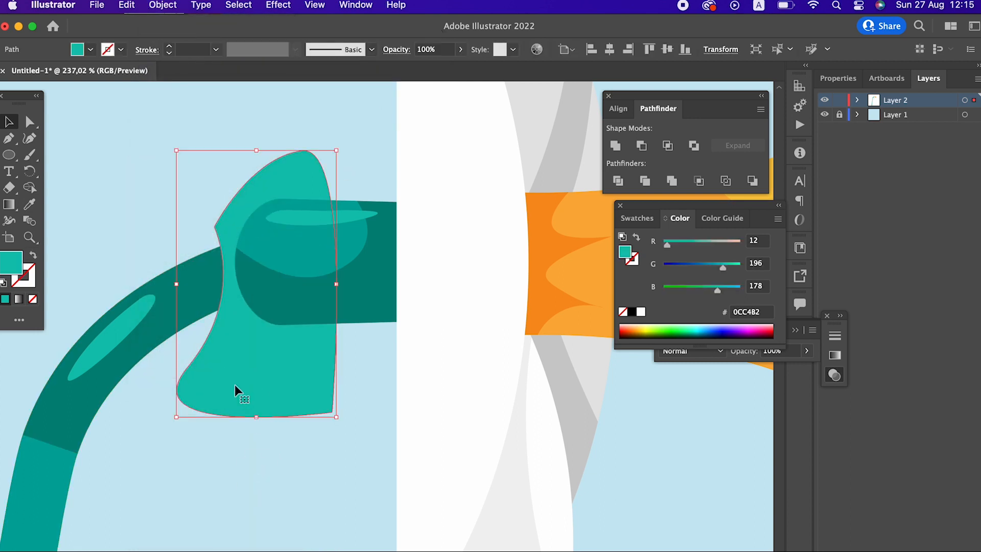
left_click(29, 204)
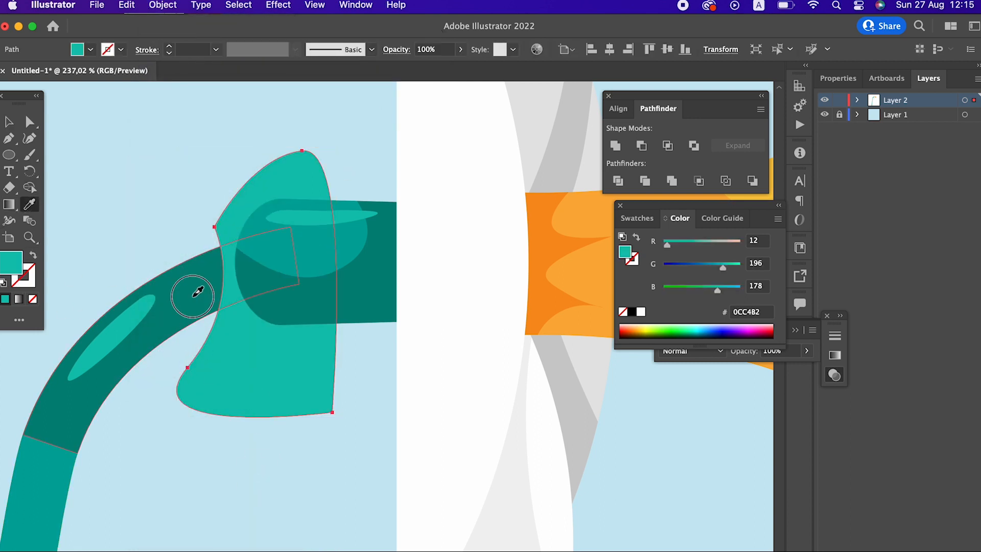
left_click(197, 292)
double_click(8, 267)
left_click_drag(190, 148, 189, 164)
left_click(347, 68)
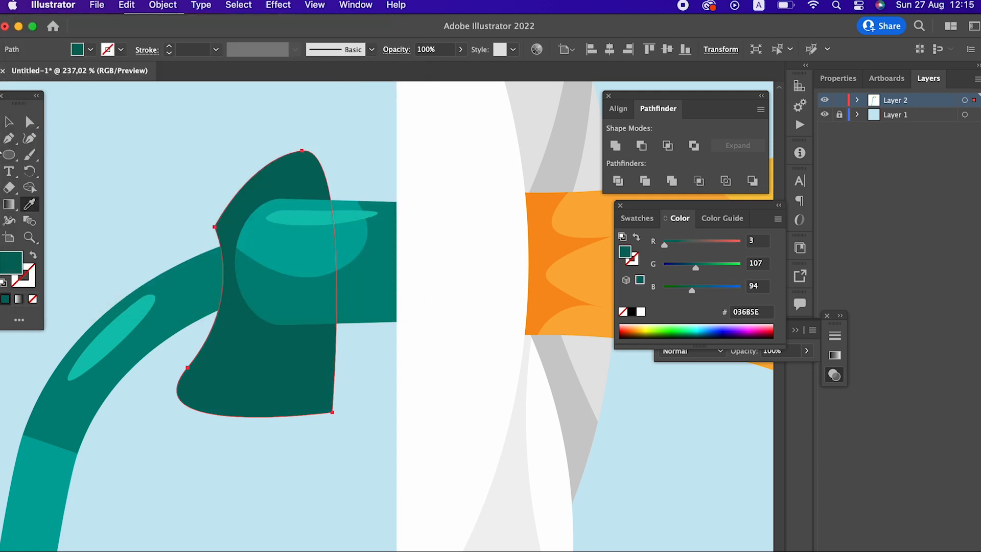
Divide the dark shape against the stem bend with Pathfinder and delete the pieces outside the stem, keeping a shadow band beside the cap
left_click(8, 125)
left_click(185, 303, "shift")
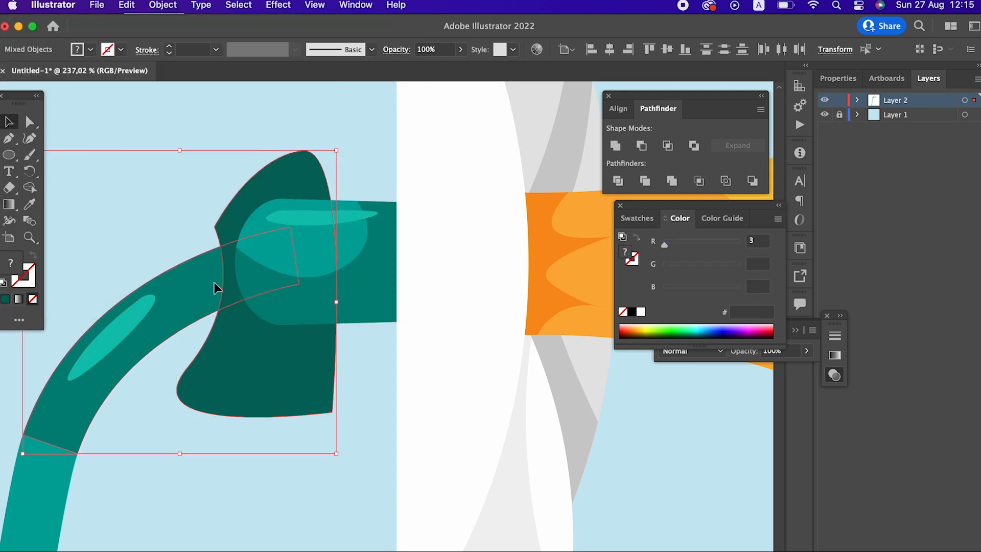
left_click(618, 180)
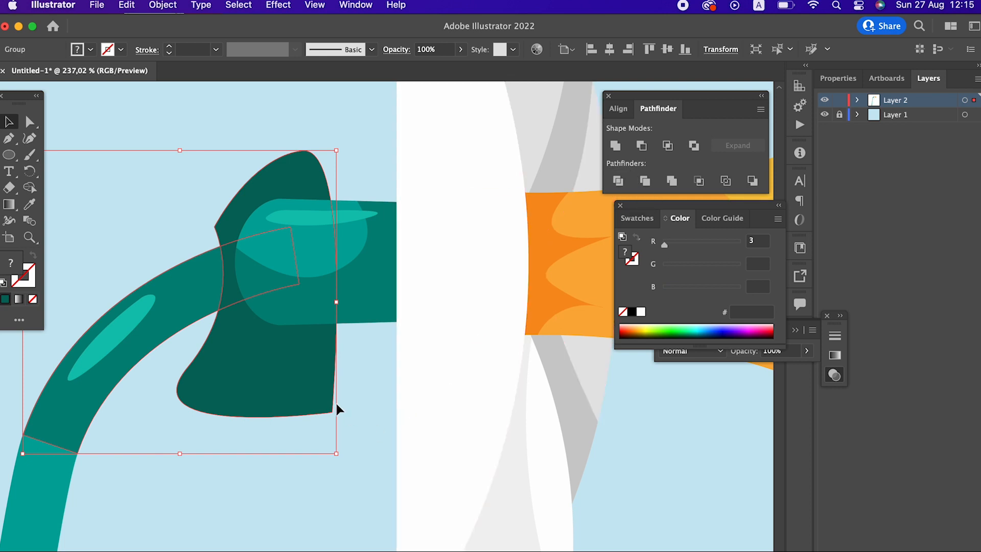
double_click(302, 393)
left_click(306, 395)
key("Delete")
double_click(331, 447)
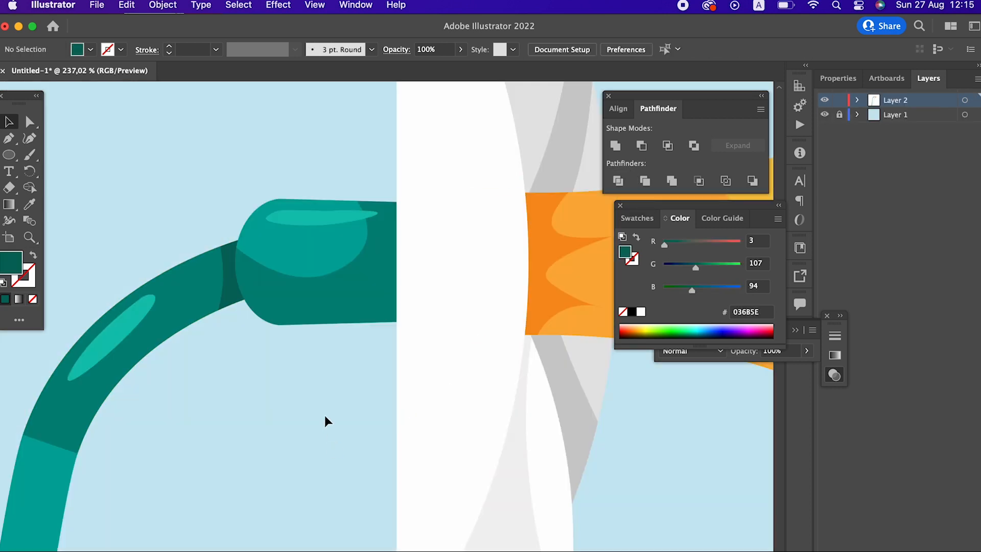
Group all parts of the flower into one object
key("z")
left_click_drag(217, 339, 358, 348)
left_click_drag(449, 341, 208, 348)
left_click_drag(483, 380, 368, 401)
left_click_drag(368, 401, 367, 193)
left_click_drag(476, 220, 313, 244)
left_click_drag(481, 297, 354, 383)
left_click_drag(351, 330, 362, 344)
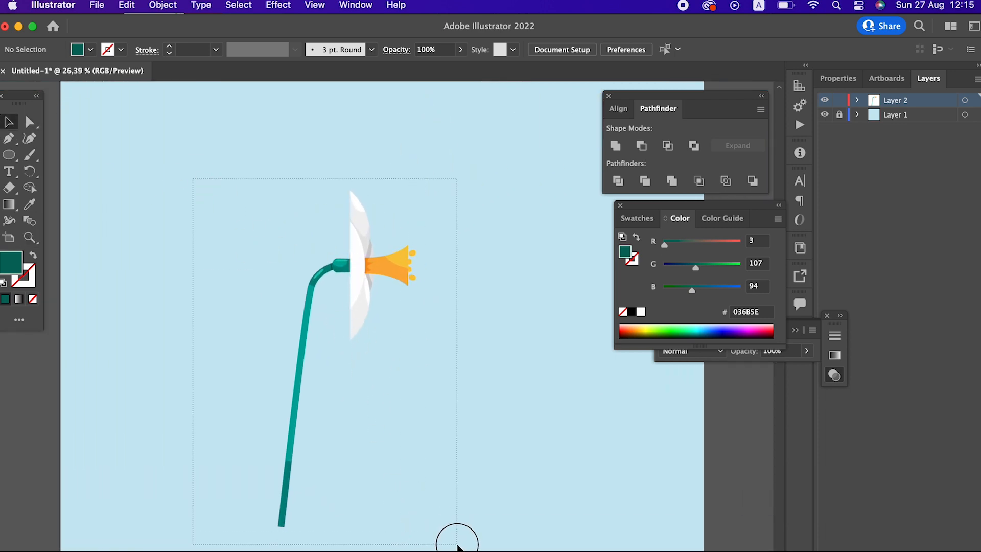
left_click_drag(192, 179, 457, 545)
left_click(163, 5)
left_click(153, 79)
Paste a copy of the flower group in front and rotate it counterclockwise, with its stem base meeting the original's
left_click(136, 6)
left_click(153, 78)
left_click(127, 5)
key("super+f")
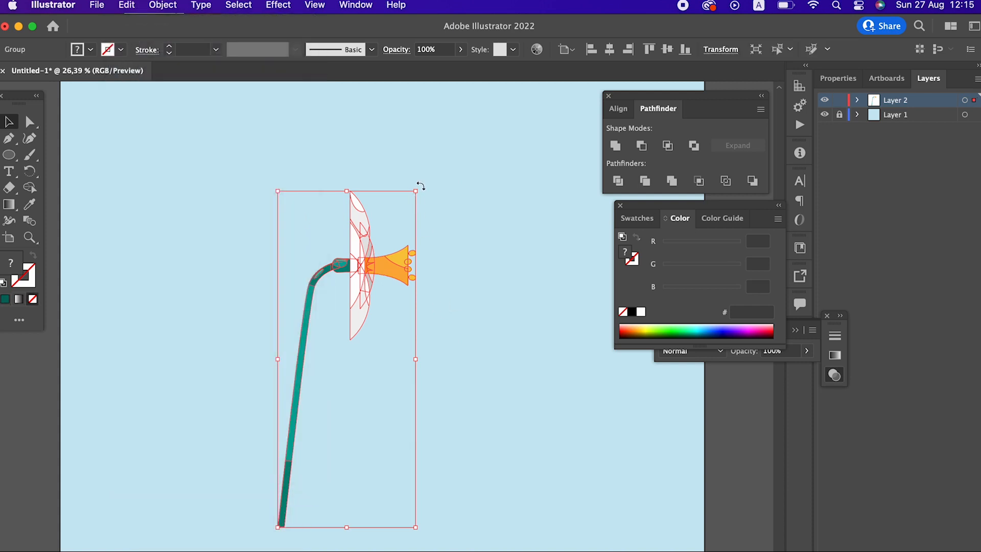
mouse_move(380, 163)
left_mouse_down()
mouse_move(429, 179)
mouse_move(392, 169)
left_mouse_up()
left_click(401, 267)
left_click_drag(373, 271, 318, 255)
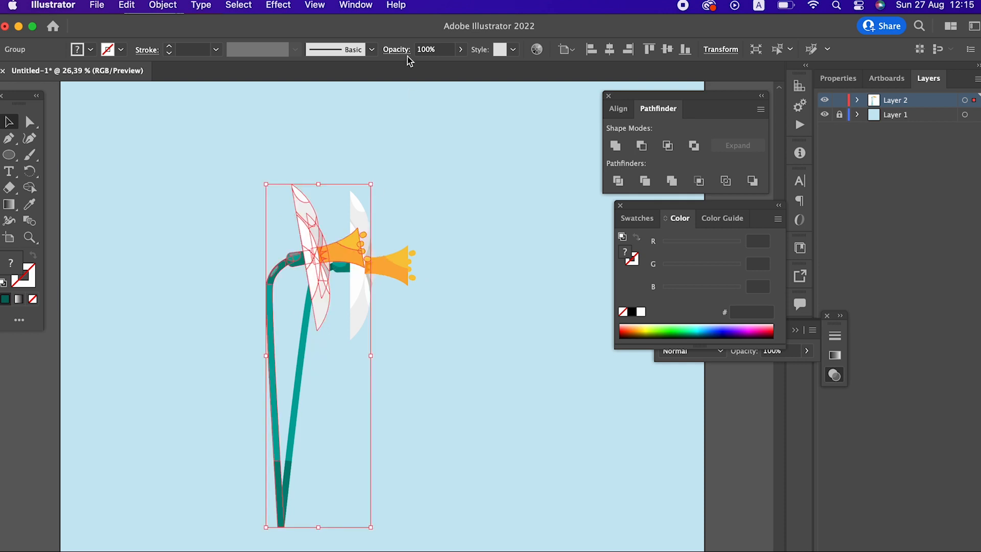
Send the tilted flower copy to the back, behind the original flower
left_click(160, 6)
mouse_move(179, 40)
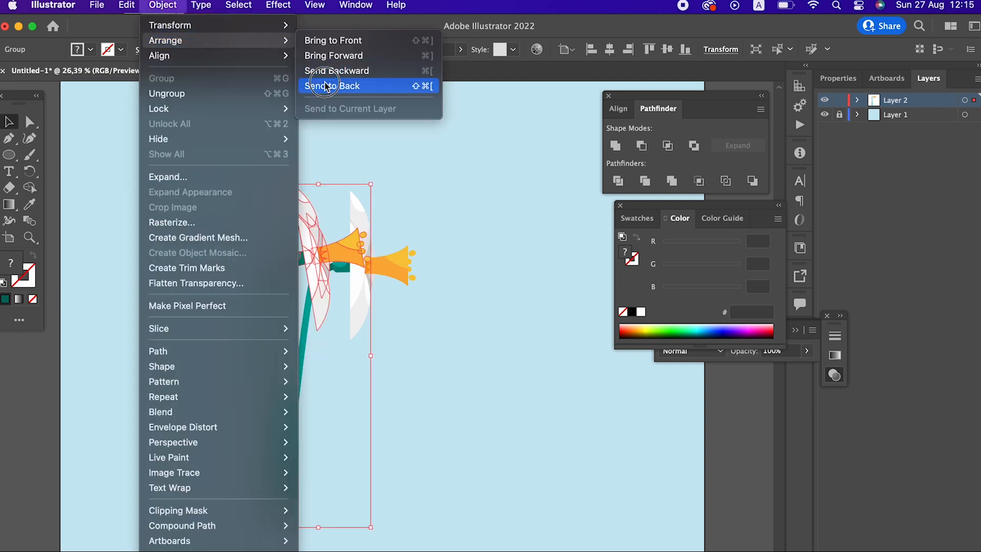
left_click(325, 84)
left_click(591, 344)
Copy the upright front flower and paste the duplicate in front
left_click_drag(478, 317, 428, 258)
key("z")
left_click_drag(358, 284, 416, 286)
left_click_drag(415, 285, 511, 343)
left_click_drag(511, 344, 448, 344)
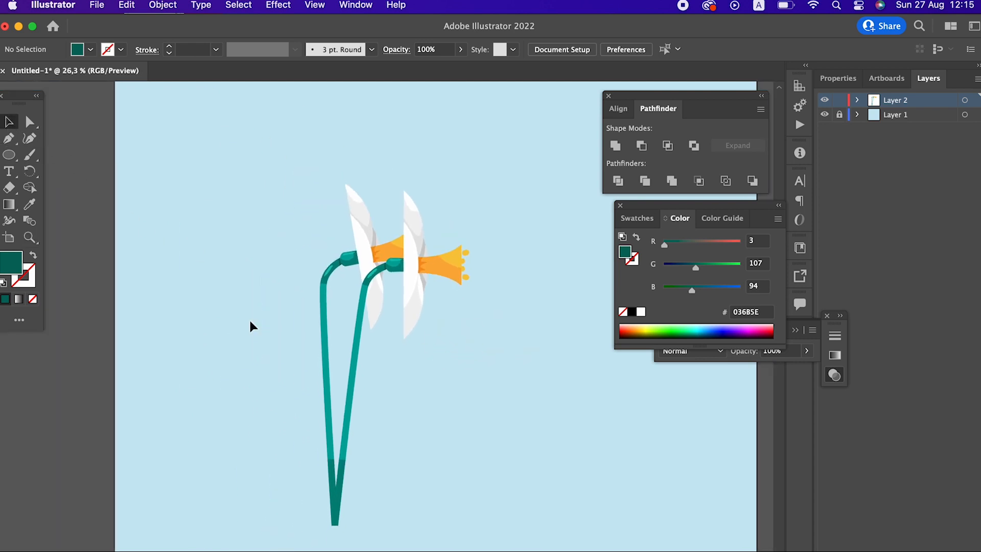
left_click(349, 377)
left_click(129, 8)
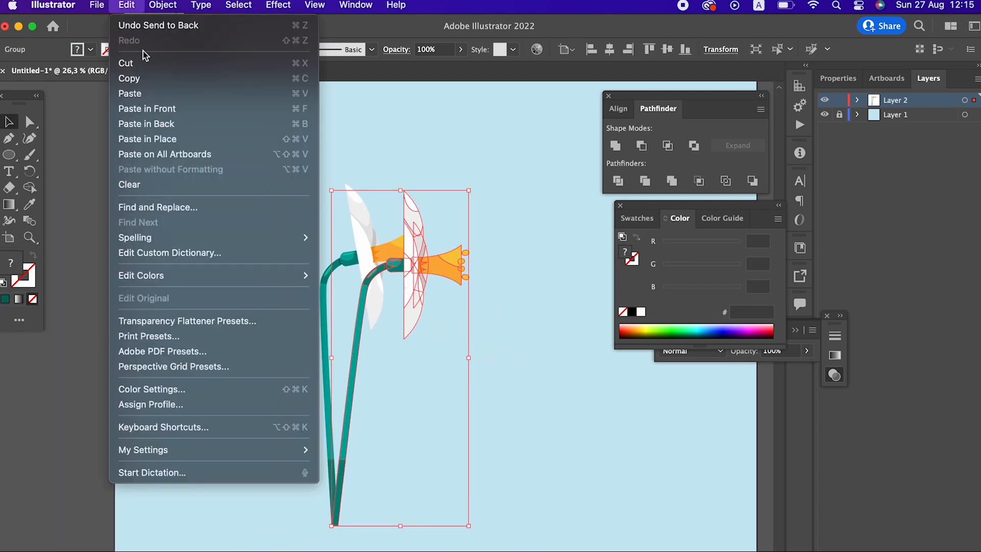
left_click(135, 80)
left_click(127, 6)
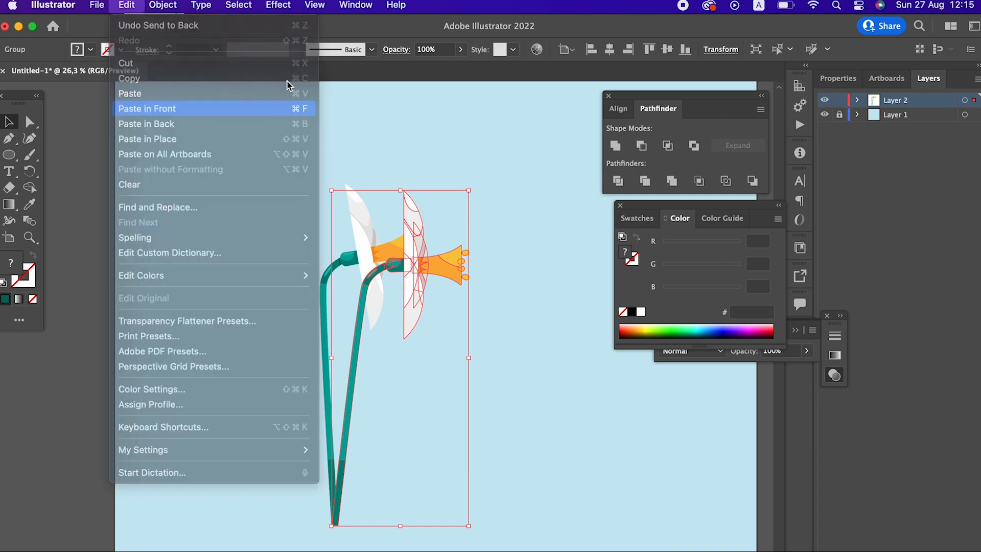
left_click(153, 108)
Rotate the third flower slightly and place its head below the other two, with its stem overlapping theirs
left_click_drag(415, 264, 279, 252)
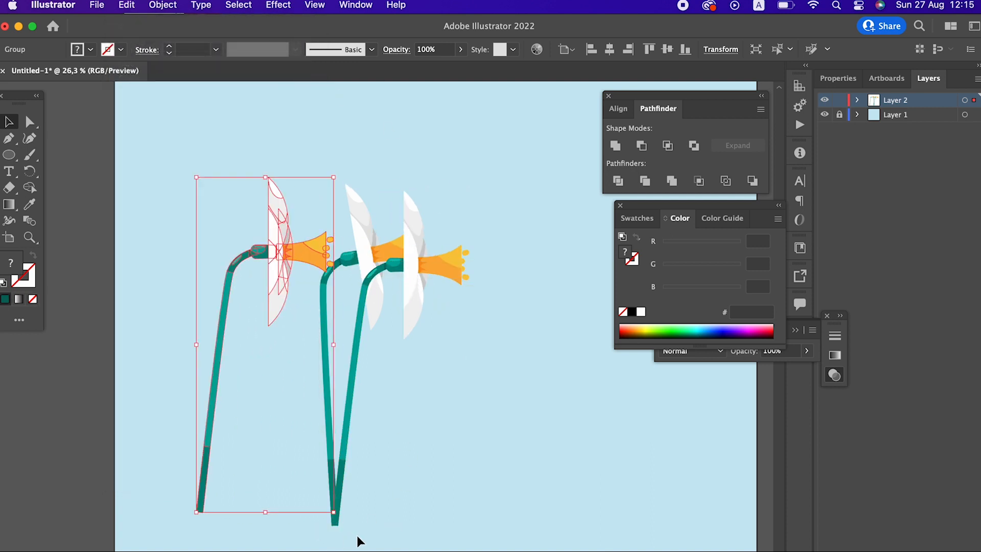
left_click_drag(191, 517, 215, 530)
left_click_drag(261, 251, 380, 341)
left_click_drag(448, 267, 470, 299)
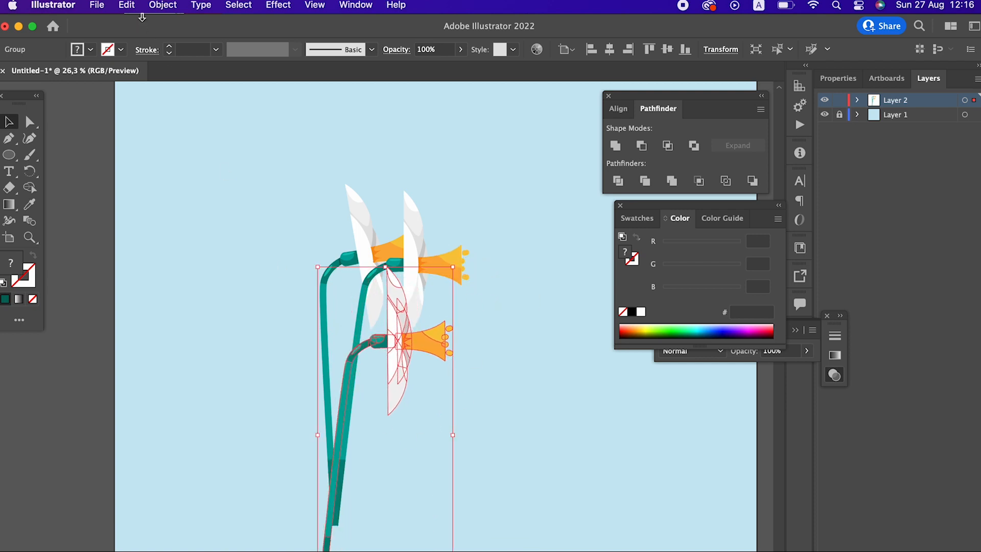
Send the third, lowest flower to the back, behind the other two
left_click(162, 6)
mouse_move(195, 40)
left_click(365, 87)
left_click(572, 411)
Move the upright front flower upward so its head sits above the other two flowers
key("z")
left_click_drag(530, 401, 414, 298)
left_click_drag(386, 298, 452, 360)
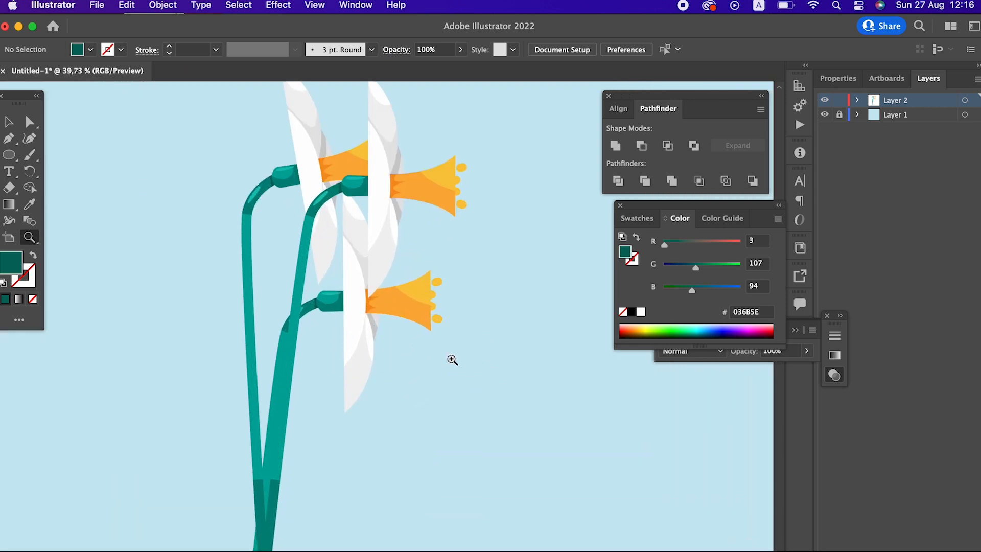
left_click(409, 302)
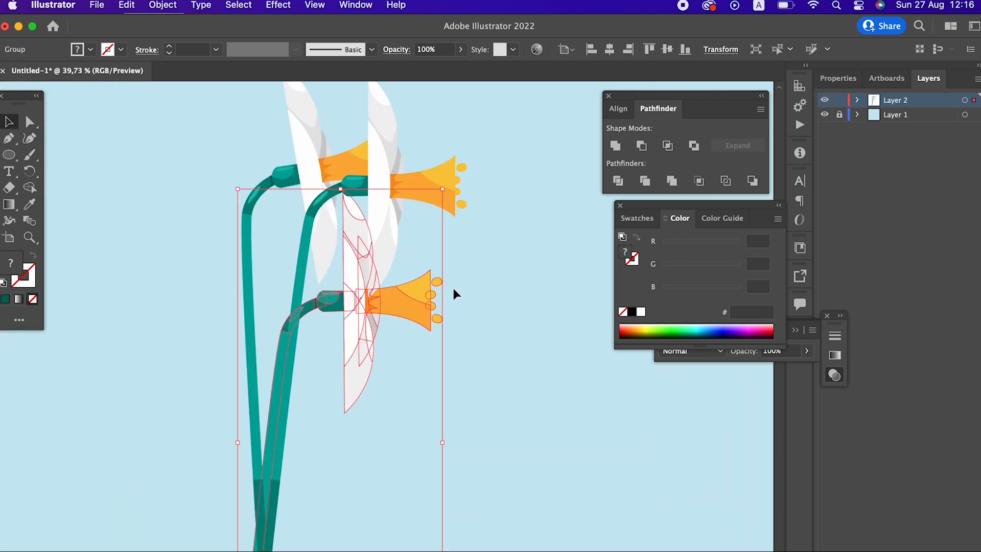
left_click(446, 185)
left_click_drag(527, 241, 556, 353)
left_click_drag(487, 296, 512, 174)
key("z")
left_click_drag(506, 242, 377, 286)
left_click(369, 296)
left_click_drag(427, 380, 402, 311)
left_click(420, 425)
Lengthen the tallest flower's stem with Direct Selection by extending its end down beside the tilted flower's stem end
left_click(30, 123)
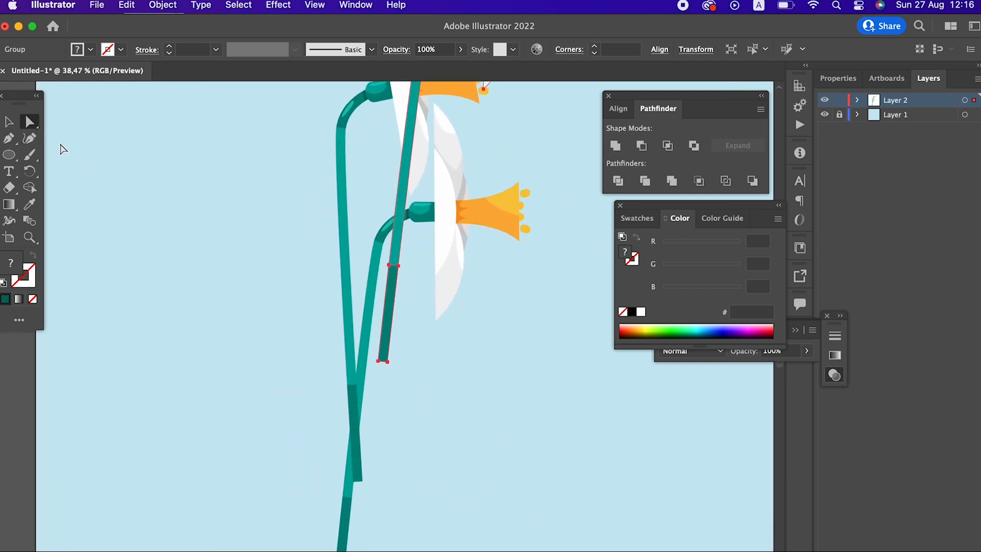
left_click_drag(371, 358, 375, 482)
key("z")
left_click_drag(437, 299, 636, 405)
left_click_drag(555, 340, 220, 317)
left_click_drag(435, 391, 372, 367)
left_click_drag(380, 243, 444, 250)
left_click_drag(445, 250, 366, 257)
Try to shorten the lowest flower's stem by moving its bottom anchor points up
left_click(28, 122)
left_click_drag(429, 548, 311, 519)
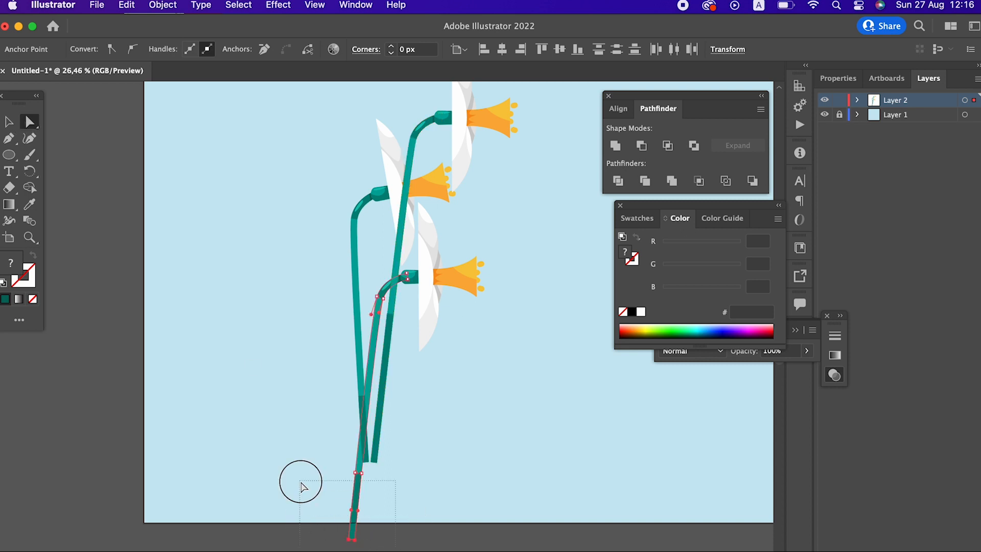
left_click_drag(356, 544, 357, 501)
Delete the dark shading from the foot of the lowest flower's stem and shorten the stem to end level with the others
key("z")
left_click_drag(352, 501, 557, 512)
left_click_drag(462, 492, 503, 271)
left_click(31, 123)
left_click(523, 311)
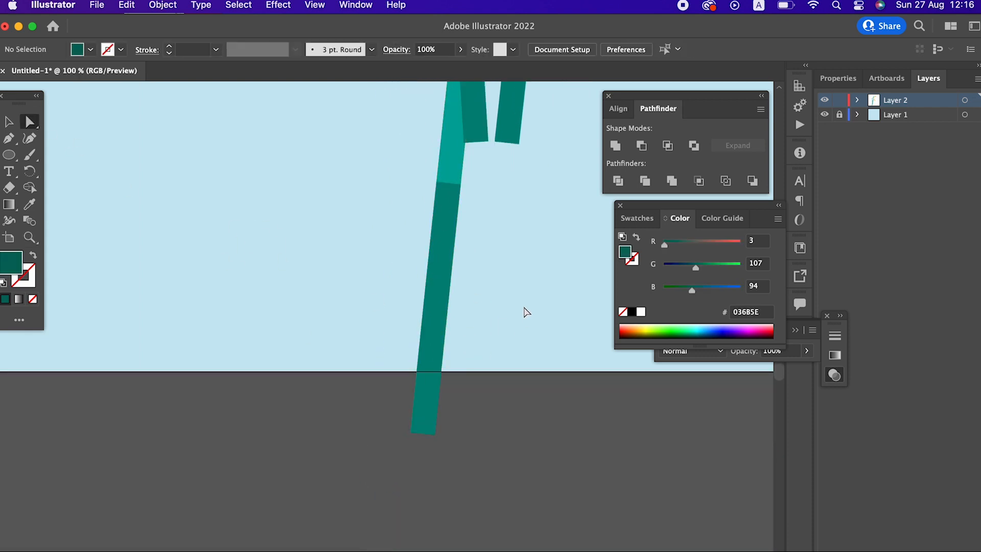
left_click(449, 226)
key("Delete")
left_click(423, 429)
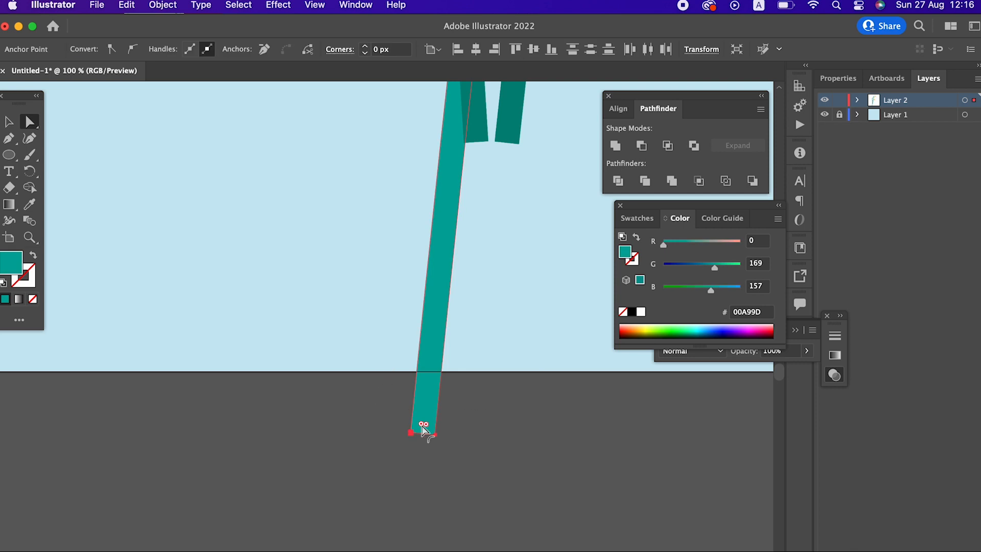
left_click_drag(437, 436, 485, 145)
Examine the arrangement of the three flowers and the alignment of their stem ends
key("z")
left_click_drag(524, 149, 430, 186)
left_click_drag(429, 186, 182, 462)
mouse_move(318, 297)
left_mouse_down()
mouse_move(287, 290)
mouse_move(323, 296)
left_mouse_up()
left_click_drag(495, 118, 514, 344)
left_click_drag(522, 249, 292, 275)
key("v")
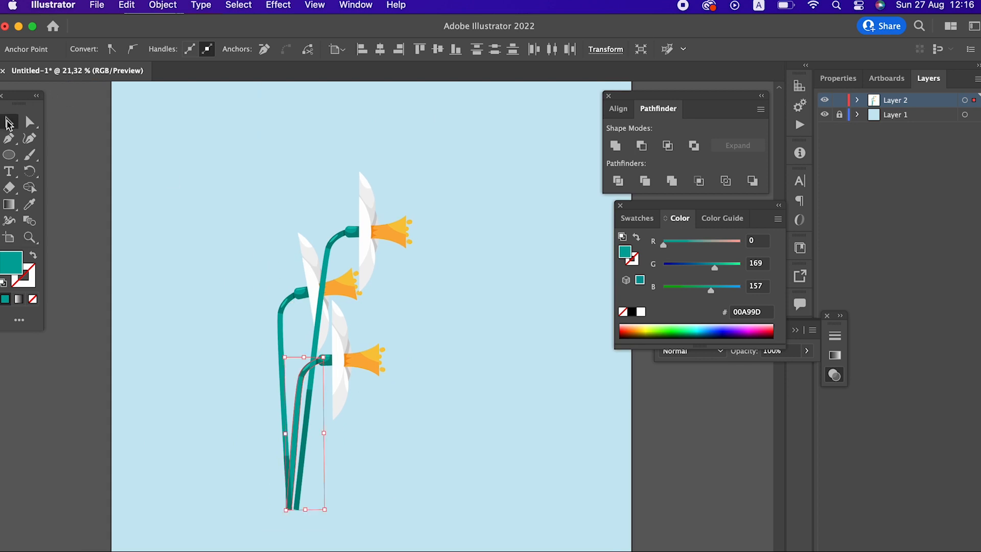
left_click(464, 455)
left_click(324, 282)
left_click_drag(373, 239, 451, 212)
left_click(471, 463)
left_click_drag(396, 517, 430, 517)
Draw a long closed leaf with the Pen tool, from the stem base to a rounded tip left of the flowers, filled with 00A99D
left_click(10, 140)
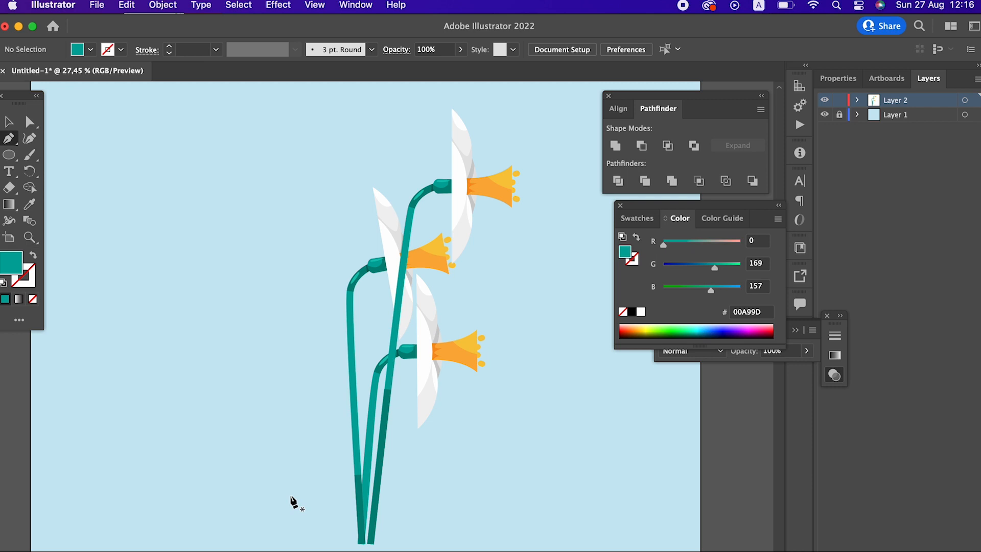
left_click(359, 543)
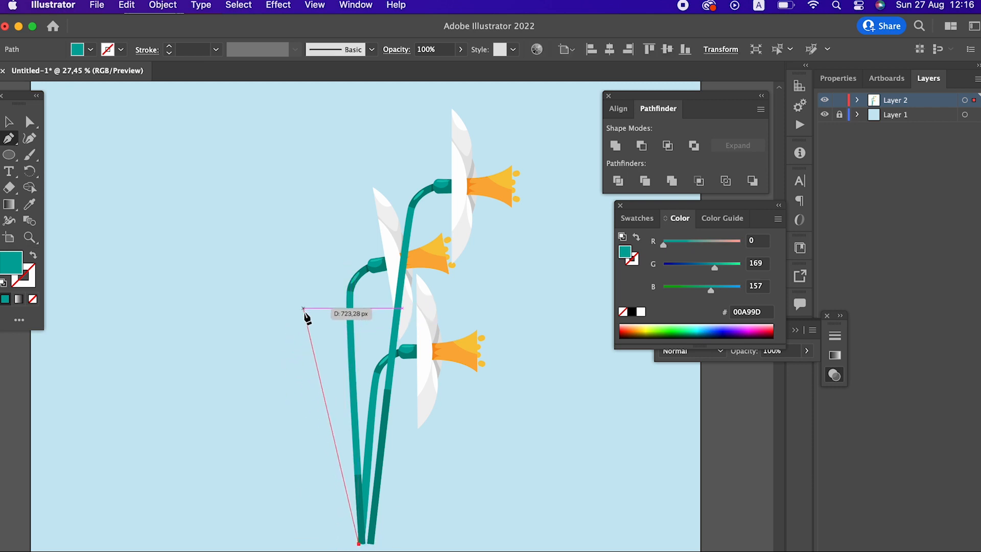
left_click_drag(313, 335, 322, 308)
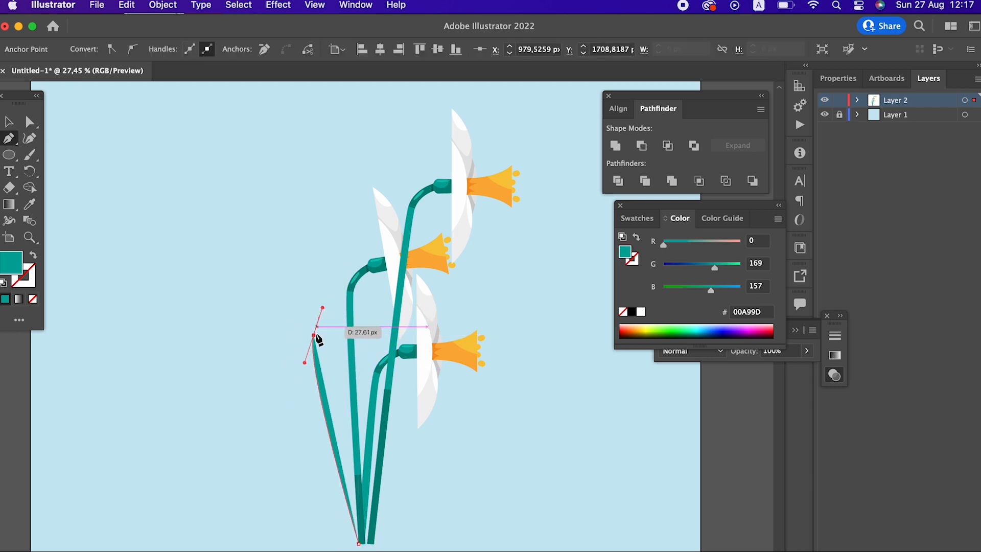
left_click(366, 544)
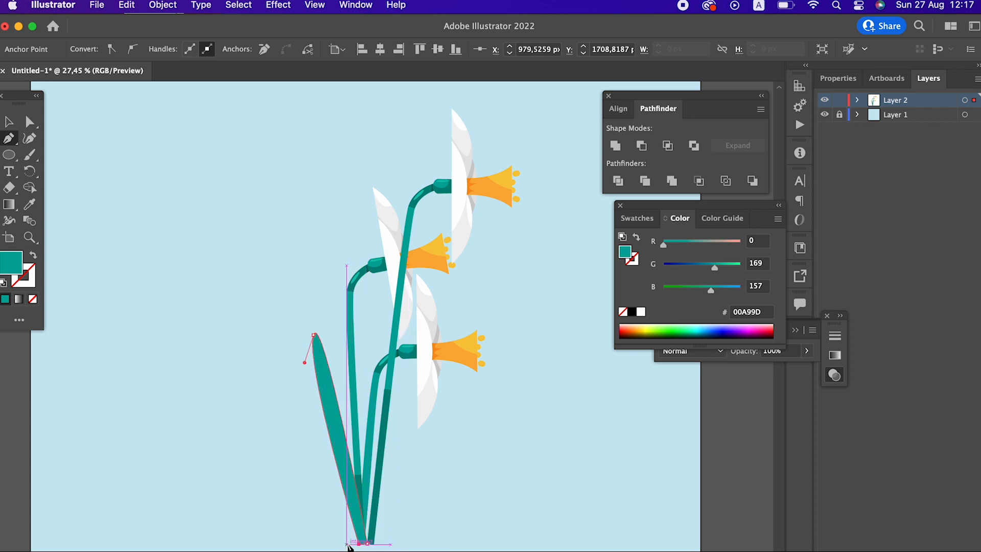
left_click(10, 122)
left_click(350, 532)
Slim the leaf by curving its inner edge inward with the Curvature tool
key("z")
left_click(387, 453)
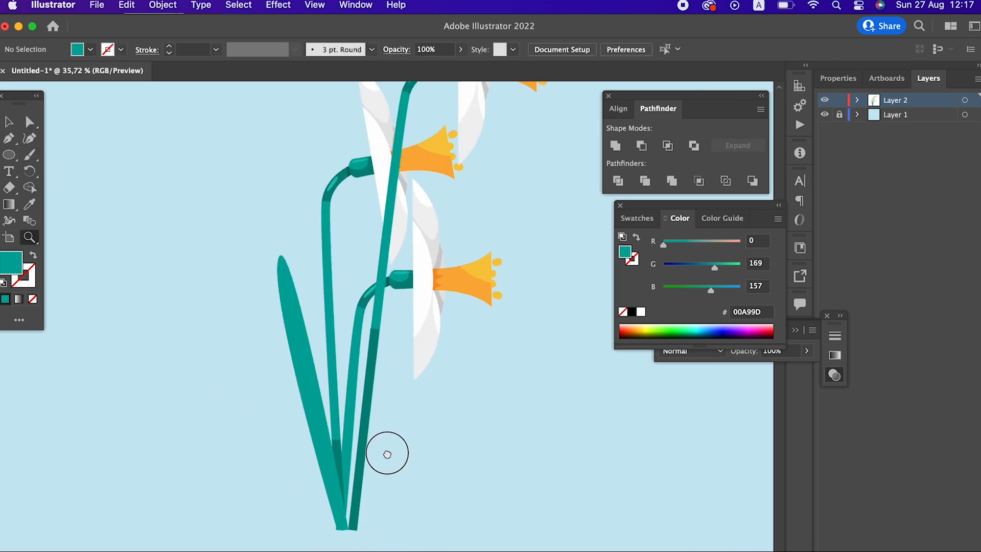
left_click(284, 335)
left_click(32, 139)
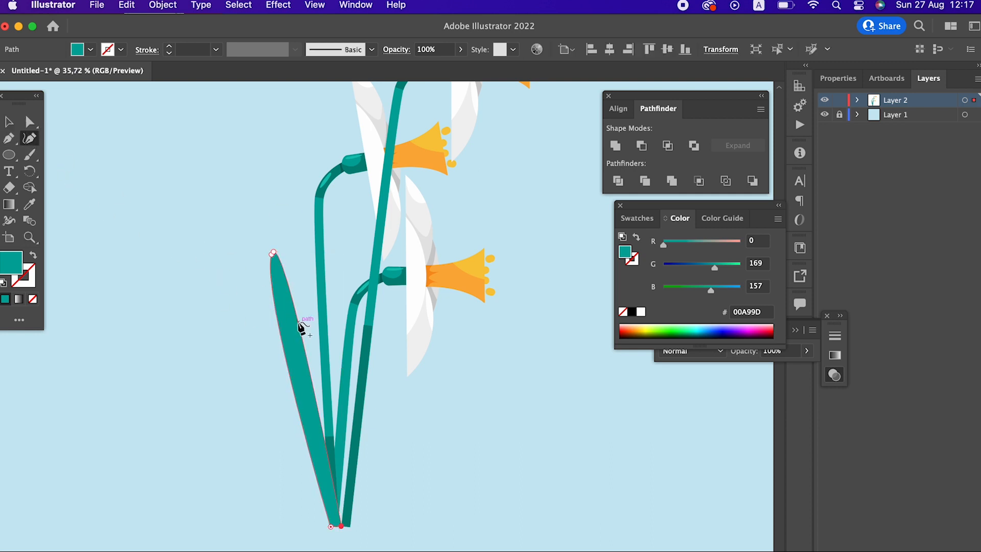
left_click(292, 326)
left_click(9, 121)
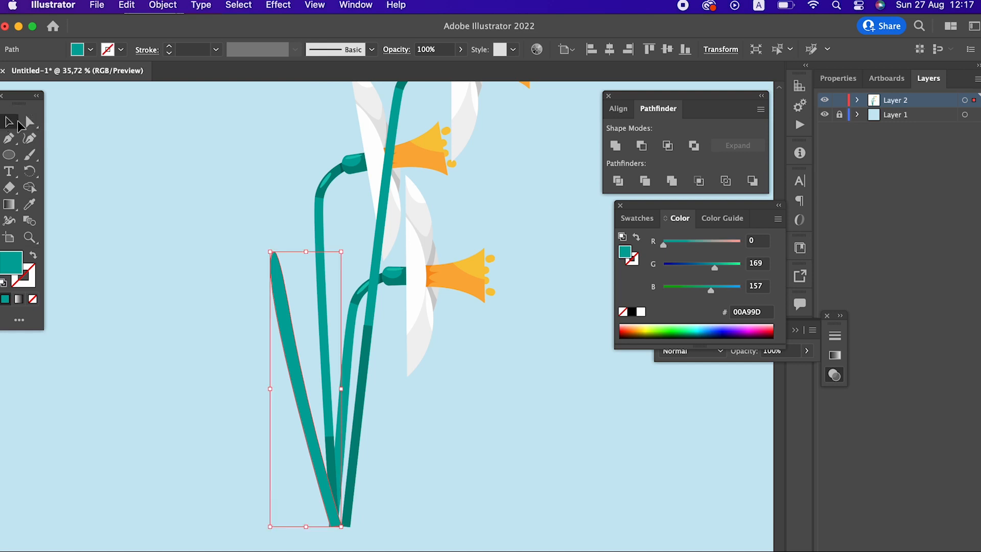
left_click(75, 218)
Draw a second, shorter closed leaf with the Pen tool from the stem base up to a tip beside the lowest flower's stem
left_click(9, 138)
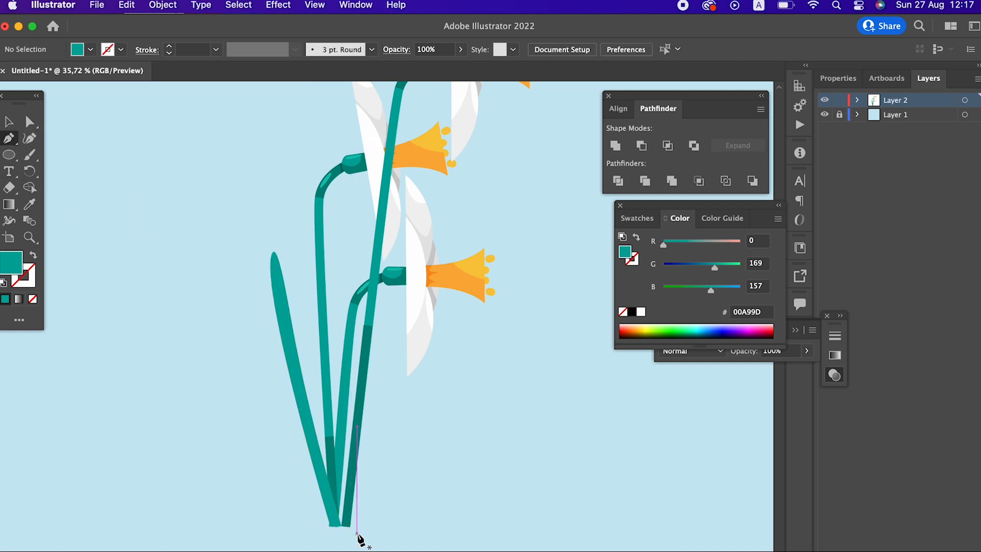
left_click(331, 527)
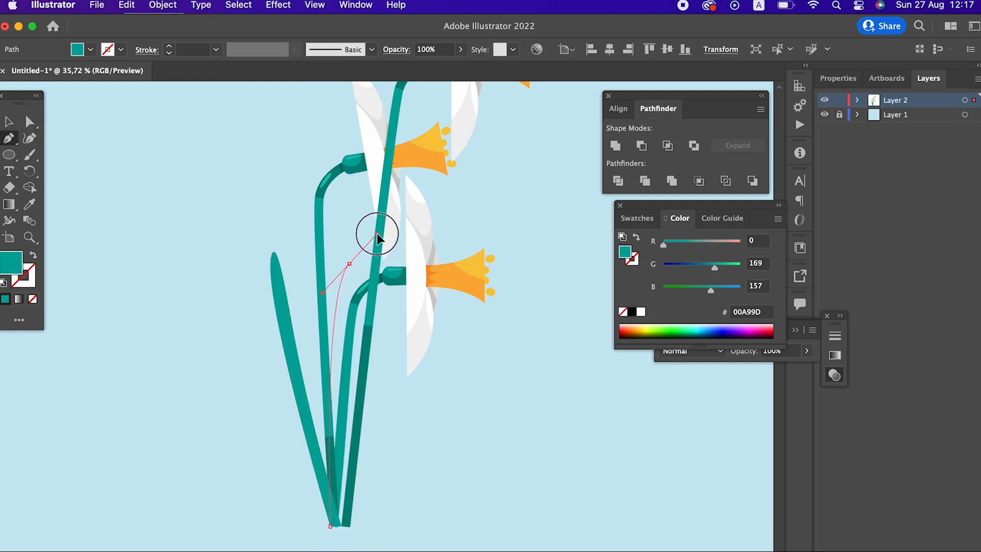
left_click_drag(377, 234, 375, 231)
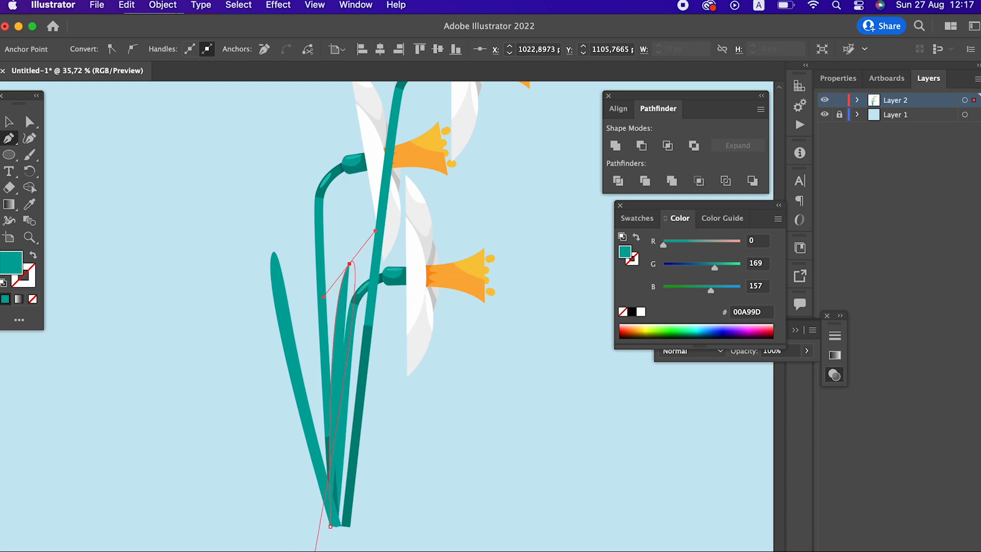
left_click(341, 526)
left_click(331, 527)
Slim the second leaf by curving its outer edge inward with the Curvature tool
key("z")
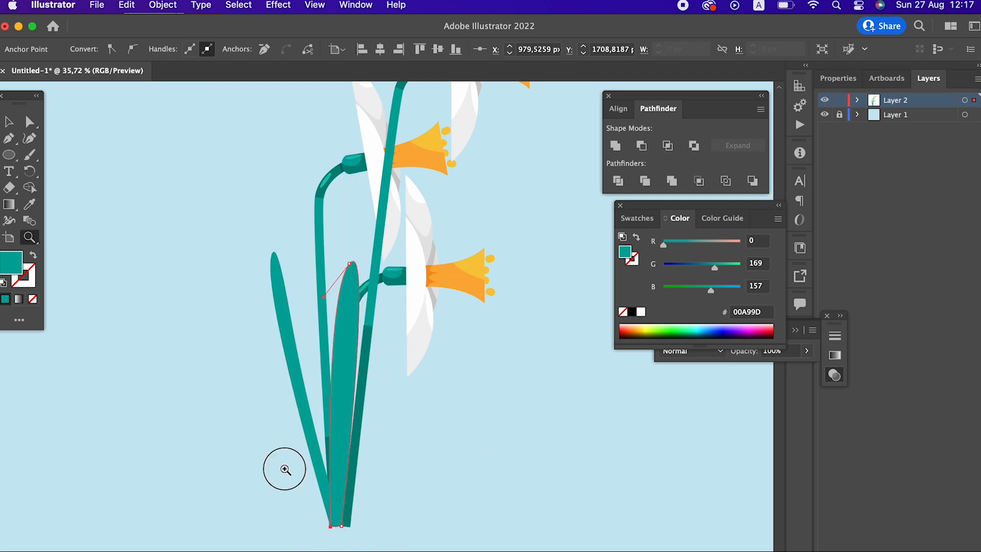
left_click(284, 469)
left_click(30, 138)
mouse_move(393, 242)
left_mouse_down()
mouse_move(366, 238)
mouse_move(379, 243)
left_mouse_up()
Recolour both leaves with the darkest teal, 036B5E, sampled from the flower stem
key("z")
left_click_drag(417, 138, 281, 163)
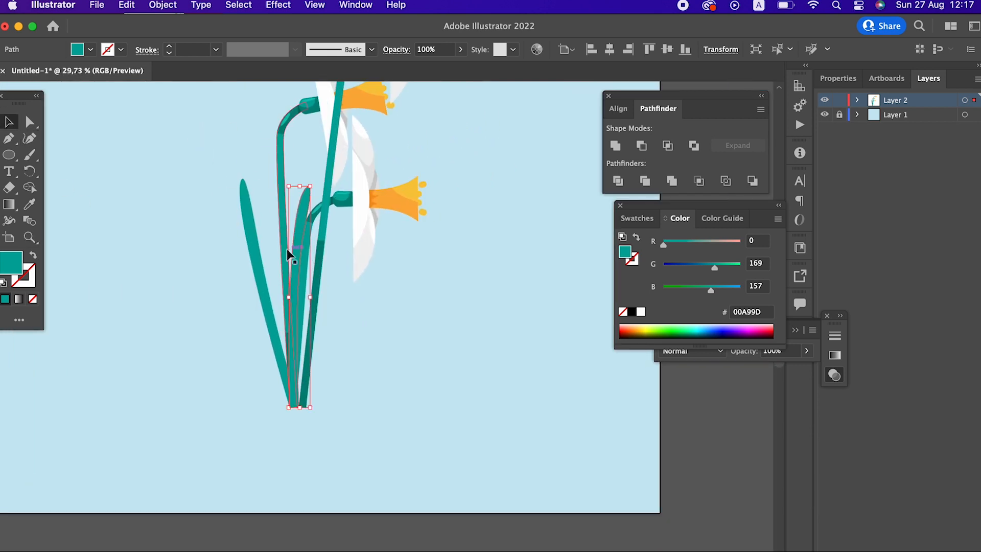
left_click(257, 255, "shift")
left_click(33, 205)
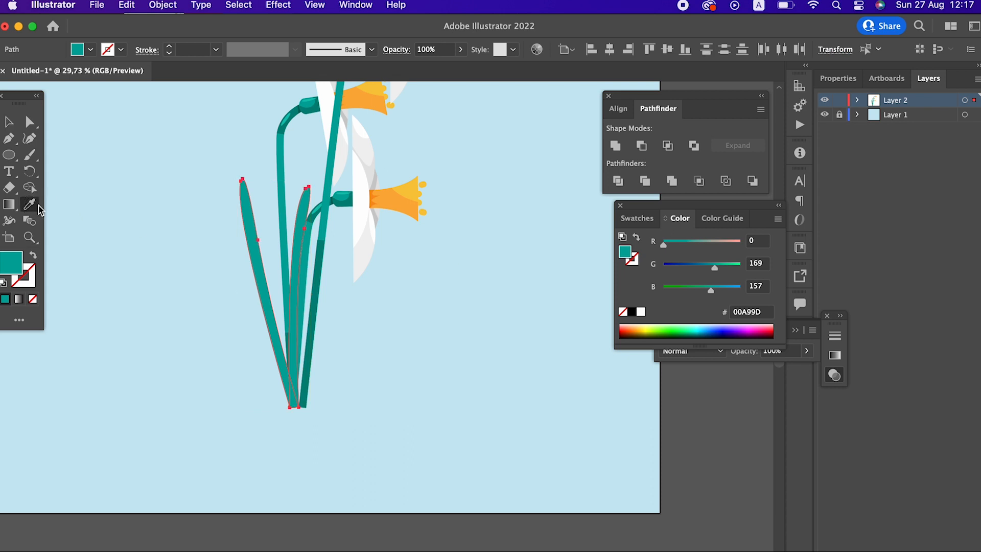
left_click(289, 116)
Send both dark leaves to the back, behind the flower stems
key("z")
left_click_drag(318, 231, 376, 265)
left_click(9, 123)
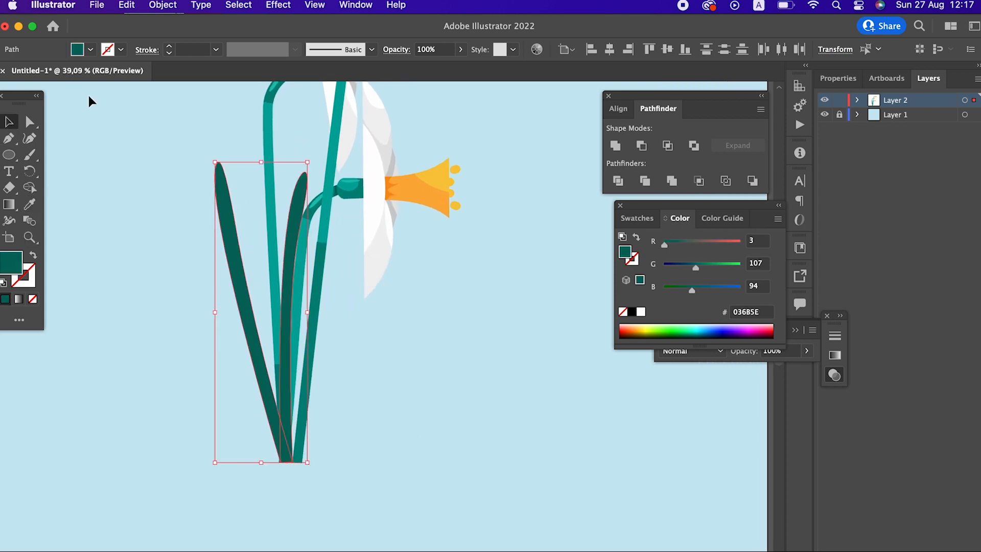
left_click(156, 6)
mouse_move(240, 44)
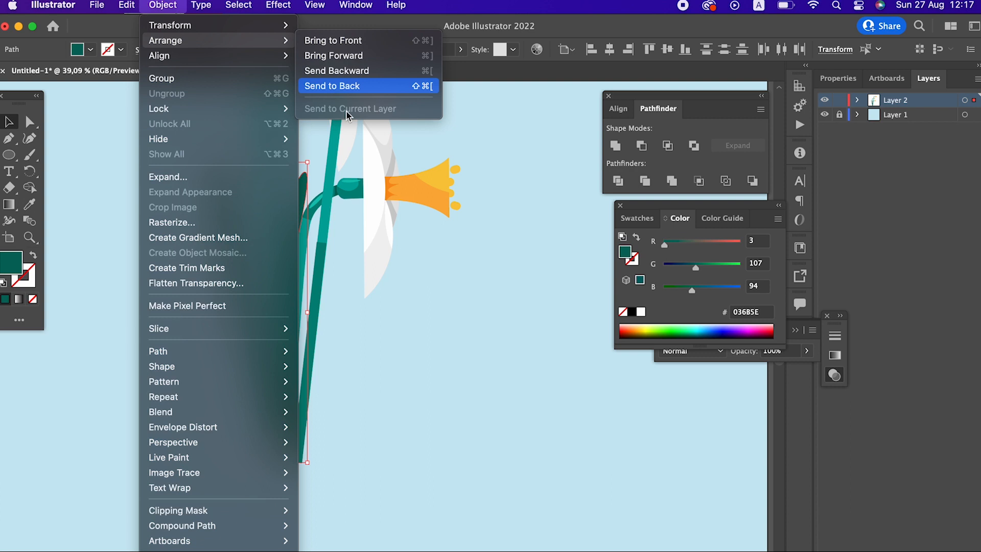
left_click(332, 84)
left_click(480, 327)
Recolour the shorter middle leaf with the medium teal 03877A sampled from a stem's shading
left_click(307, 201)
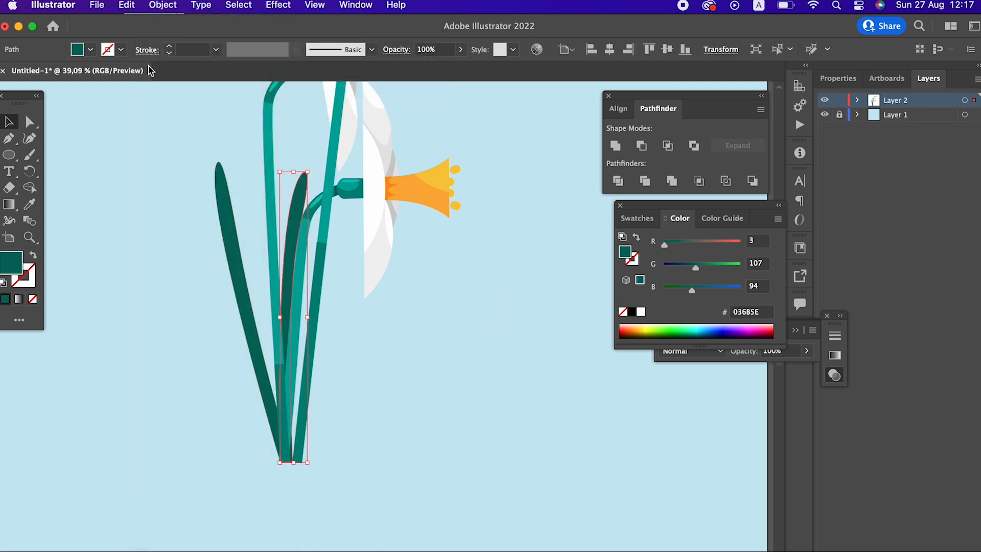
left_click(24, 207)
left_click(272, 96)
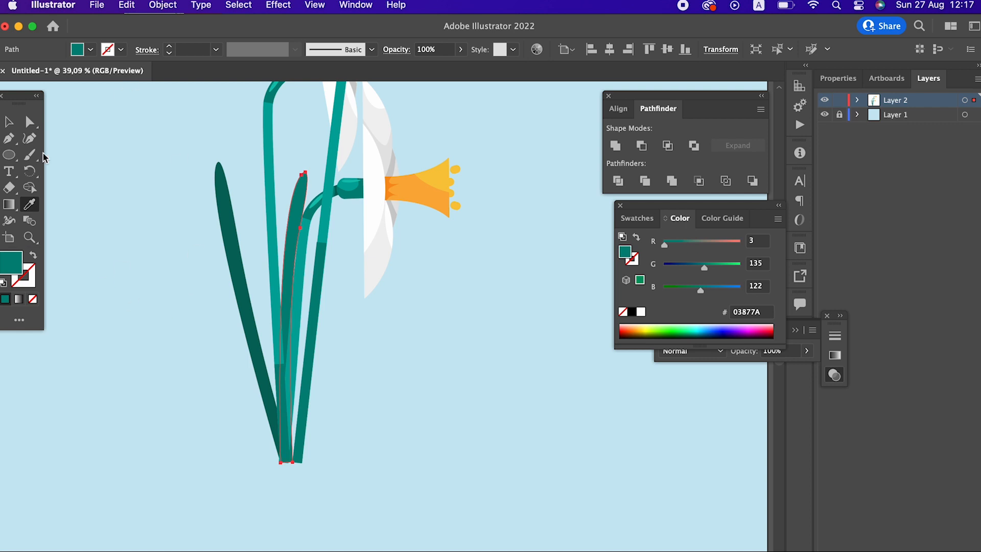
left_click(462, 384)
Duplicate the middle leaf in place and tilt the copy to the right behind the lowest flower, keeping its foot at the stem base
scroll(461, 382, "right", 3)
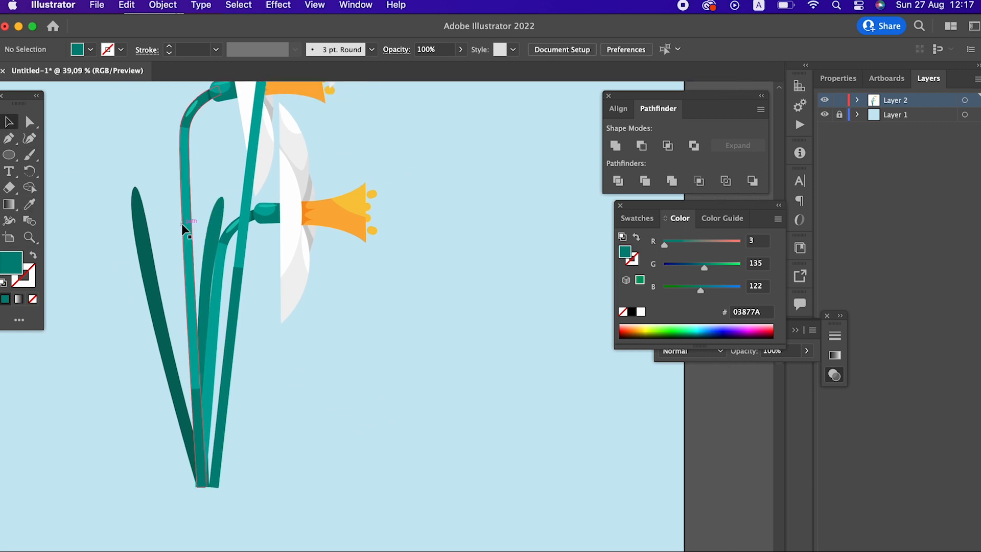
left_click(211, 211)
left_click(123, 6)
left_click(157, 79)
left_click(125, 6)
left_click(172, 110)
left_click_drag(227, 242, 323, 235)
left_click(320, 256)
mouse_move(262, 346)
left_mouse_down()
mouse_move(299, 342)
mouse_move(269, 343)
left_mouse_up()
left_click(458, 357)
Duplicate the middle leaf in place again and stretch the copy upward to a height of about 1200 px
key("z")
left_click_drag(460, 357, 331, 376)
left_click_drag(331, 376, 332, 469)
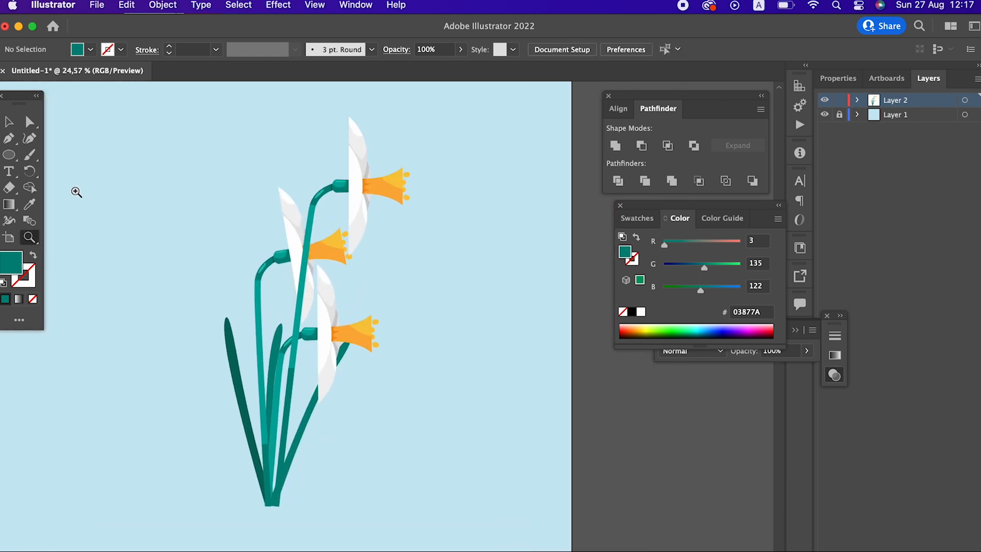
left_click(280, 329)
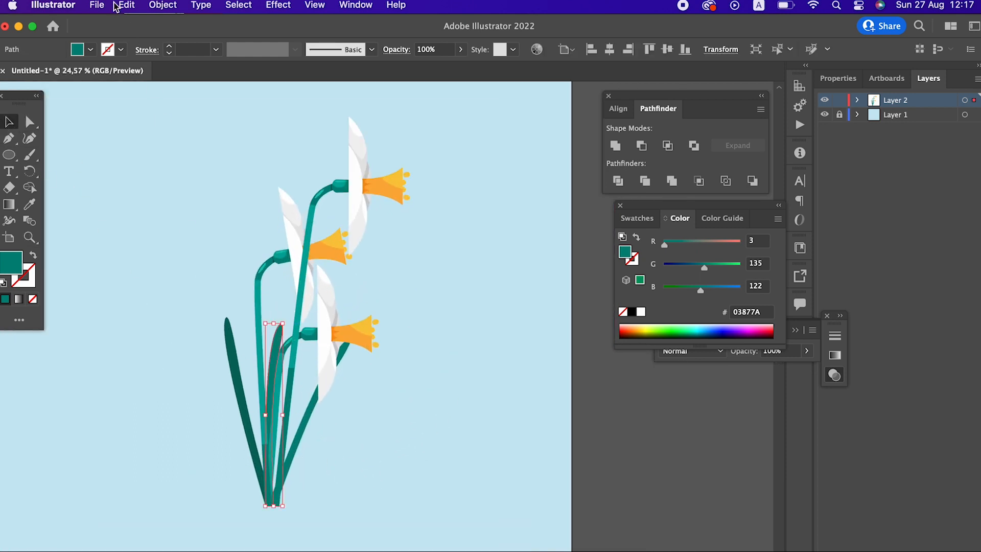
left_click(123, 6)
left_click(143, 78)
left_click(126, 5)
left_click(148, 108)
left_click_drag(274, 321, 300, 151)
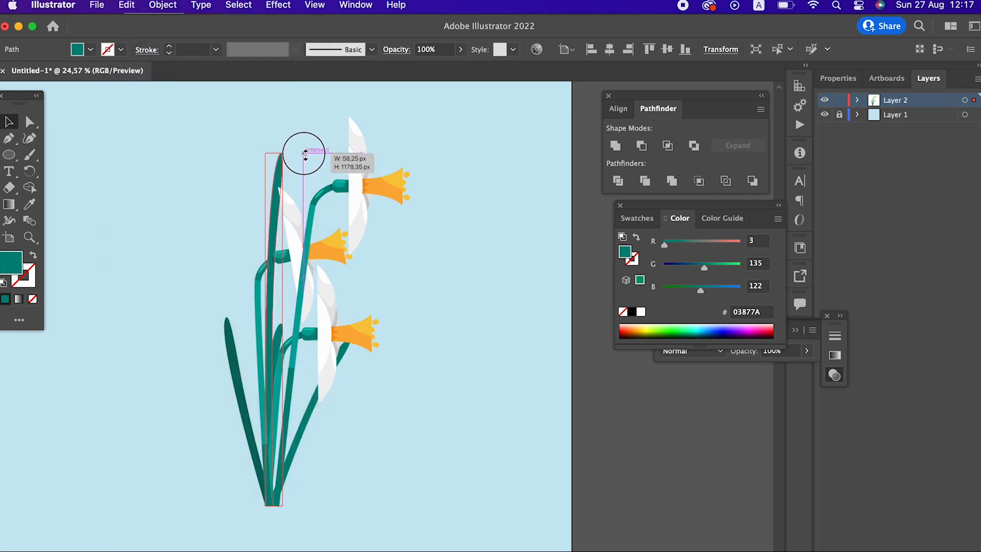
Tilt the tall leaf to the left and move it so its foot meets the stem base
left_click(440, 401)
left_click(279, 203)
left_click(275, 217)
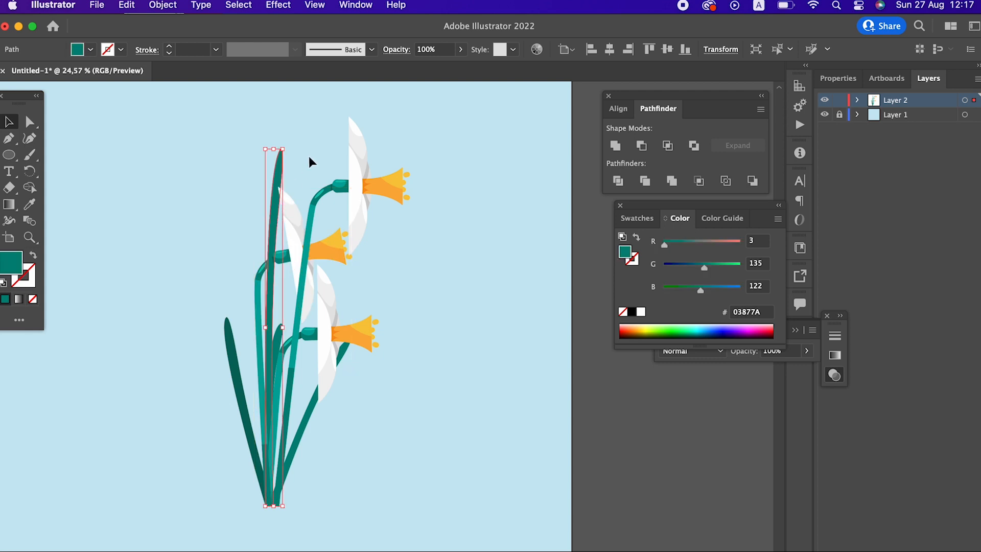
left_click_drag(289, 147, 256, 143)
left_click(276, 168)
left_click_drag(248, 221, 223, 224)
Shorten the tall left leaf so its tip ends below the highest flower's stem bend
left_click(458, 422)
key("z")
left_click_drag(450, 407, 402, 439)
left_click_drag(402, 439, 398, 417)
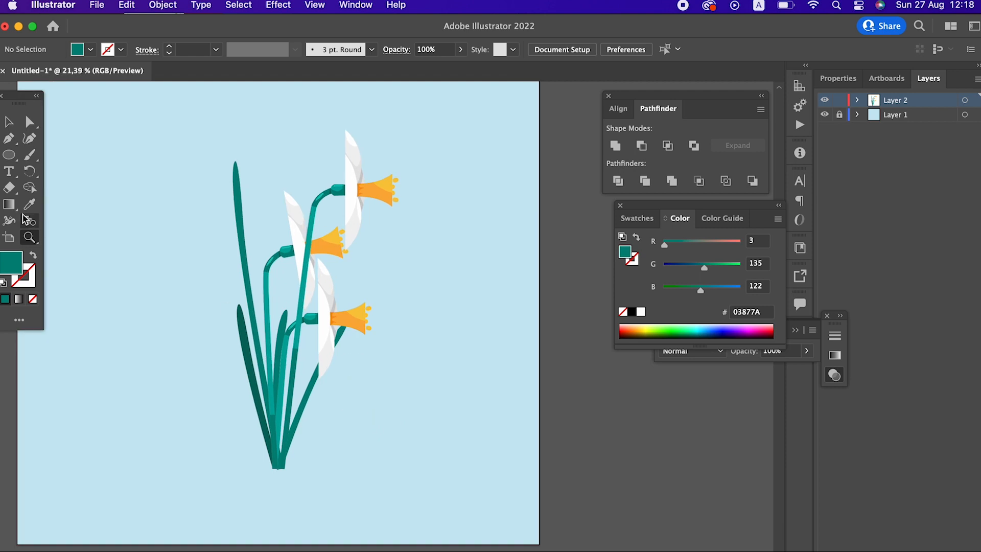
left_click(236, 203)
left_click_drag(230, 162, 236, 210)
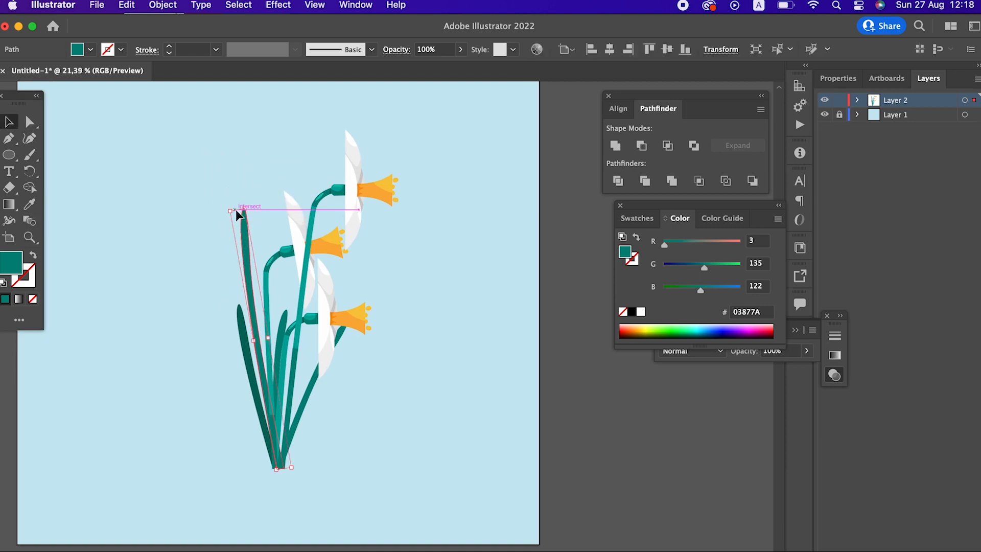
left_click(517, 456)
Draw a wide, flat rectangle across the foot of the stems as the ground
key("z")
left_click_drag(325, 268, 377, 328)
left_click_drag(402, 185, 462, 184)
left_click_drag(407, 210, 418, 214)
left_click_drag(374, 469, 344, 333)
left_click_drag(344, 333, 338, 366)
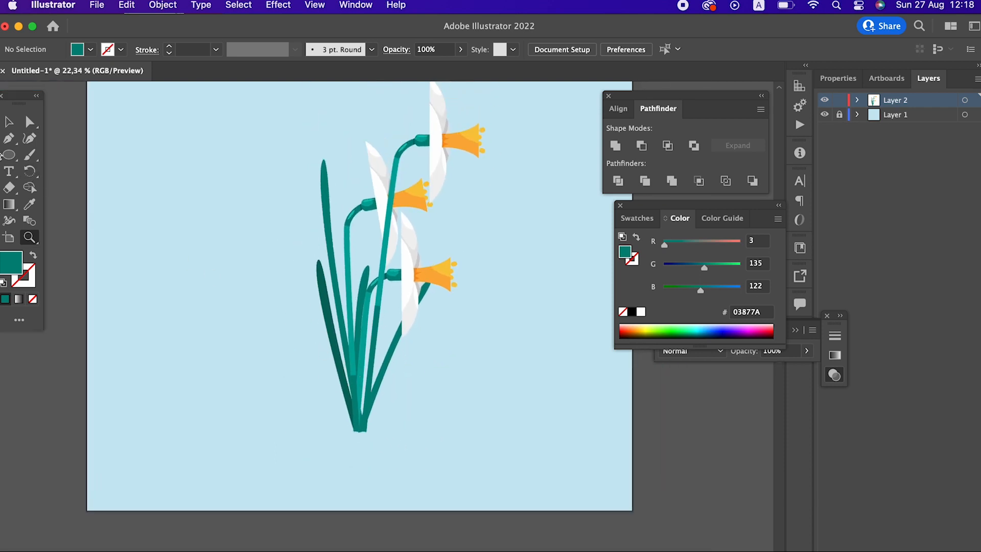
left_click_drag(8, 155, 76, 153)
left_click_drag(279, 422, 486, 451)
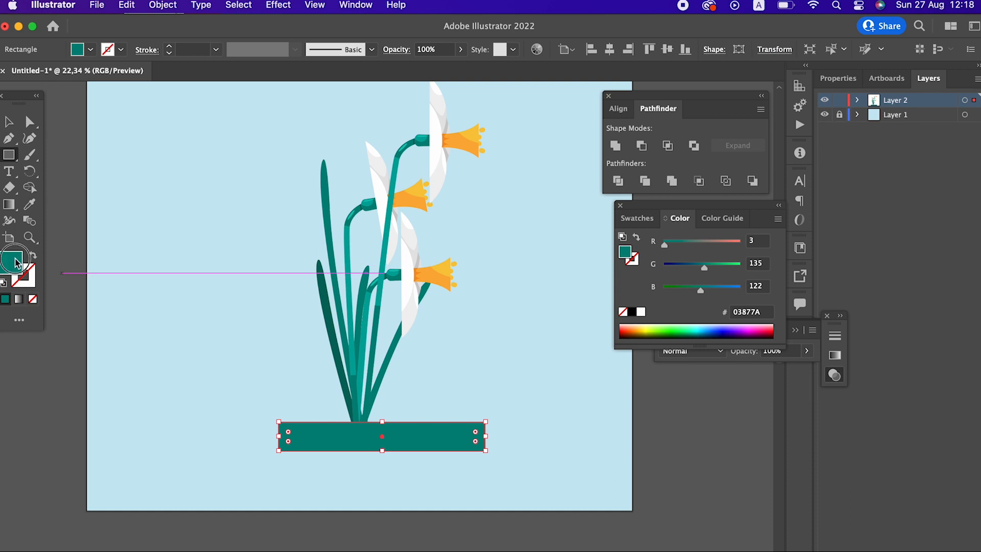
Fill the ground rectangle with the brown-orange colour D38753
double_click(17, 264)
left_click_drag(223, 194, 215, 220)
left_click_drag(125, 87, 127, 92)
left_click_drag(217, 231, 216, 234)
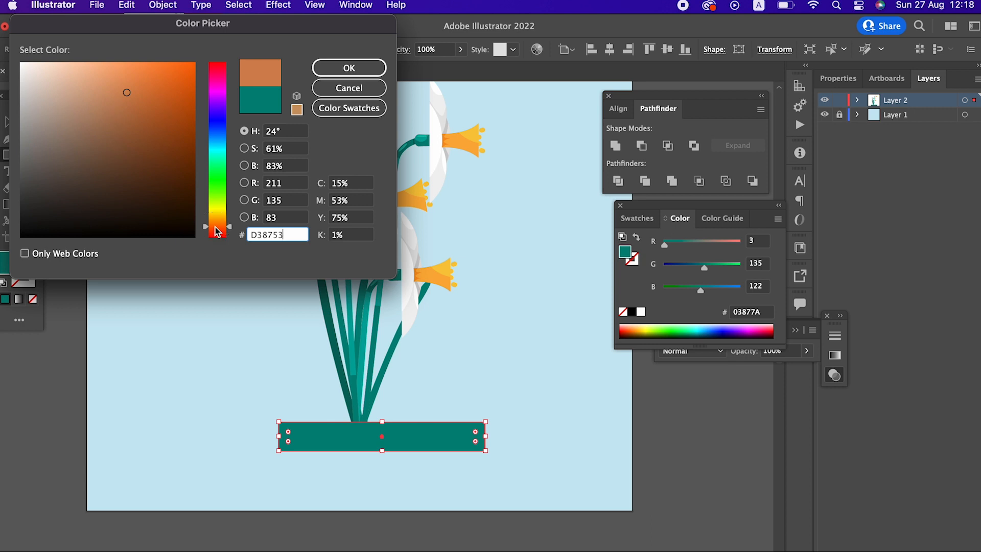
left_click(349, 68)
Group all the flowers and leaves, and shift the ground rectangle left so it is centred beneath the stems
left_click(14, 121)
left_click_drag(456, 346, 154, 125)
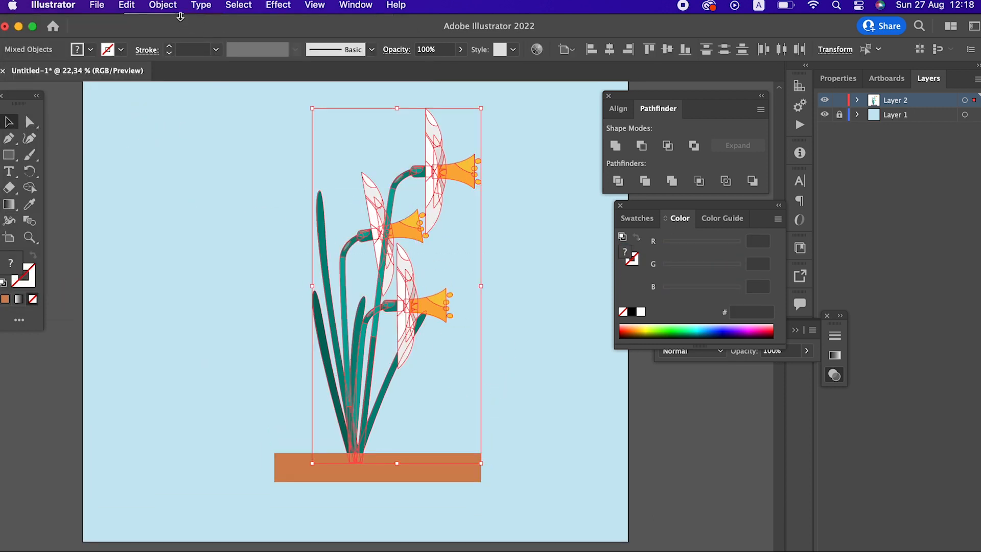
left_click(169, 5)
left_click(177, 77)
left_click(544, 455)
left_click_drag(463, 460, 443, 455)
Duplicate the ground rectangle in front and shorten the copy to a thin strip along its upper edge
key("z")
left_click_drag(391, 488, 590, 529)
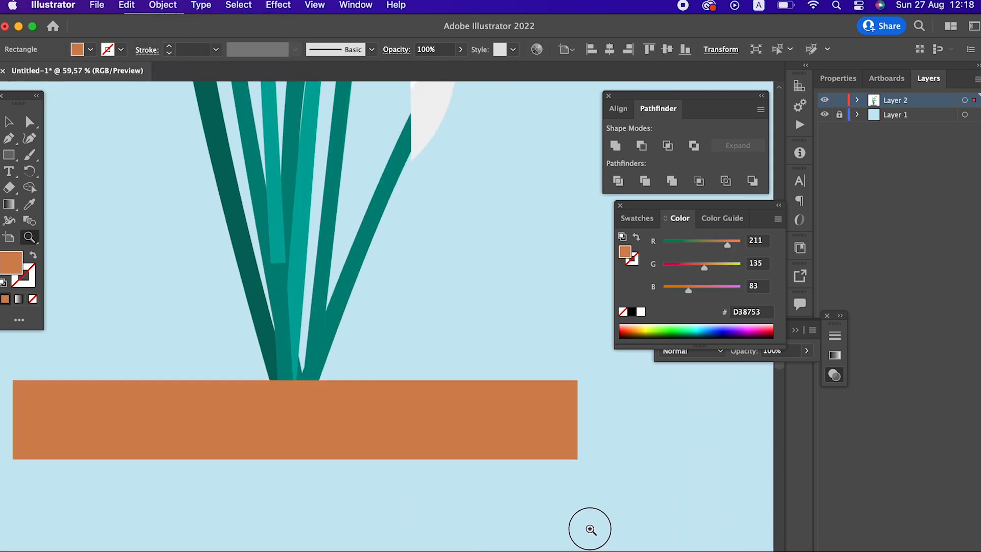
left_click(13, 122)
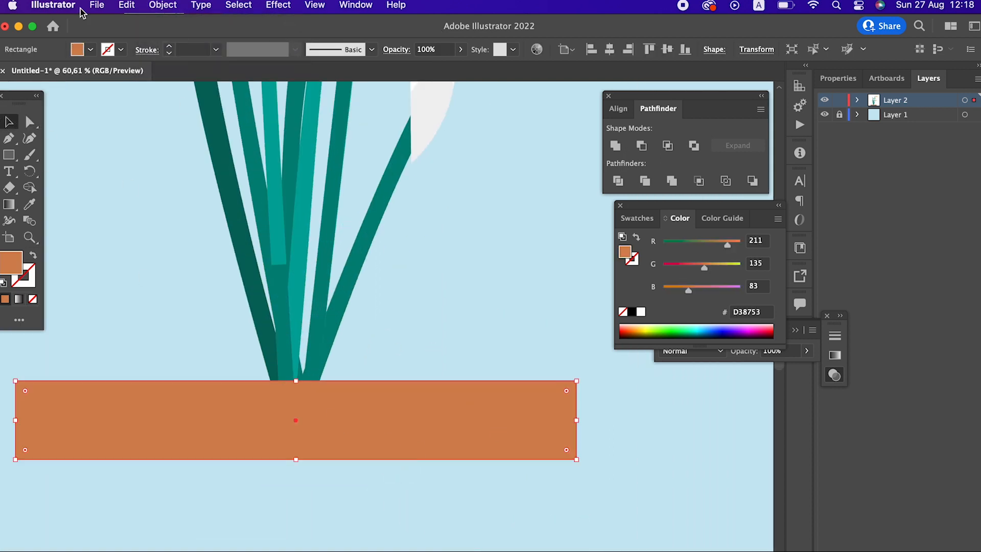
left_click(98, 6)
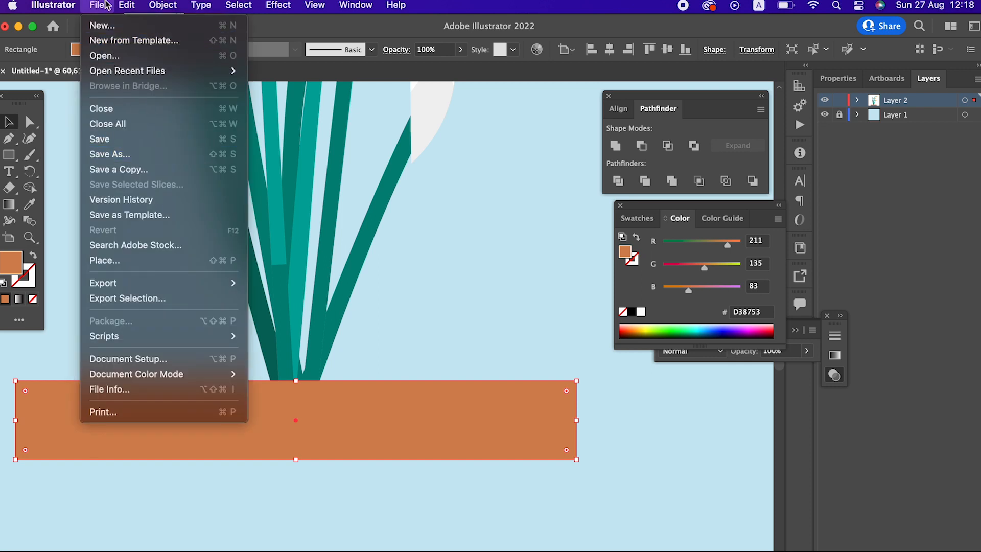
left_click(127, 5)
left_click(130, 79)
left_click(126, 7)
left_click(155, 105)
left_click_drag(297, 460, 296, 411)
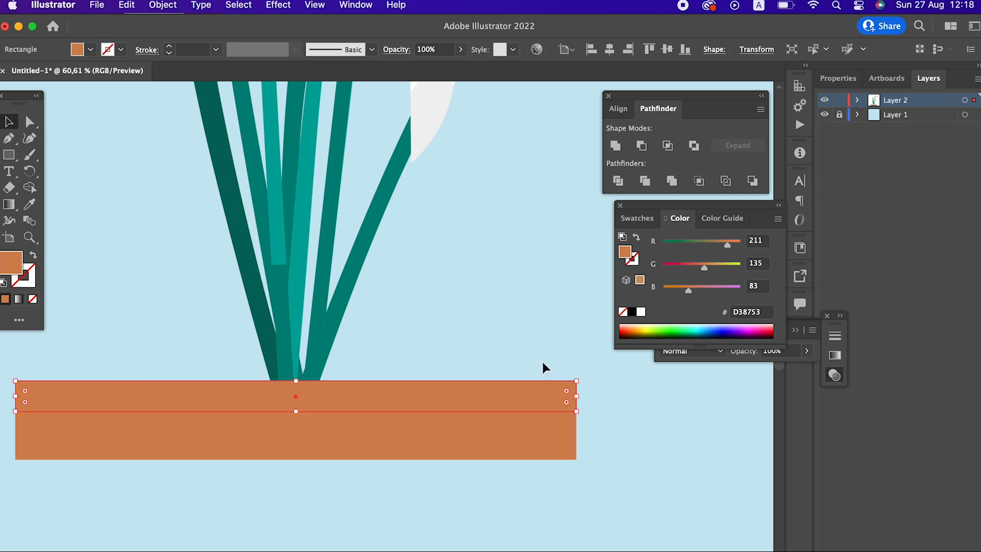
Fill the upper ground strip with the grass green 7DD848
double_click(12, 270)
left_click(215, 194)
left_click(138, 88)
left_click(346, 64)
Draw a narrow upright green rectangle above the ground, to the right of the stems, as a grass blade
key("z")
left_click_drag(393, 168, 309, 279)
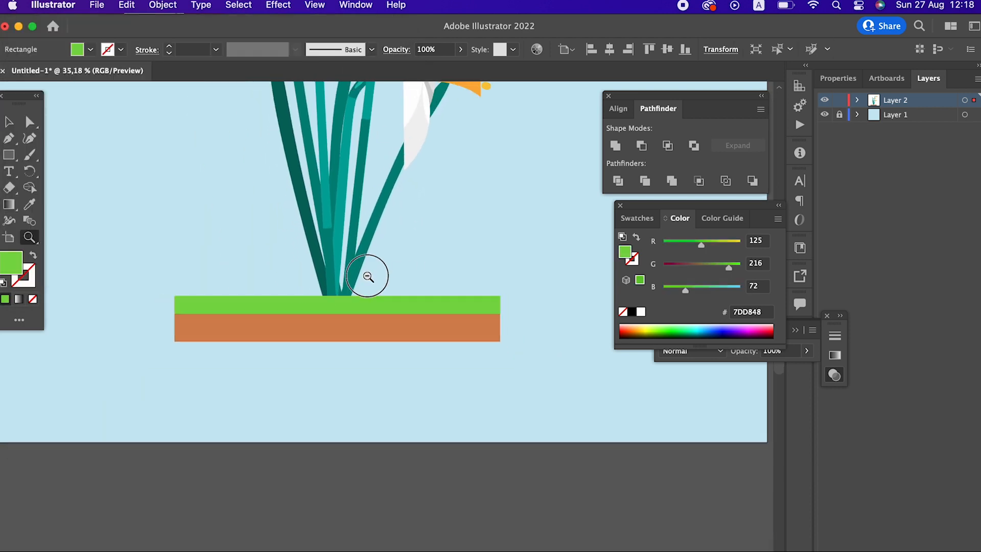
left_click_drag(344, 357, 275, 360)
left_click_drag(359, 326, 475, 378)
left_click(9, 154)
mouse_move(384, 252)
left_mouse_down()
mouse_move(394, 333)
mouse_move(405, 337)
left_mouse_up()
Round the two upper corners of the grass blade with a radius of about 16 px
scroll(408, 261, "up", 3)
left_click(30, 124)
left_click_drag(350, 229, 250, 257)
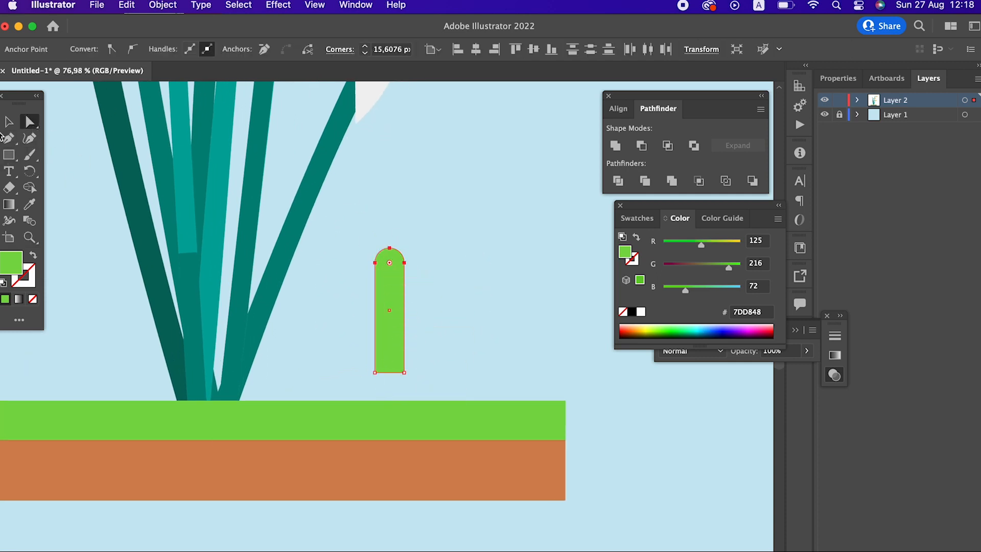
Lower the grass blade so it overlaps the ground, and send it to the back
left_click(8, 121)
left_click(428, 278)
left_click_drag(379, 299, 369, 410)
left_click(163, 5)
mouse_move(188, 45)
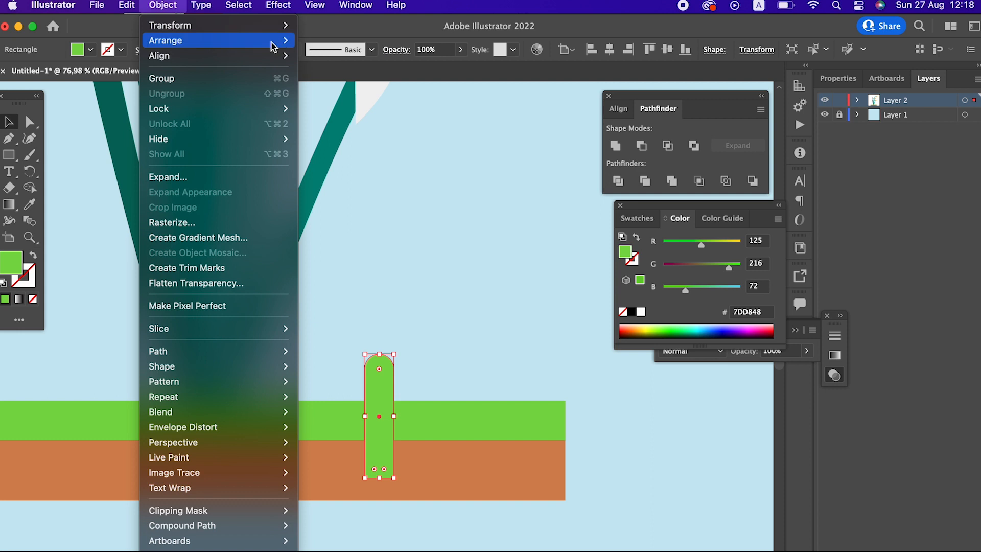
left_click(330, 87)
left_click(495, 339)
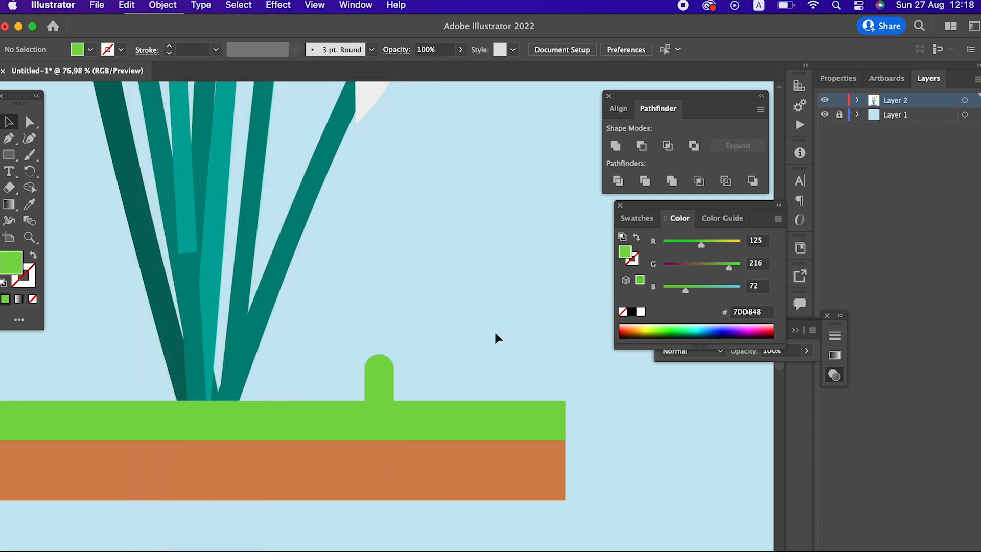
Duplicate the grass blade and place the copy slightly lower and to the right of the original
left_click(375, 396)
left_click(127, 5)
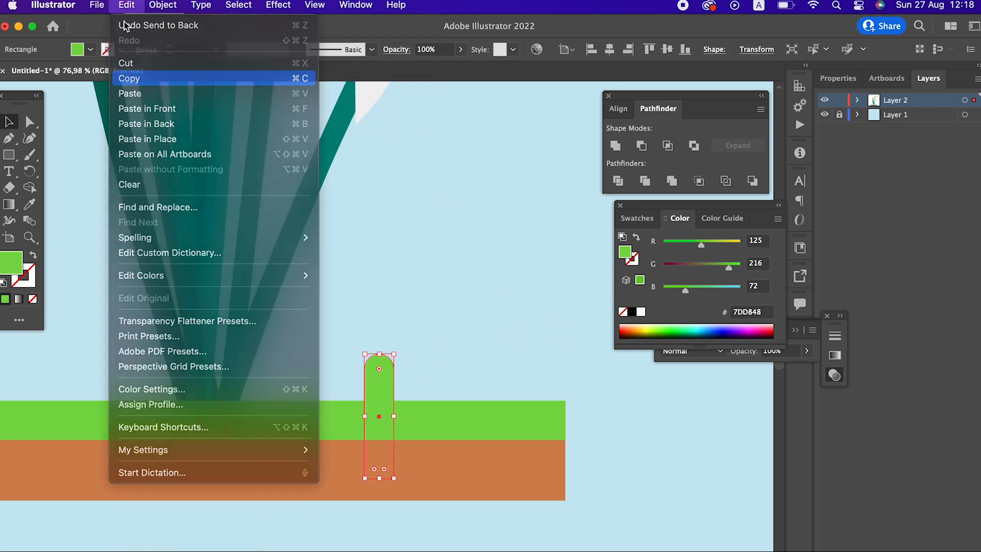
left_click(127, 5)
left_click(147, 108)
left_click_drag(379, 375, 433, 386)
left_click(453, 391)
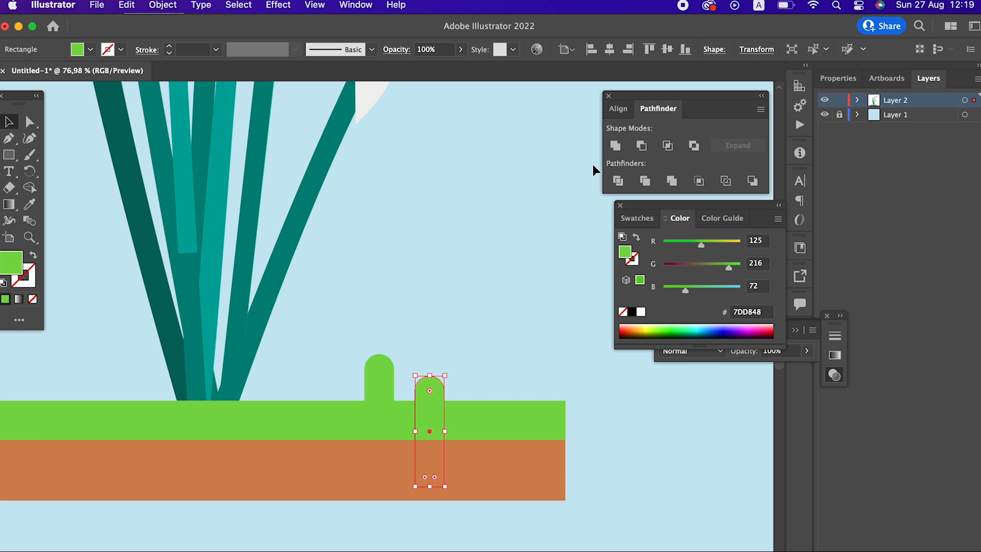
Convert the taller grass blade to a plain path with the Pathfinder's Unite operation
left_click(380, 388)
left_click(616, 146)
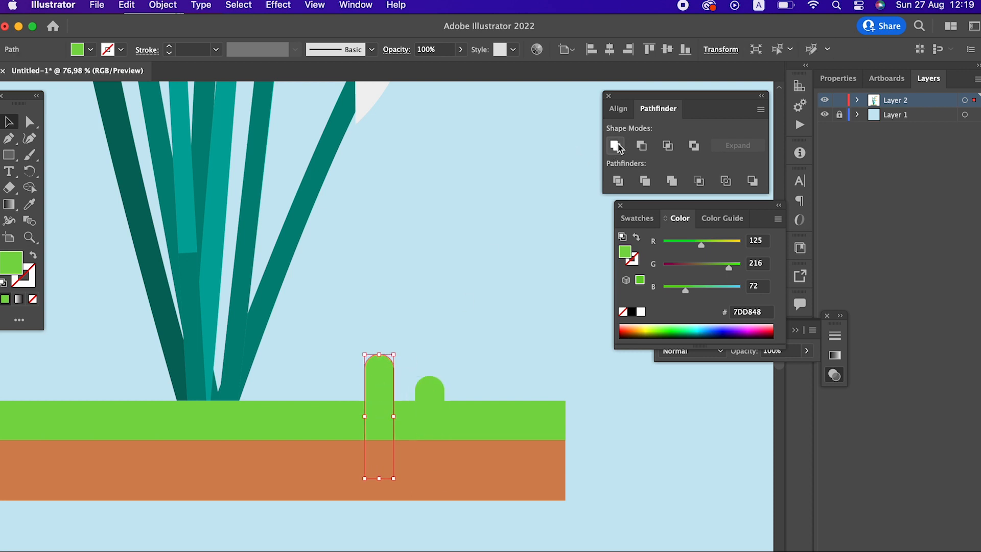
left_click(504, 197)
Copy the two grass blades, paste them in front, and move the copies to the left end of the grass strip
key("z")
left_click_drag(446, 310, 455, 333)
left_click_drag(455, 333, 346, 353)
left_click(345, 352, "alt")
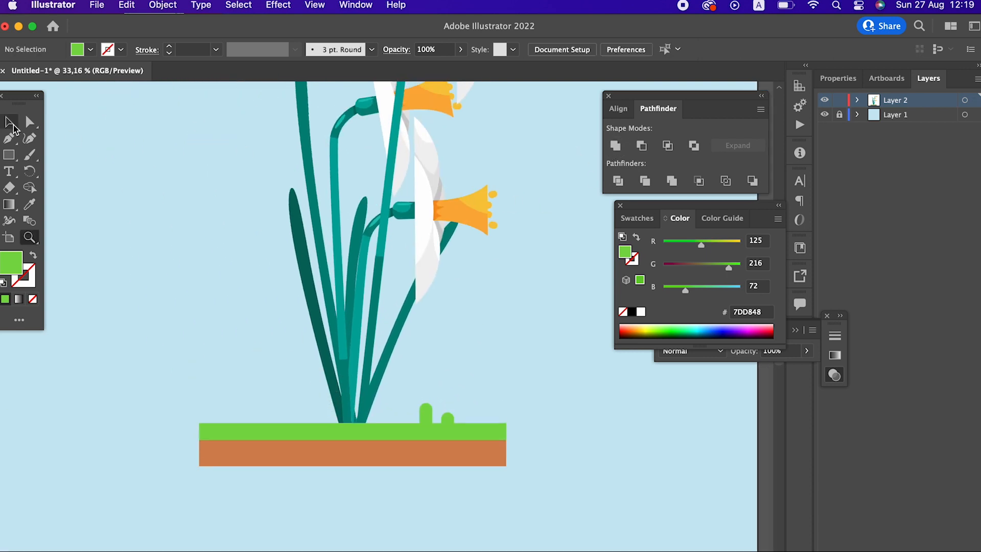
left_click(425, 417)
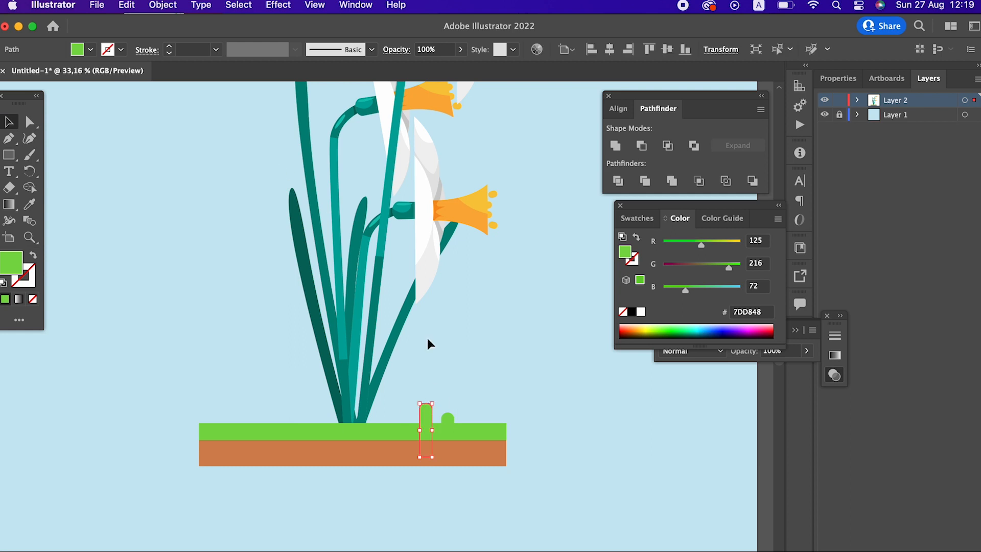
left_click(448, 417, "shift")
left_click(127, 5)
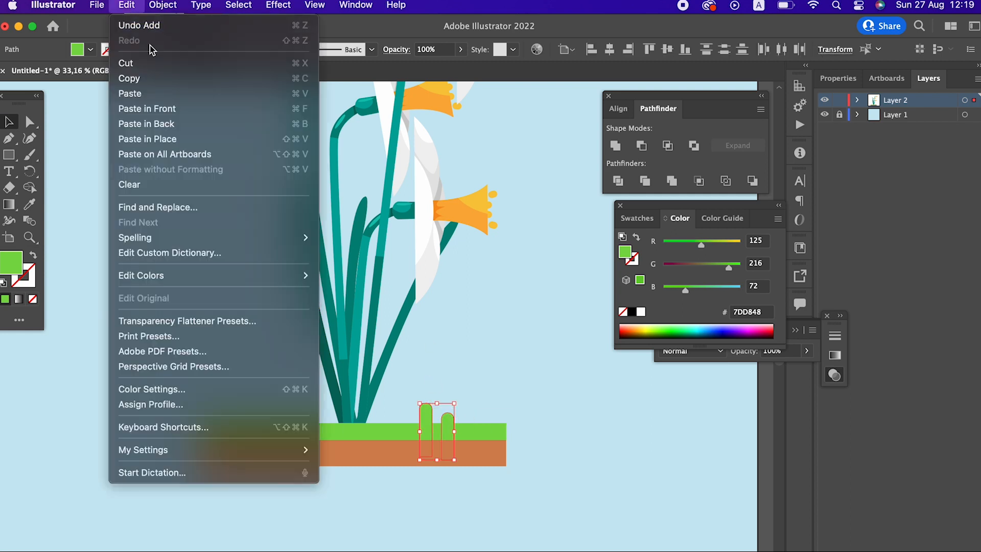
left_click(130, 78)
left_click(128, 5)
left_click(190, 114)
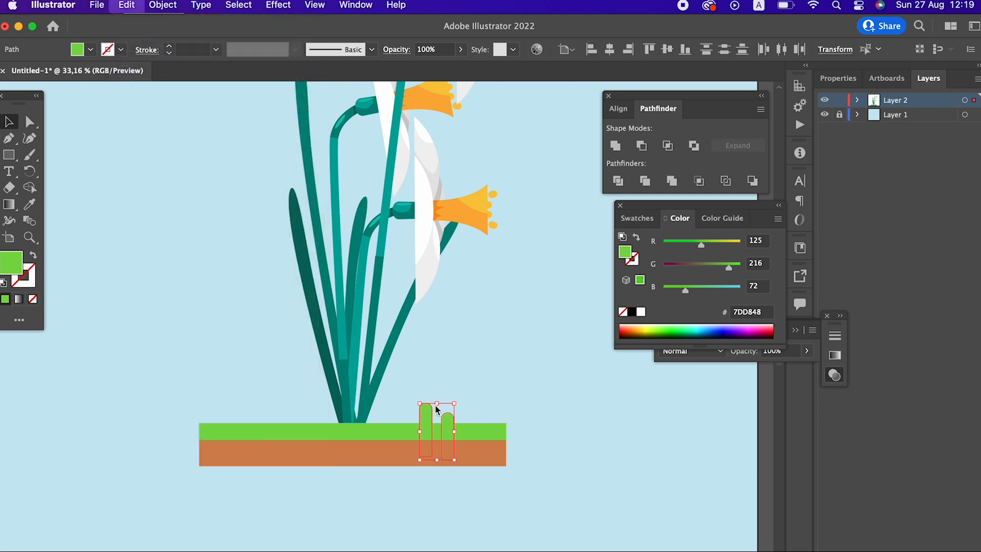
left_click_drag(432, 411, 246, 403)
left_click(499, 356)
Add two more grass blade copies around the base of the stems, tilting them slightly to the left
key("z")
left_click_drag(499, 356, 390, 456)
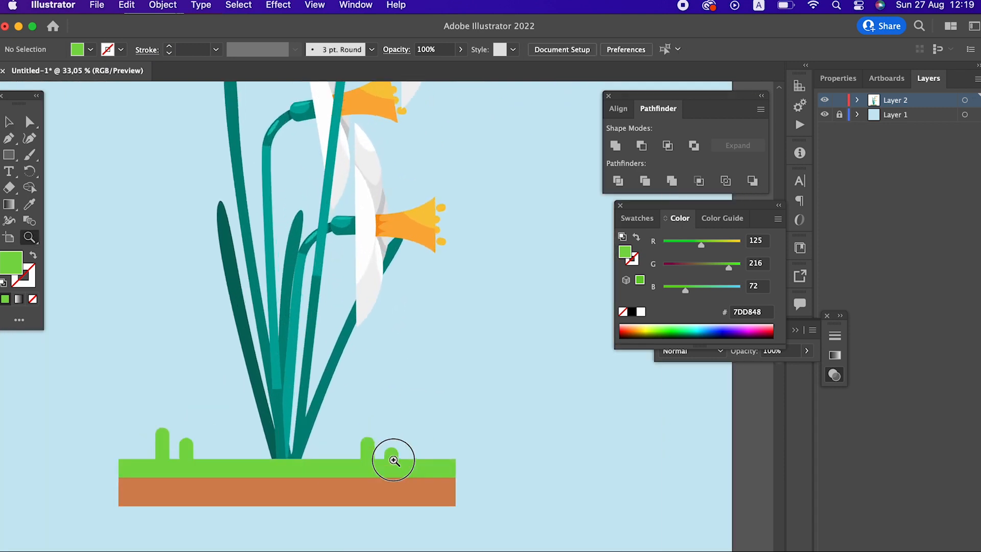
left_click_drag(137, 357, 256, 353)
mouse_move(273, 431)
left_mouse_down()
mouse_move(274, 423)
mouse_move(286, 428)
left_mouse_up()
key("super+z")
left_click(276, 457)
left_click(255, 350)
left_click_drag(275, 378, 266, 381)
left_click_drag(180, 368, 331, 353)
left_click(438, 295)
Draw a circle over the lower edge of the soil near its left end and fill it with dark brown #BF703A
key("z")
left_click_drag(438, 295, 376, 388)
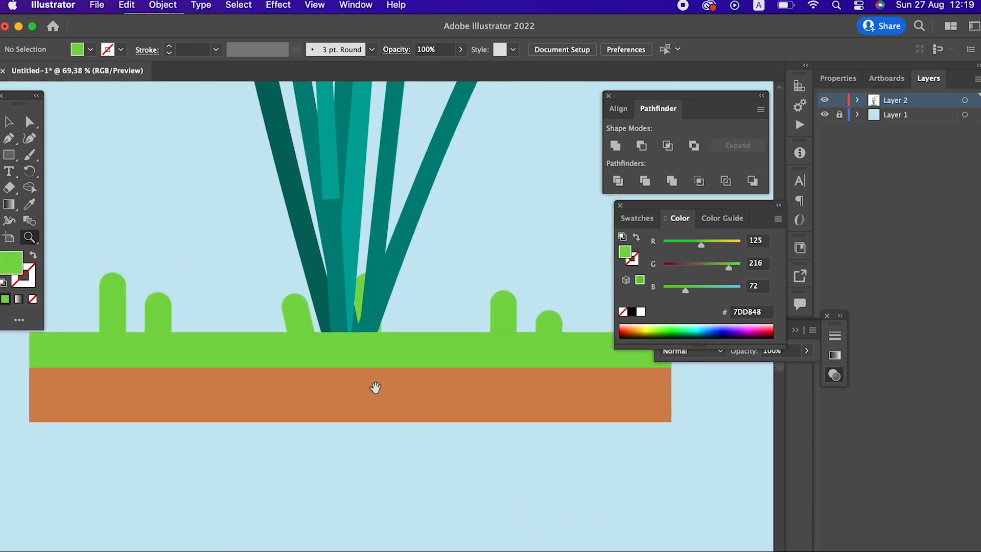
left_click_drag(9, 156, 153, 171)
mouse_move(113, 392)
left_mouse_down()
mouse_move(173, 439)
mouse_move(172, 450)
left_mouse_up()
left_click(29, 205)
left_click(278, 401)
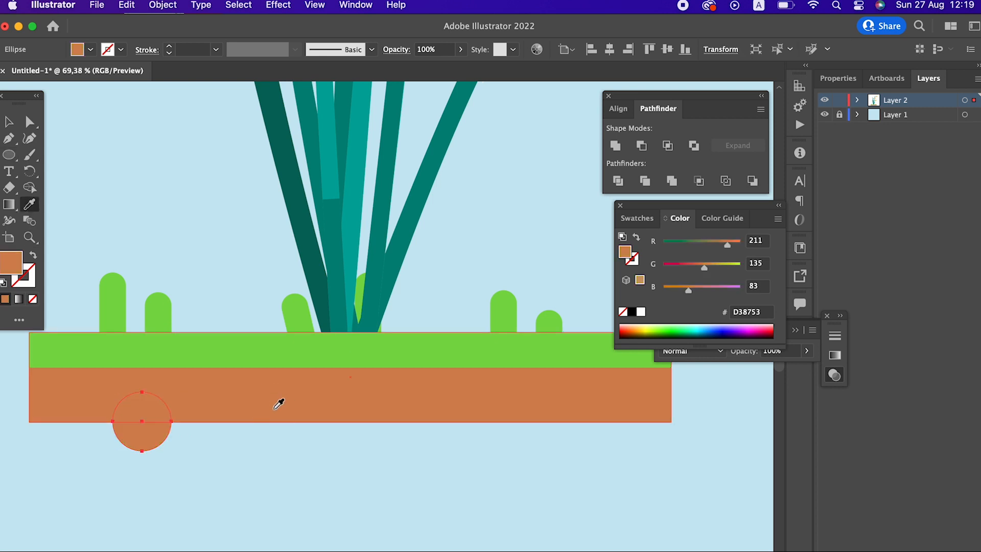
double_click(10, 262)
left_click(143, 106)
left_click(349, 68)
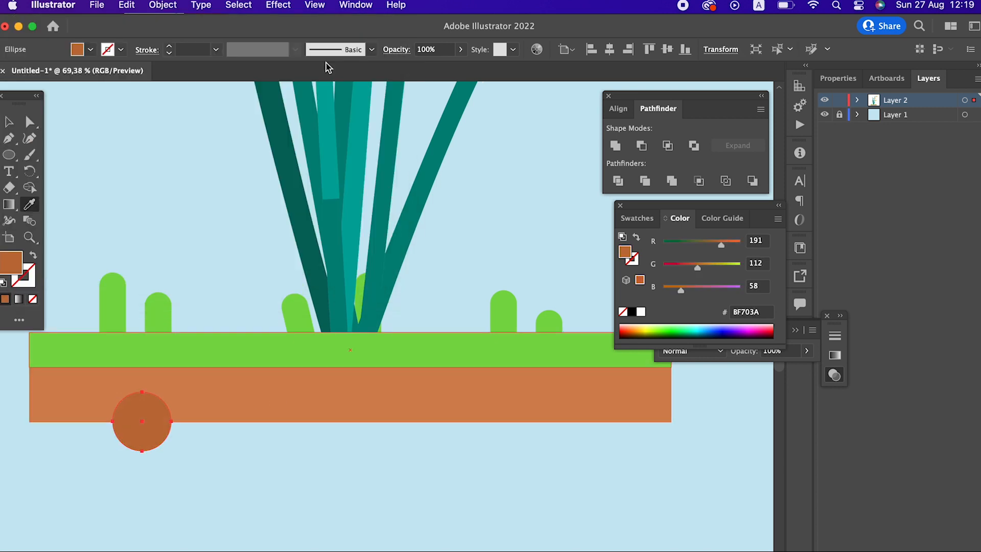
Shrink the brown circle and copy it as large and small soil spots across the left, centre and right of the ground
left_click_drag(170, 455, 351, 409)
left_click(171, 453)
left_click(317, 494)
left_click_drag(171, 407, 380, 410)
left_click_drag(329, 390, 548, 395)
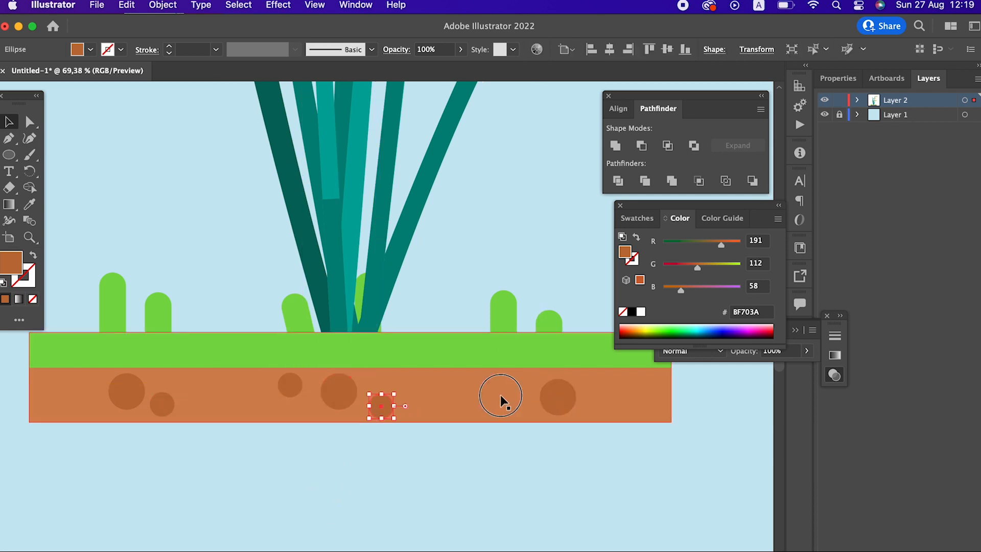
Place small copies of the brown spot on both sides of the large spot at the right end of the soil
left_click(411, 417)
left_click(424, 478)
left_click_drag(383, 410, 605, 412)
left_click(602, 406)
key("z")
left_click_drag(557, 470, 180, 447)
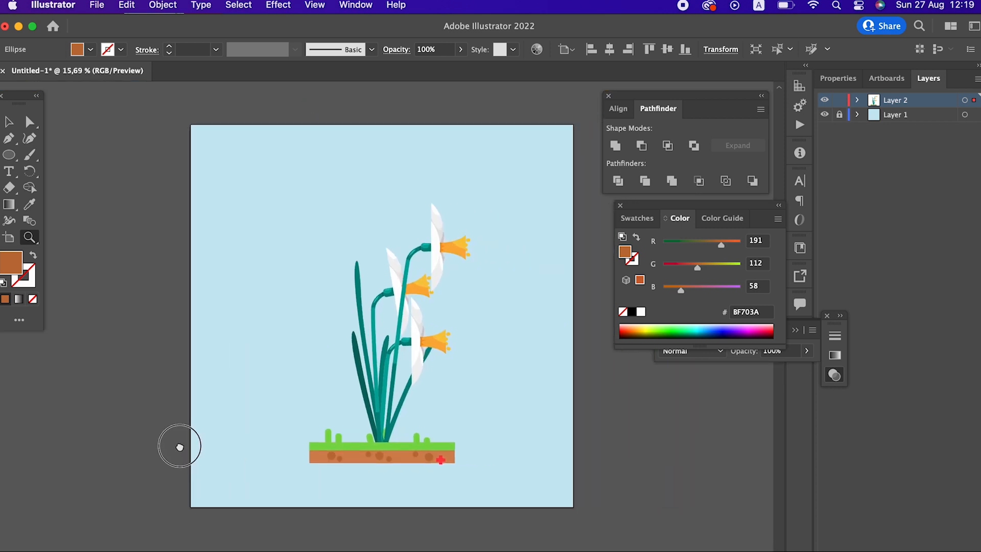
left_click(11, 123)
left_click(586, 501)
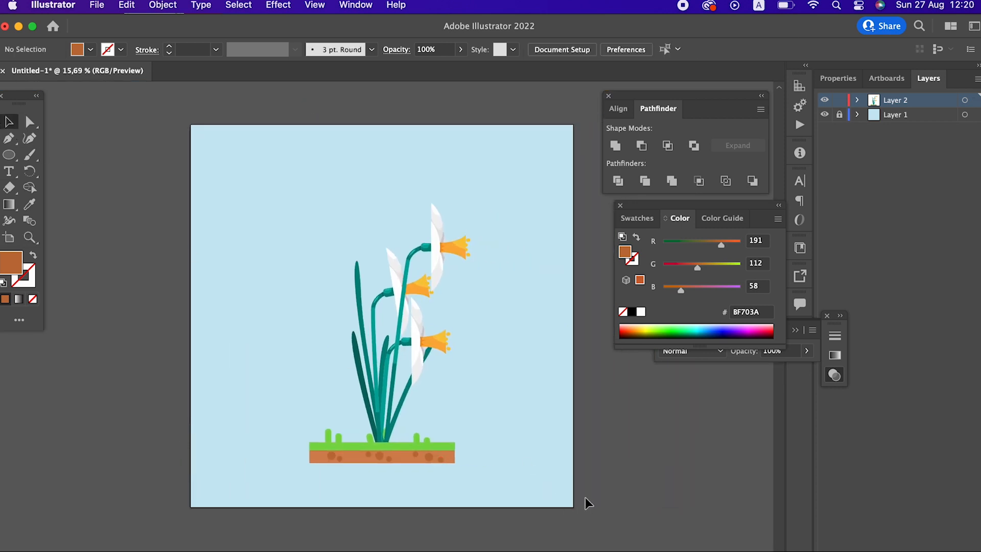
left_click_drag(639, 491, 637, 501)
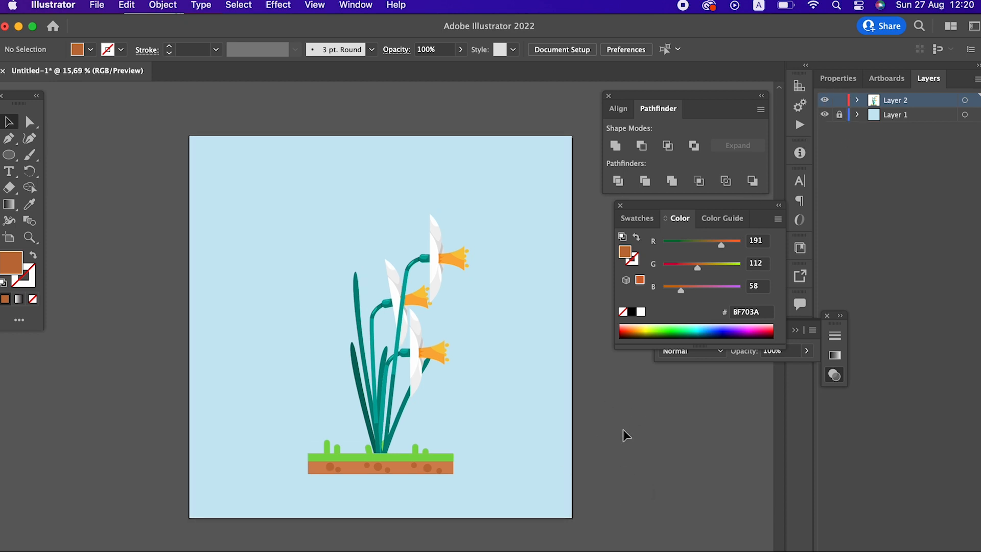
Group the flowers, grass and ground, and center the group on the artboard
left_click_drag(253, 181, 252, 181)
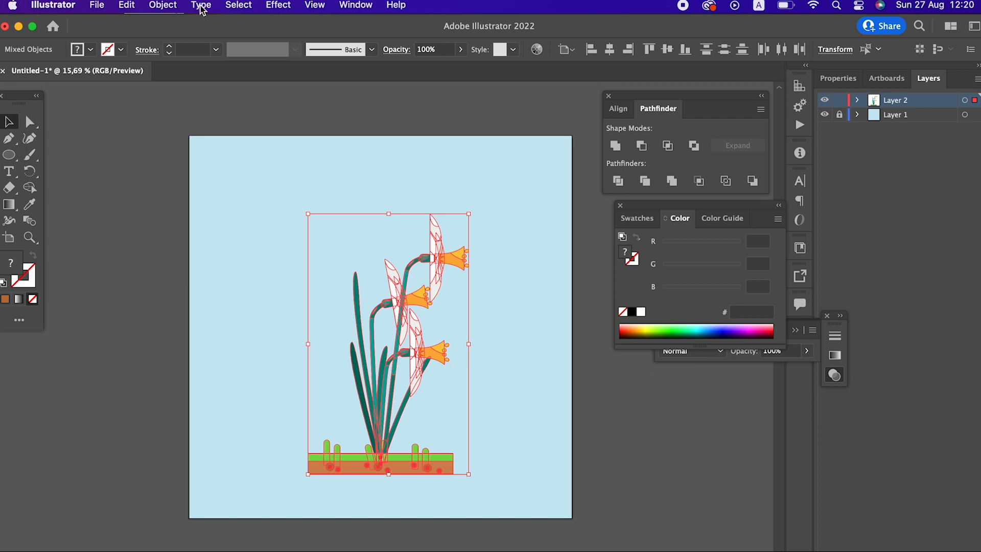
left_click(162, 5)
left_click(194, 86)
left_click(675, 49)
left_click(674, 50)
left_click(547, 453)
key("z")
left_click_drag(516, 344, 573, 378)
left_click_drag(506, 332, 572, 414)
left_click_drag(472, 388, 460, 337)
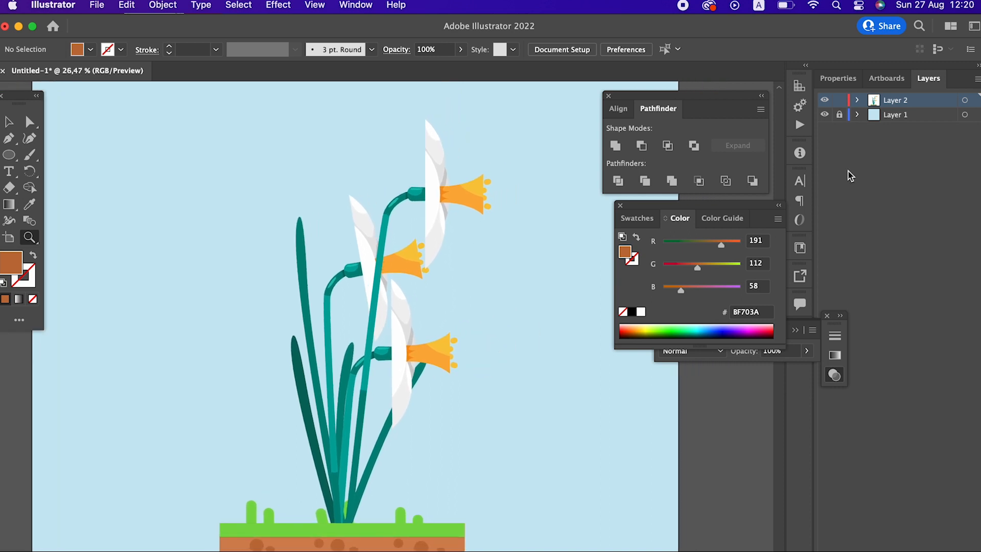
key("F2")
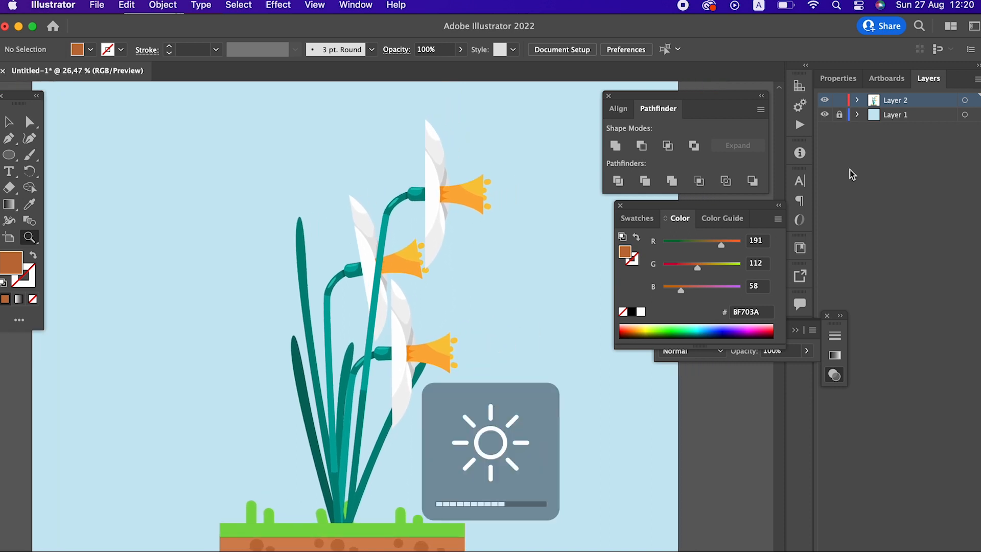